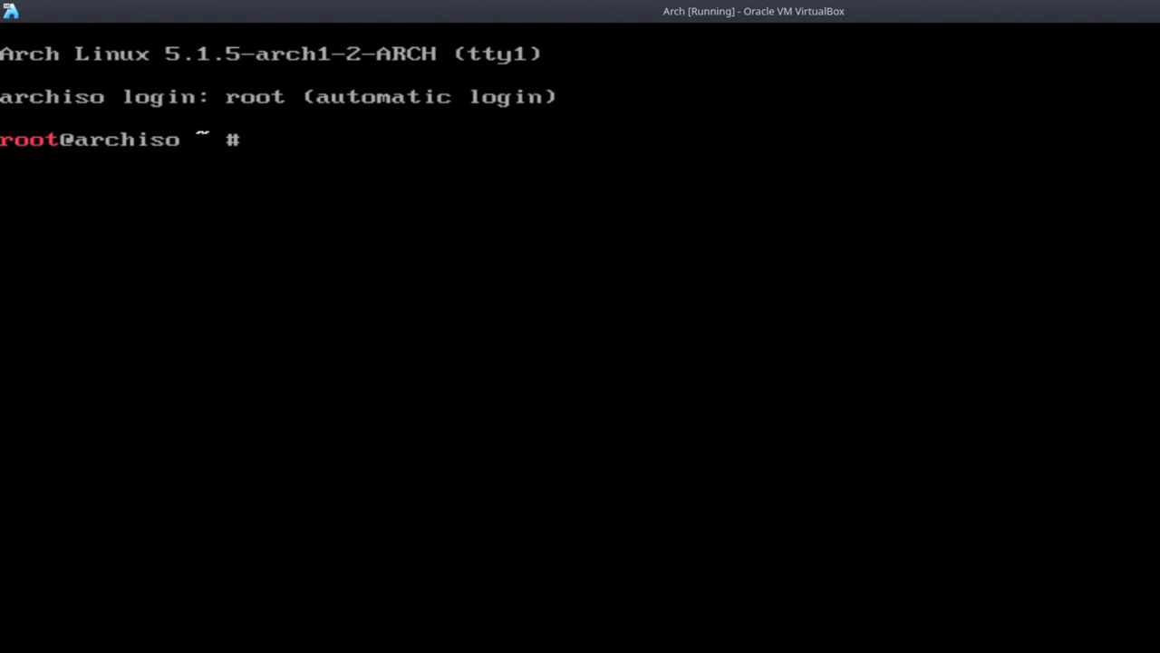
# Step: Download the archfi script with wget from archfi.sf.net/archfi into the live system
pyautogui.write('wget')
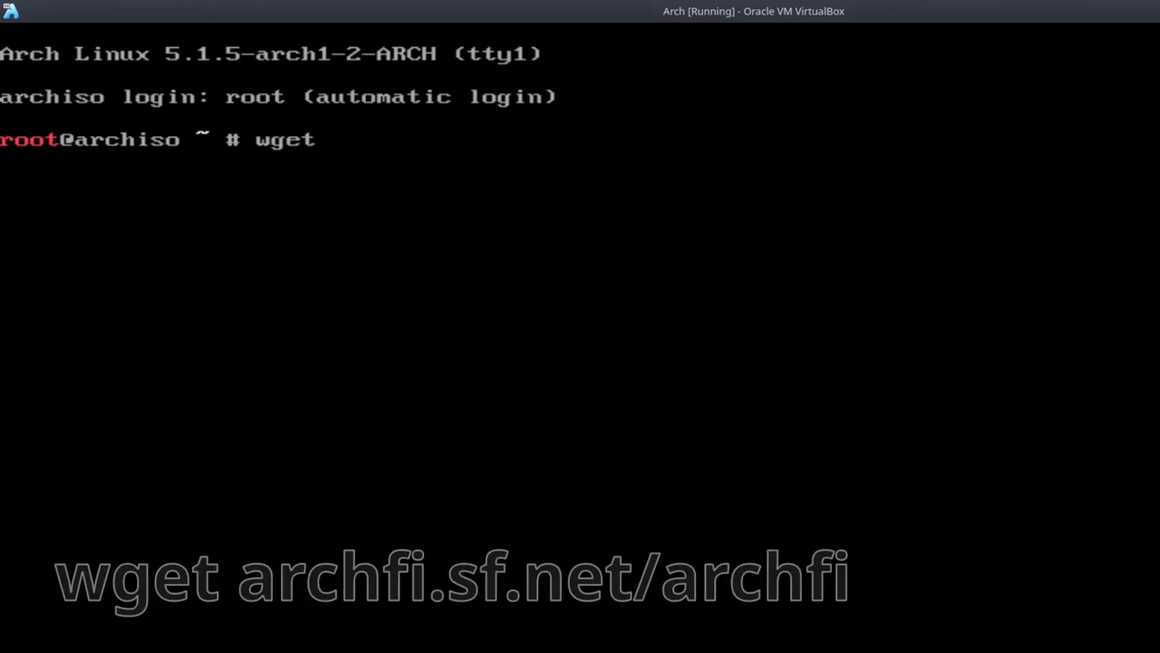
pyautogui.write(' archfi.w')
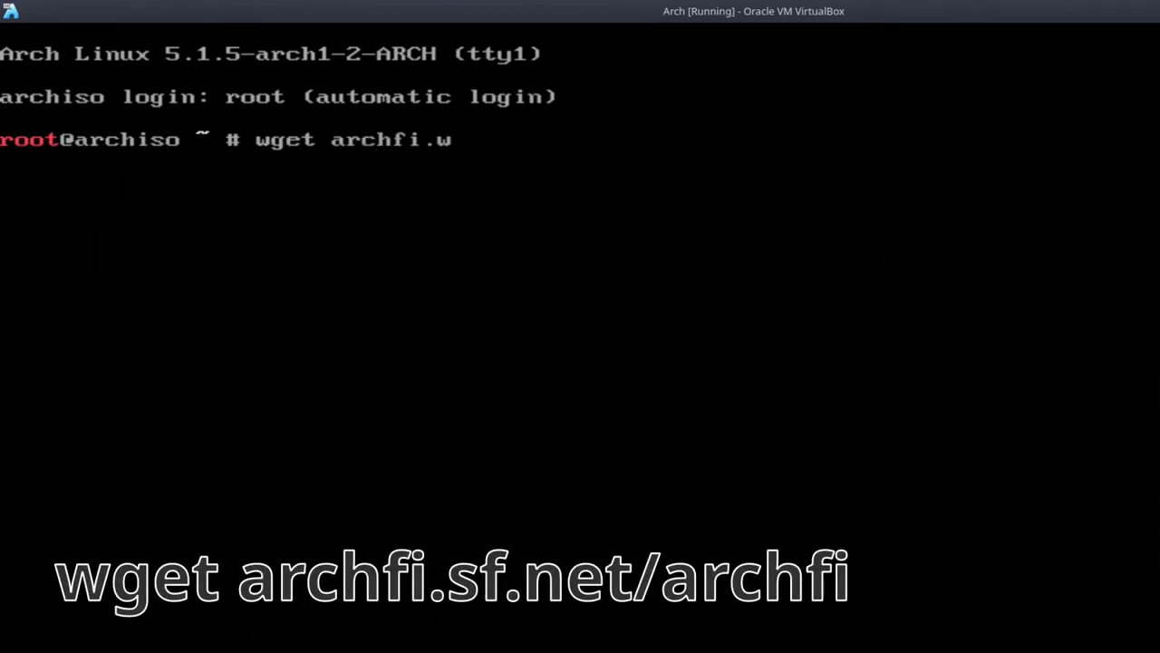
pyautogui.press('BackSpace')
pyautogui.write('sg.')
pyautogui.press('BackSpace')
pyautogui.press('BackSpace')
pyautogui.write('f.net/archfi')
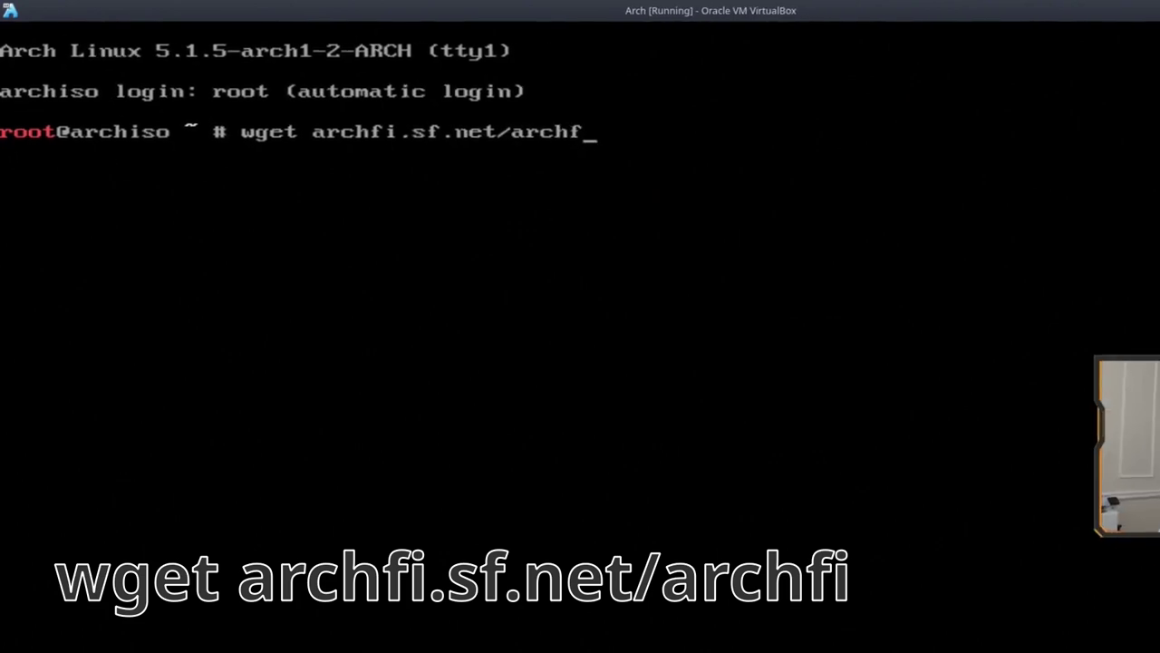
pyautogui.press('Return')
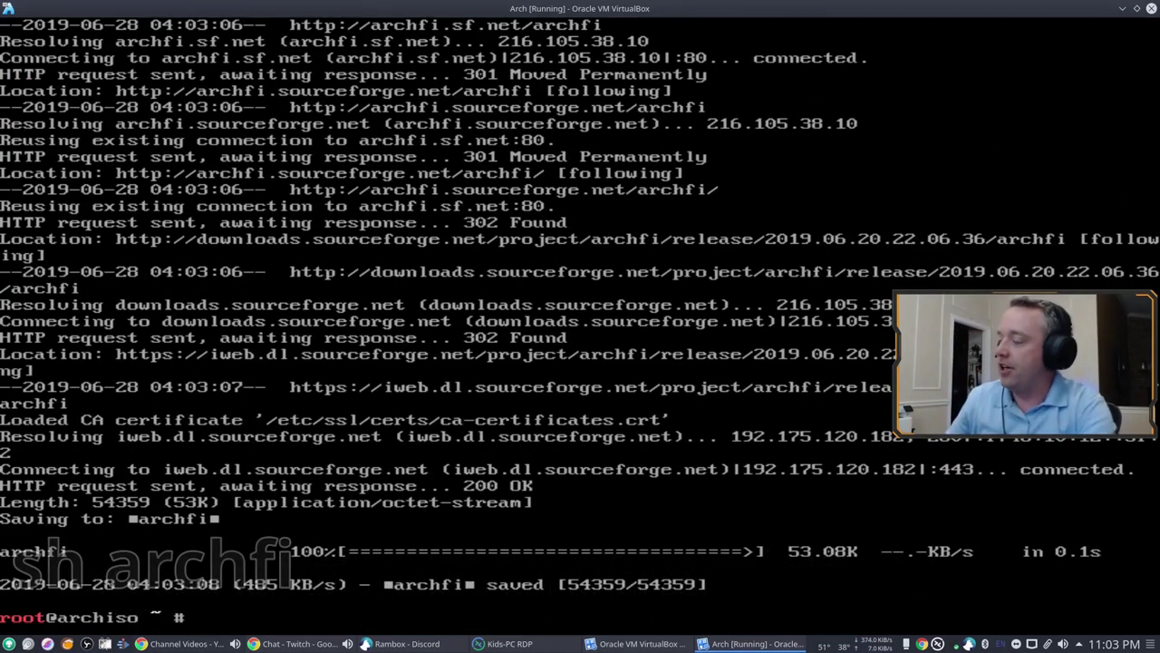
# Step: Launch archfi with 'sh archfi' and set the installer to English with the us keyboard layout
pyautogui.write('sh archfi')
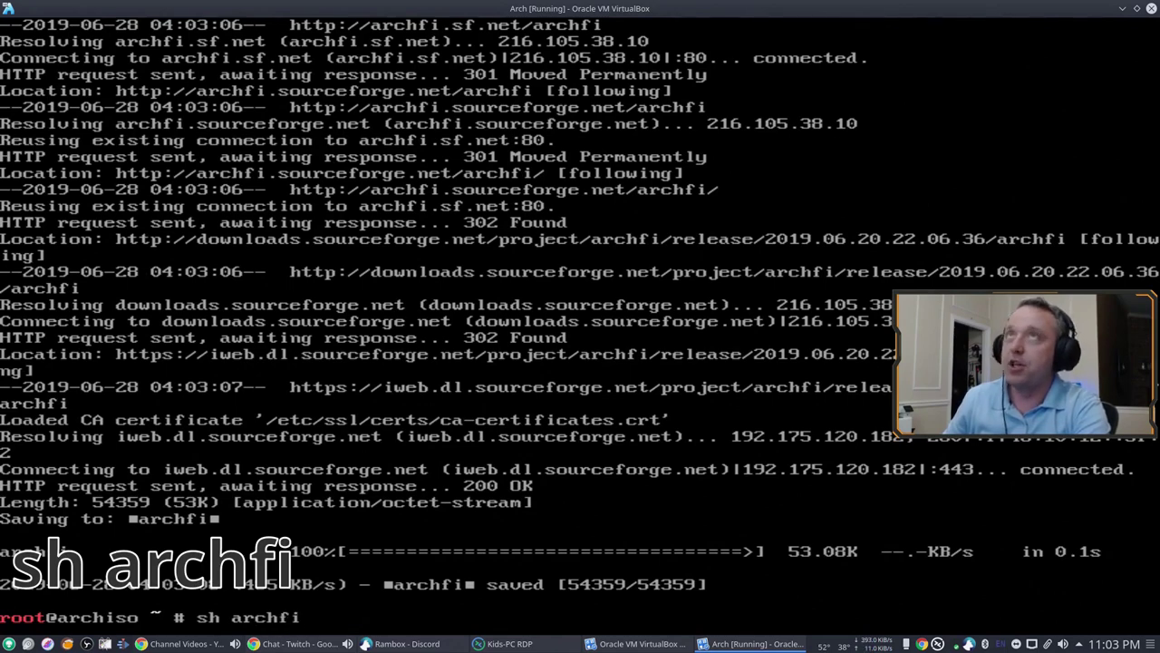
pyautogui.press('Return')
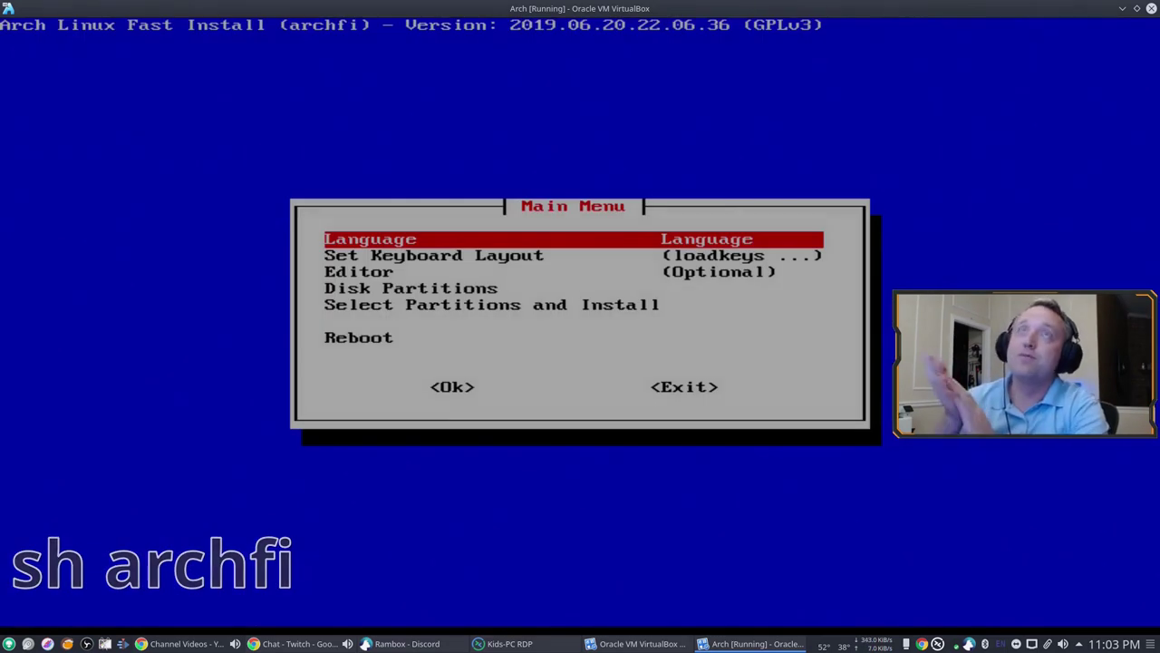
pyautogui.press('Return')
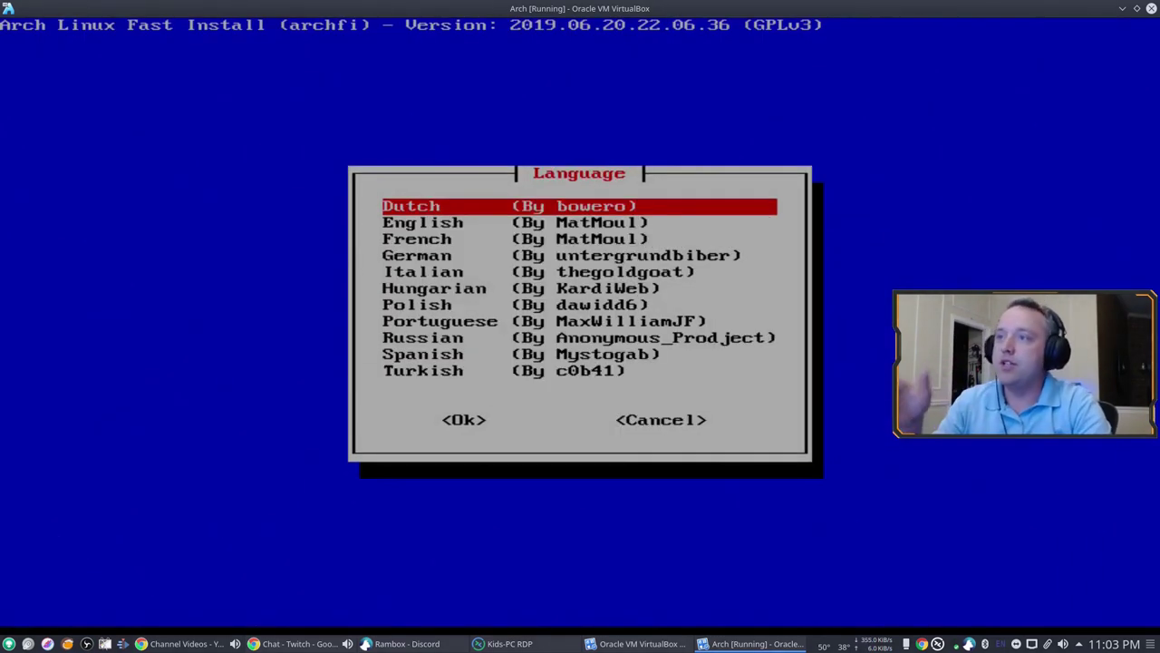
pyautogui.press('Down')
pyautogui.press('Return')
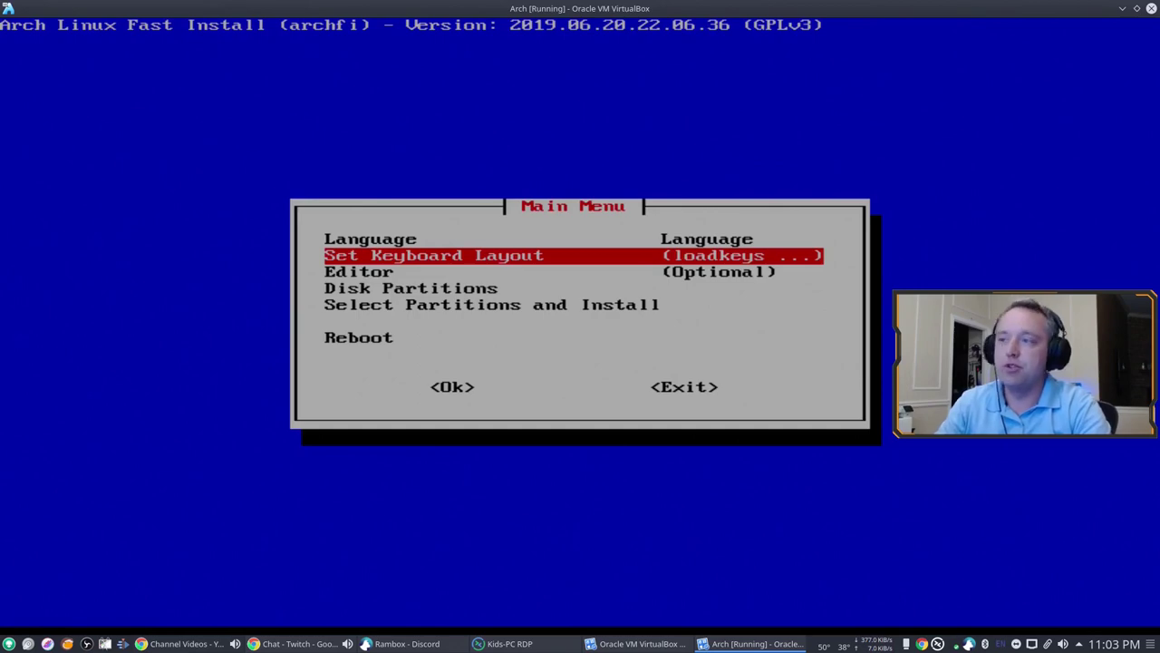
pyautogui.press('Return')
pyautogui.press('pagedown')
pyautogui.press('End')
pyautogui.press('Up')
pyautogui.press('Up')
pyautogui.press('Up')
pyautogui.press('Up')
pyautogui.press('Up')
pyautogui.press('Return')
pyautogui.press('Return')
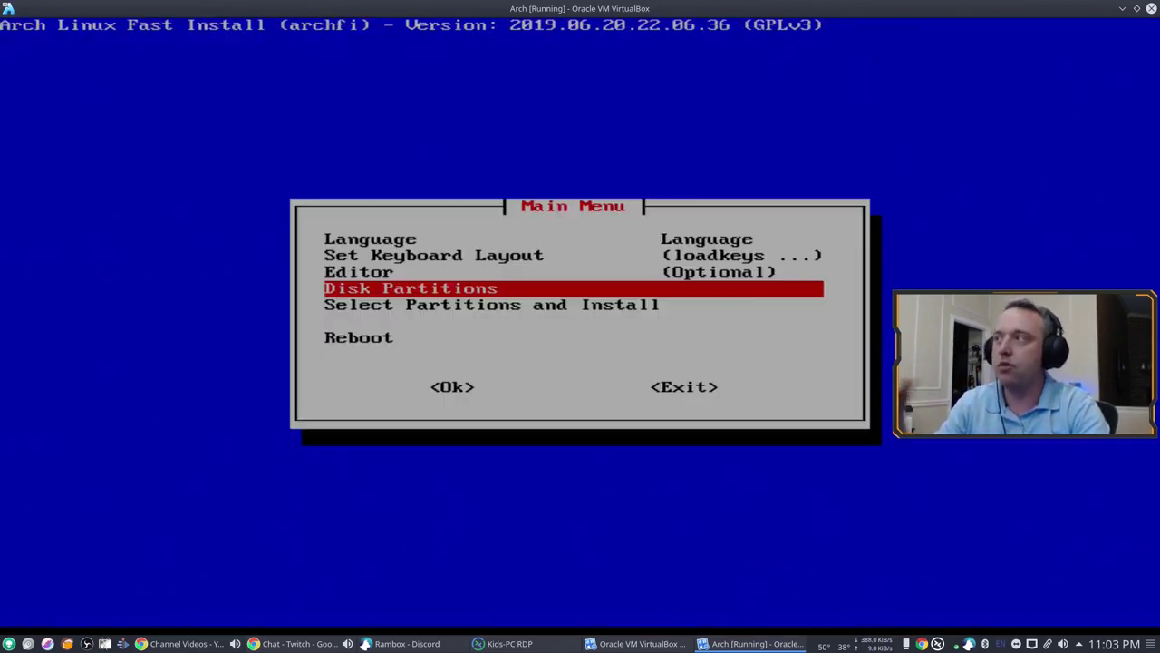
# Step: Auto-partition /dev/sda with GPT, confirming the disk erase
pyautogui.press('Return')
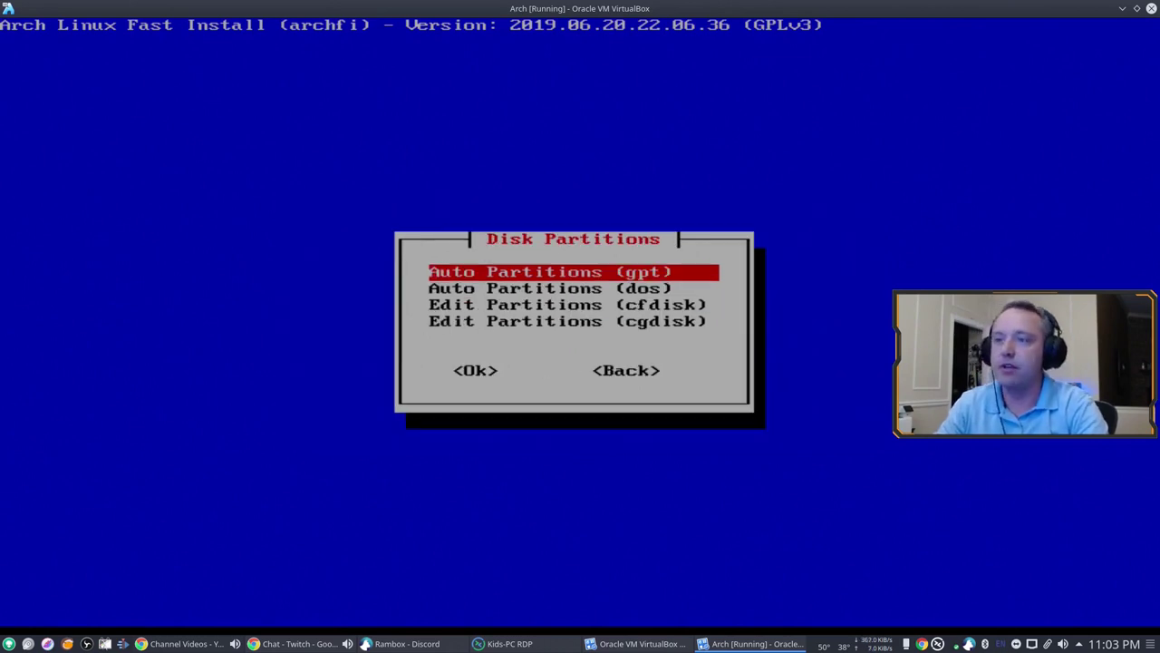
pyautogui.press('Return')
pyautogui.press('Return')
pyautogui.press('Left')
pyautogui.press('Return')
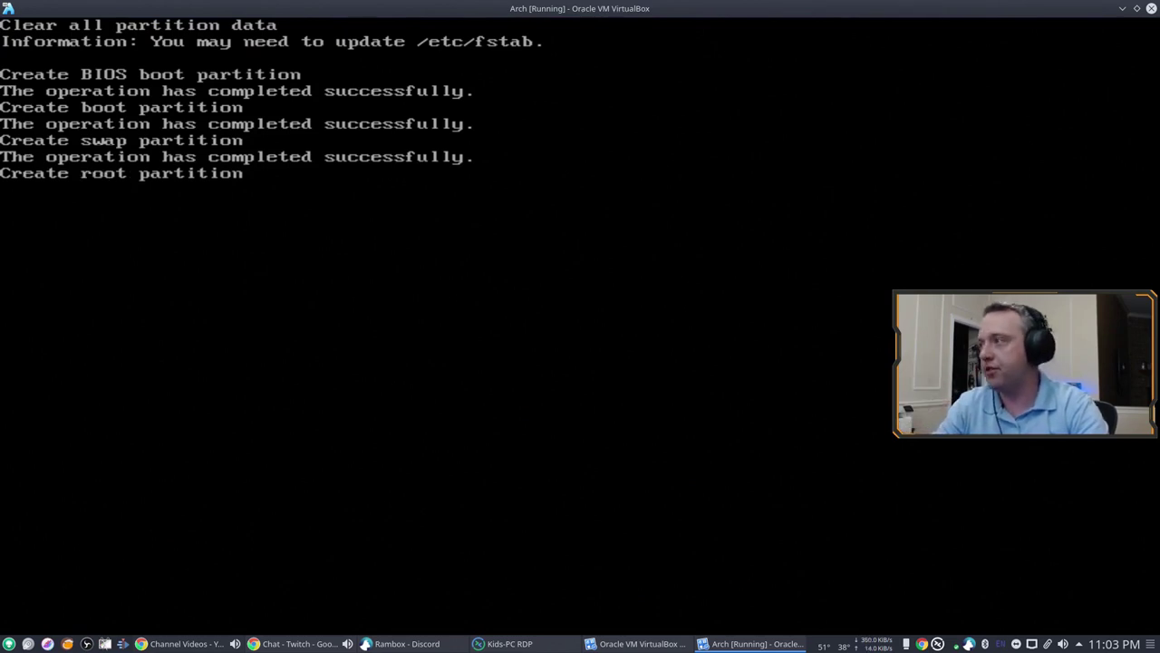
pyautogui.press('Return')
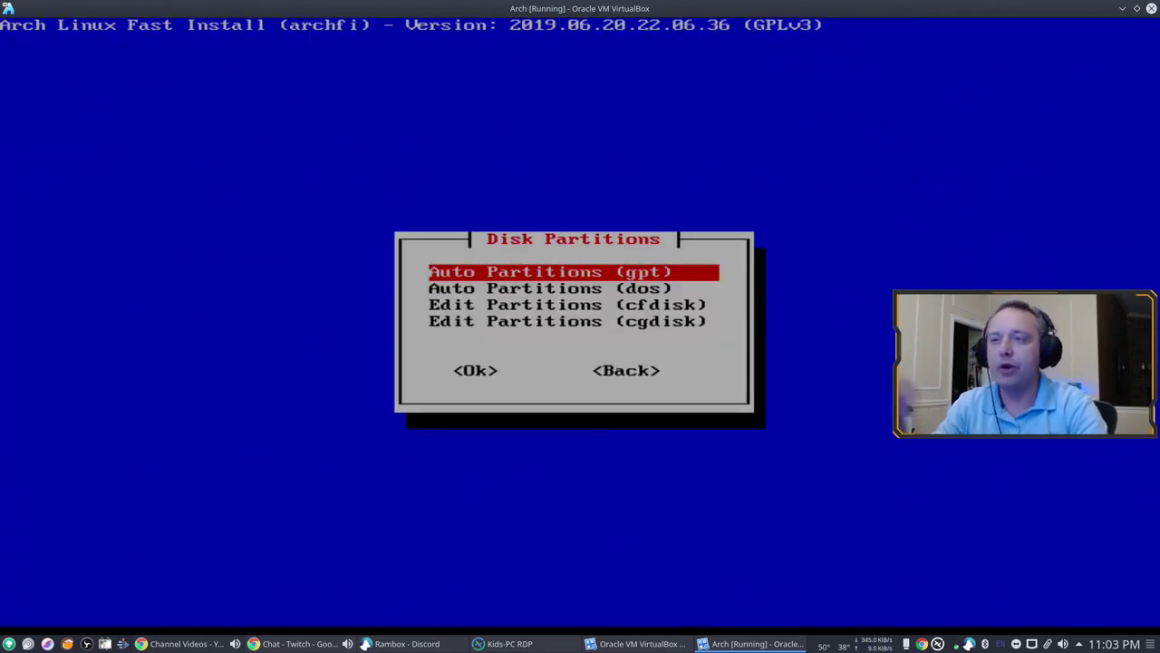
# Step: From the Main Menu, select /dev/sda2 for boot, /dev/sda3 for swap and /dev/sda4 for root
pyautogui.press('Tab')
pyautogui.press('Tab')
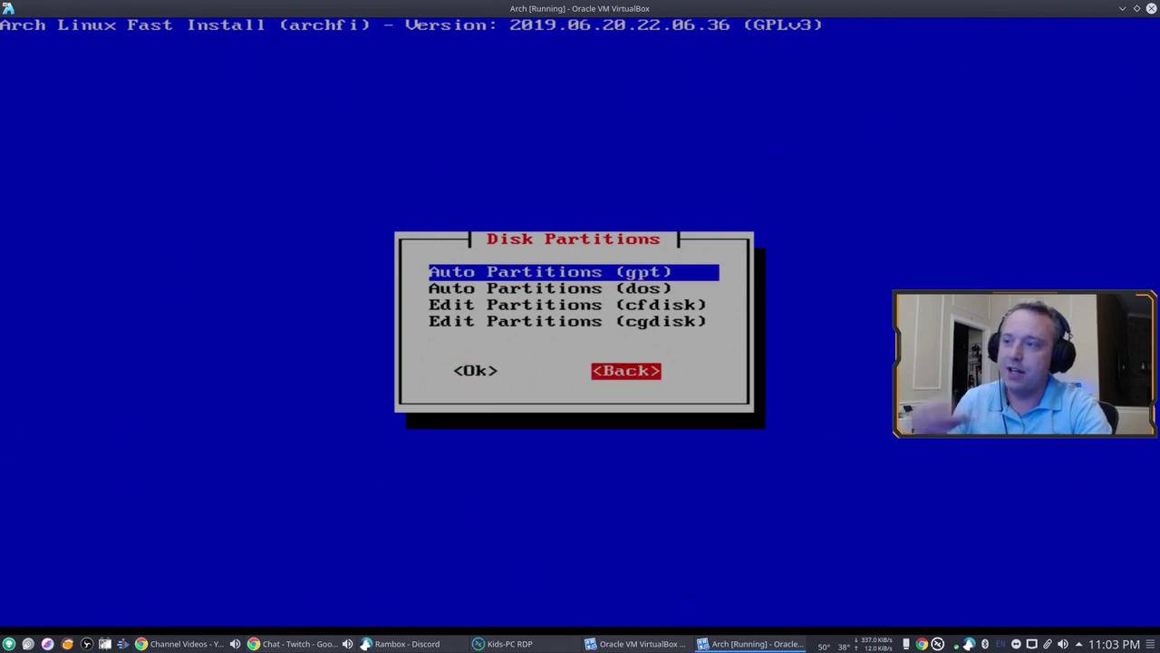
pyautogui.press('Return')
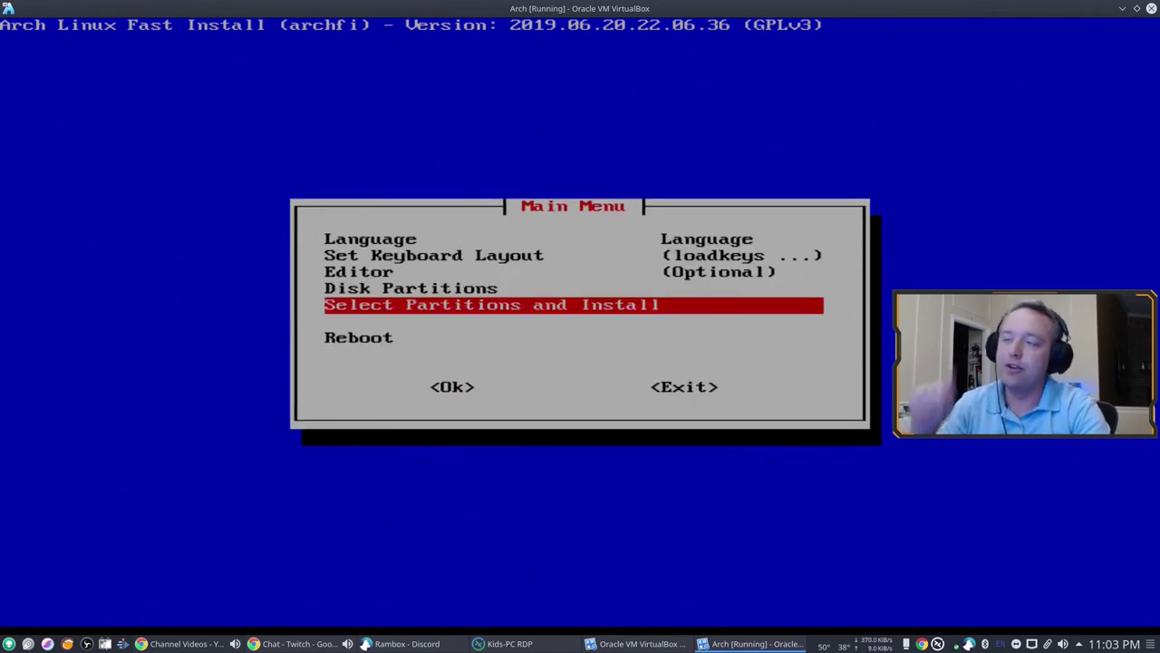
pyautogui.press('Return')
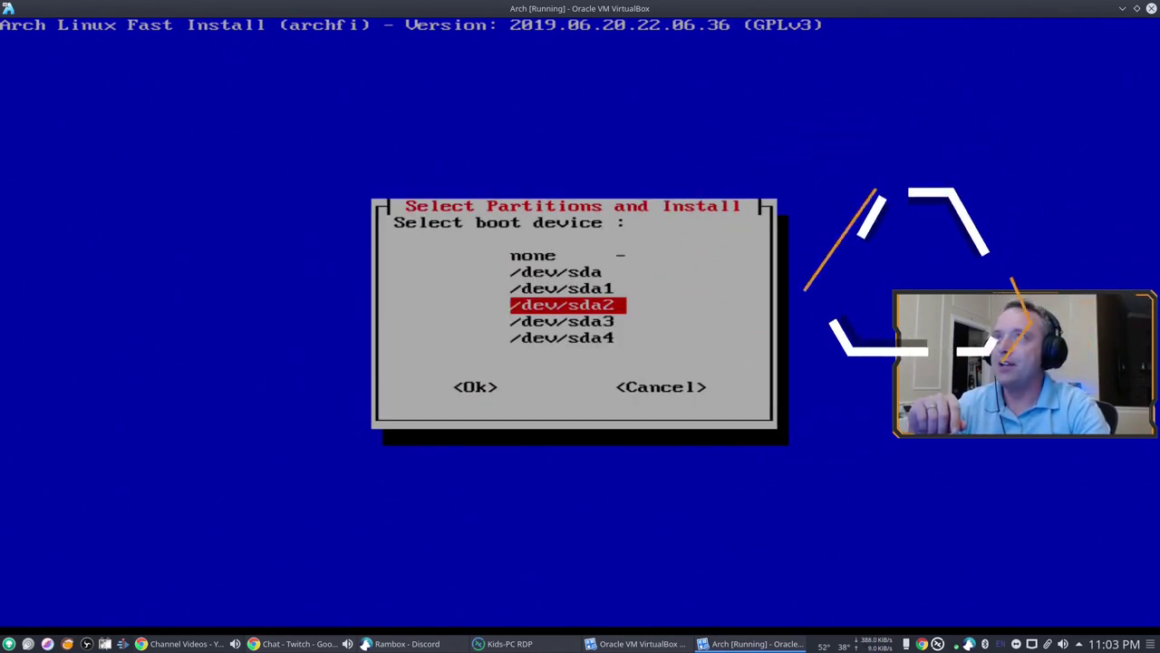
pyautogui.press('Return')
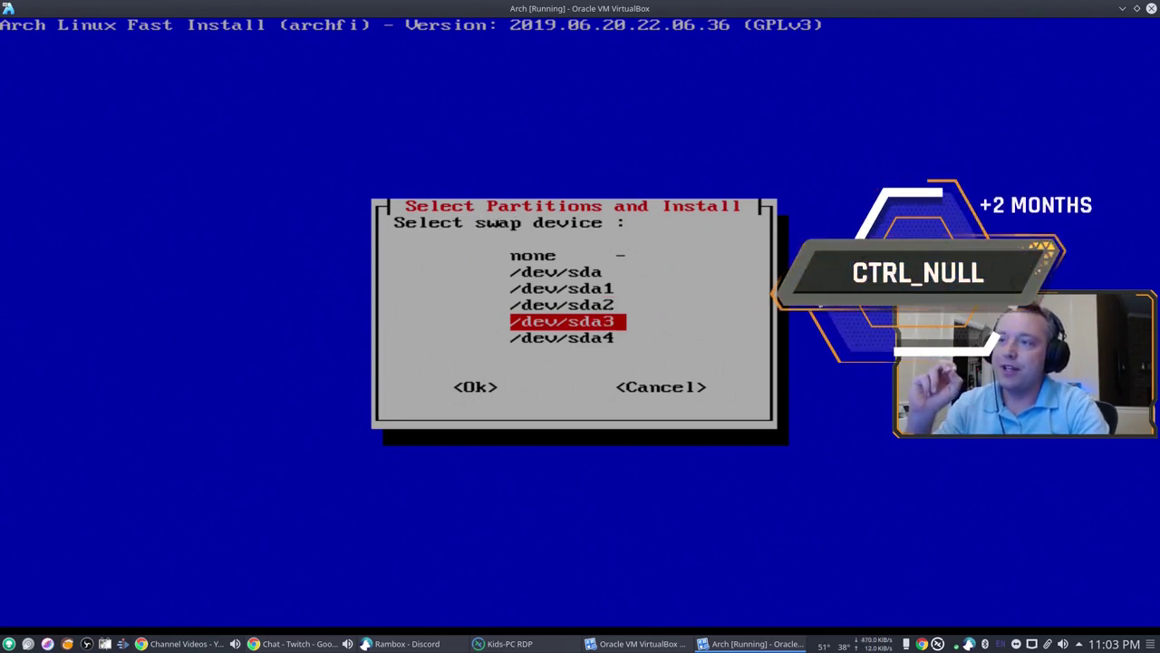
pyautogui.press('Return')
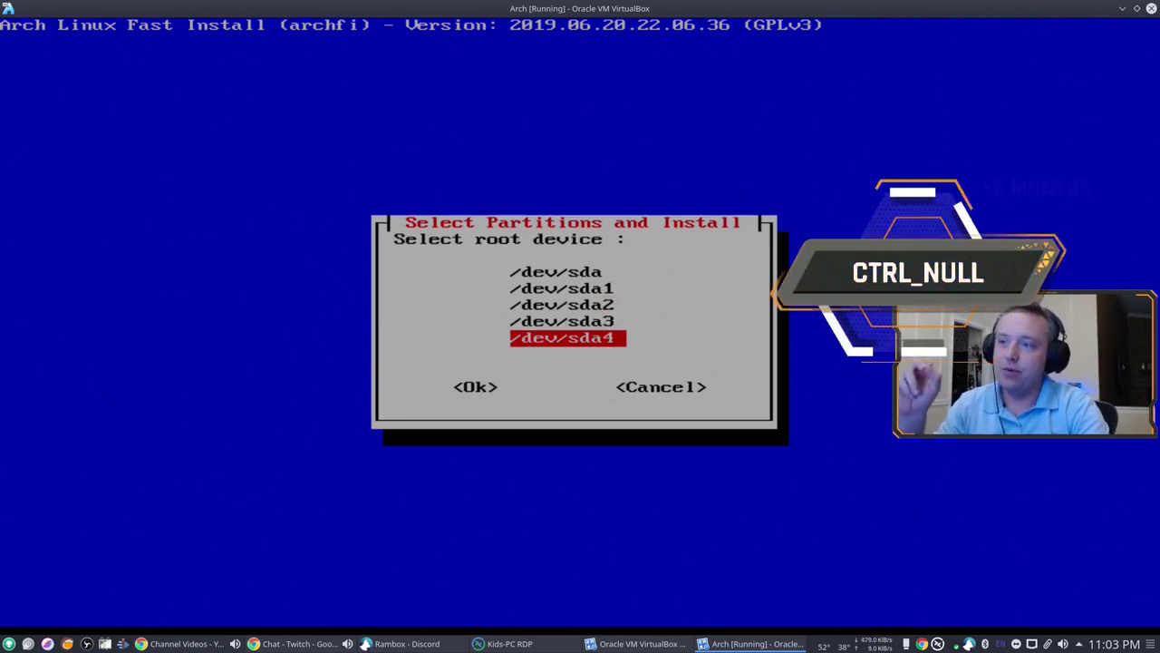
pyautogui.press('Return')
pyautogui.press('Return')
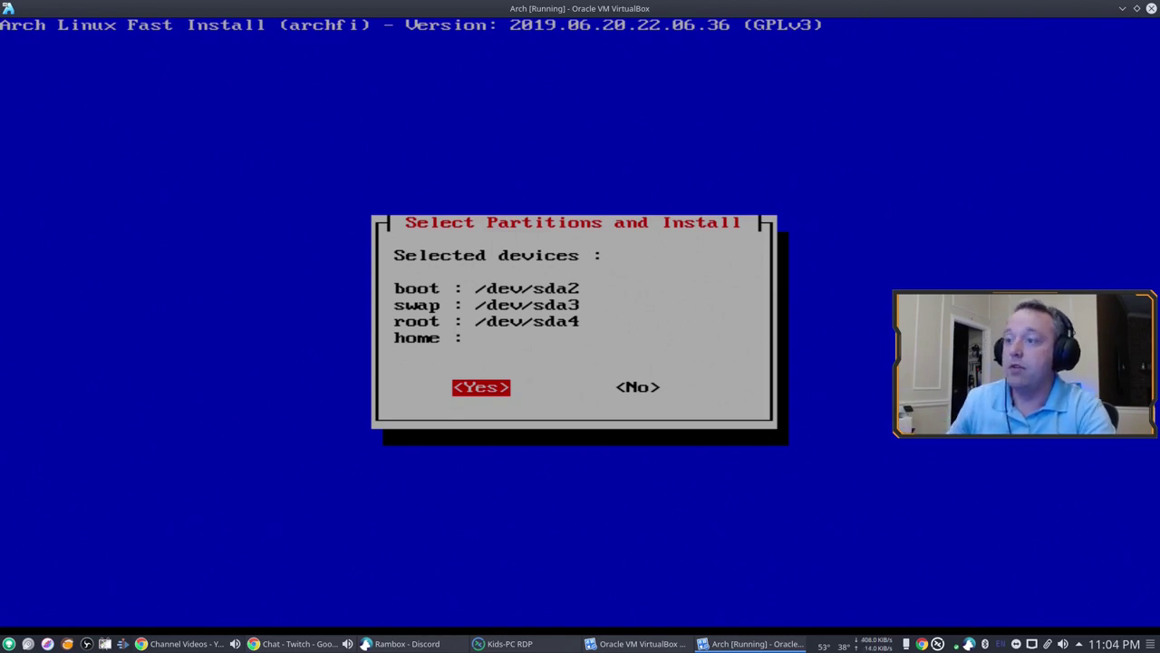
# Step: Accept the partitions, format sda2 as fat32 (EFI), sda3 as swap, sda4 as btrfs, and mount them
pyautogui.press('Return')
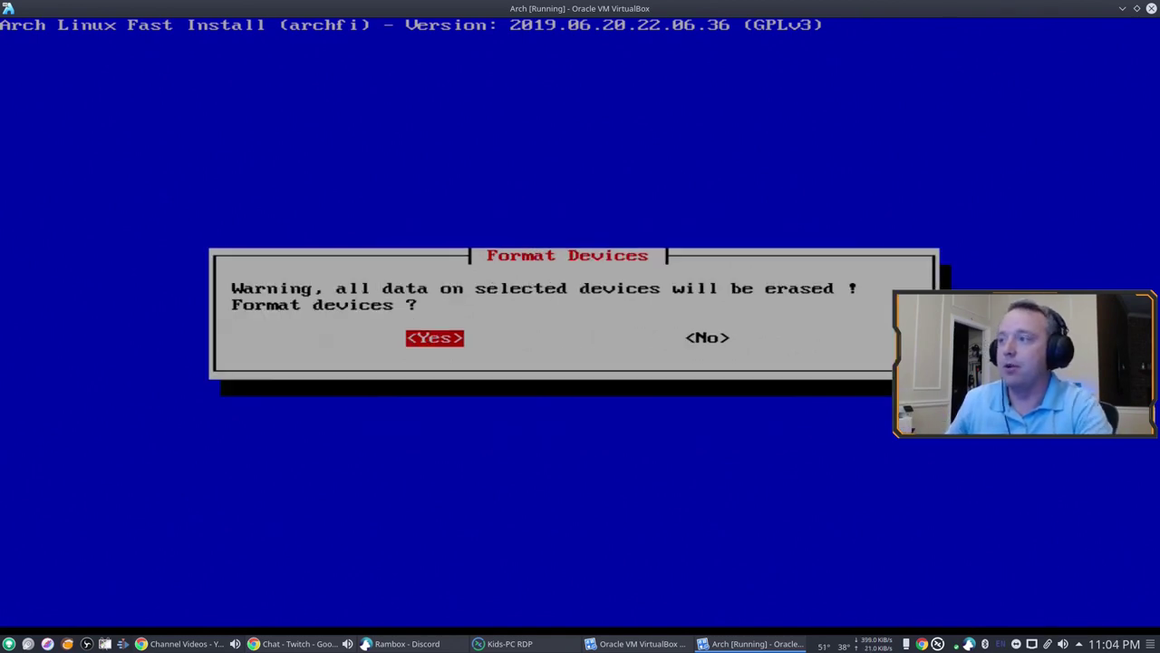
pyautogui.press('Return')
pyautogui.press('Down')
pyautogui.press('Down')
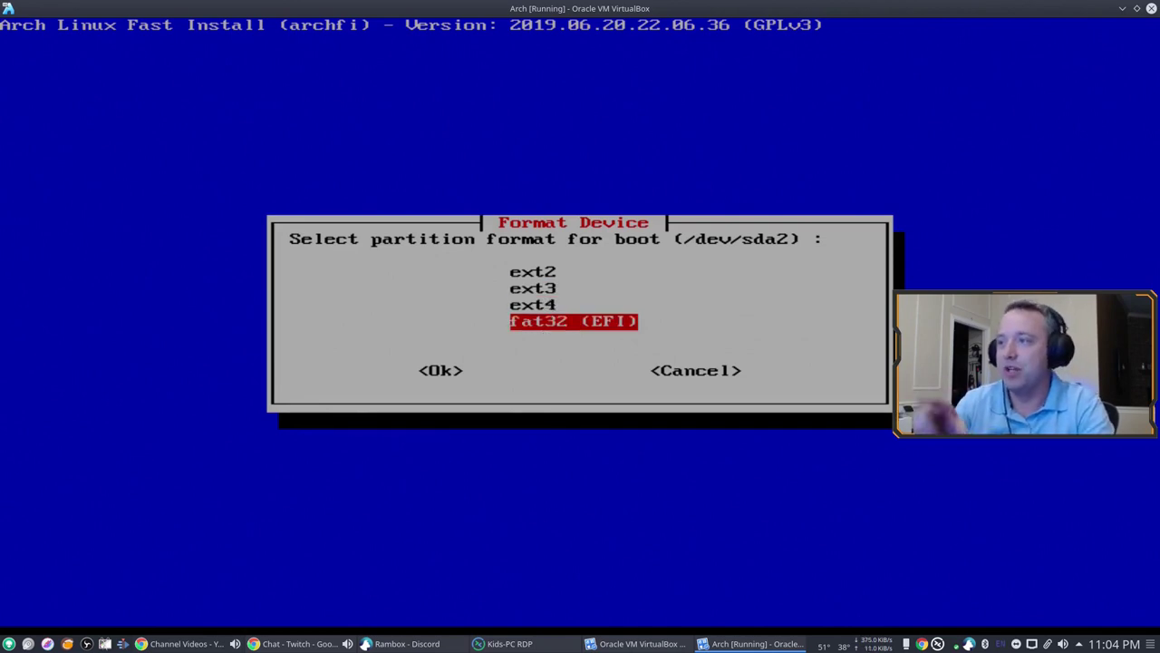
pyautogui.press('Return')
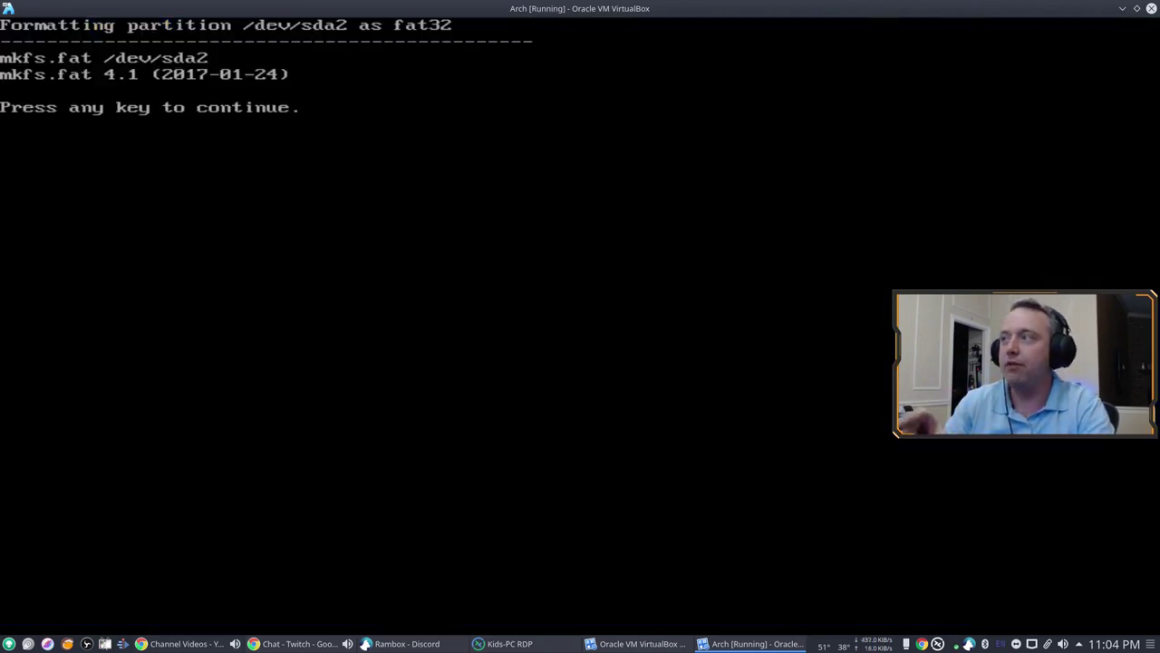
pyautogui.press('Return')
pyautogui.press('Return')
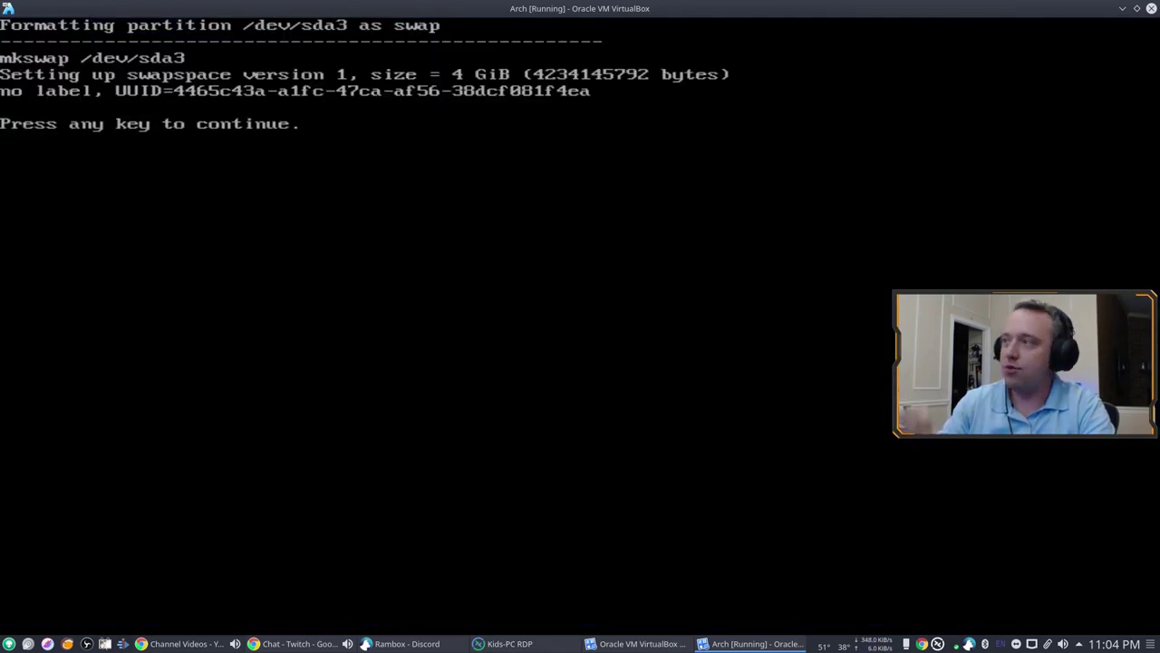
pyautogui.press('Return')
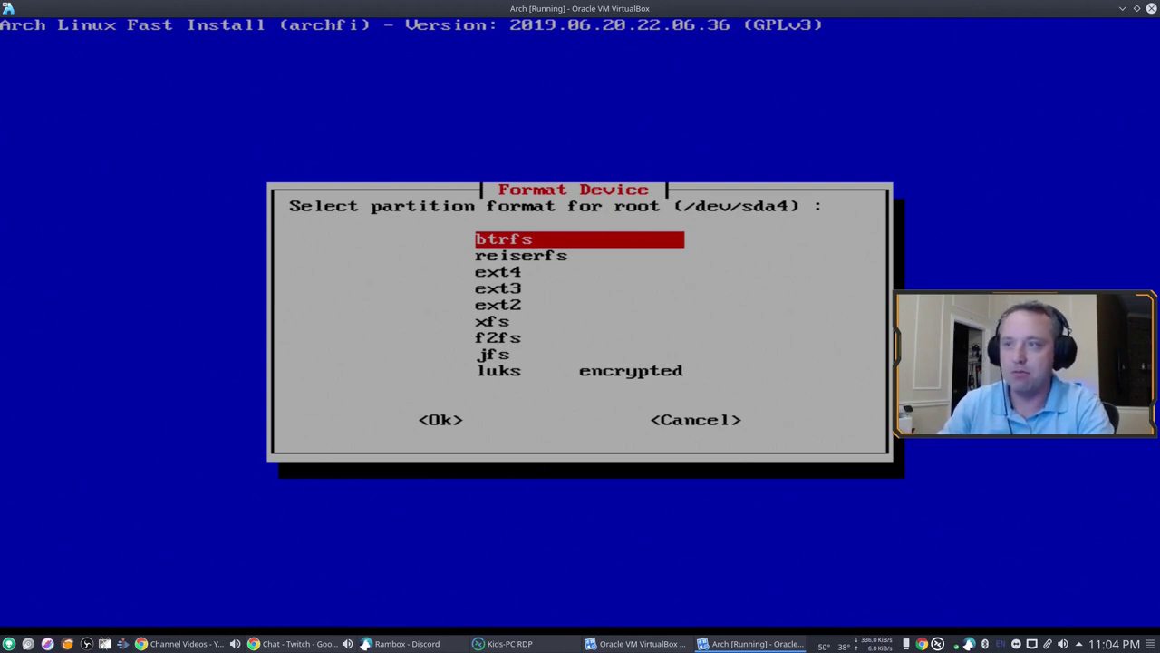
pyautogui.press('Return')
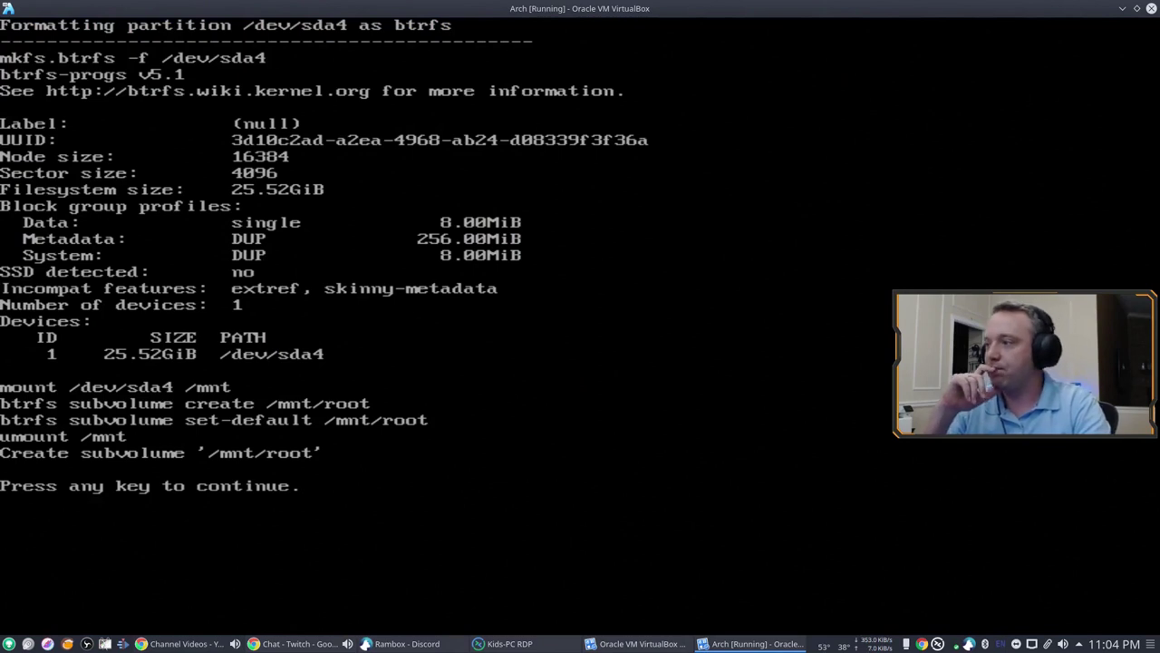
pyautogui.press('Return')
pyautogui.press('Return')
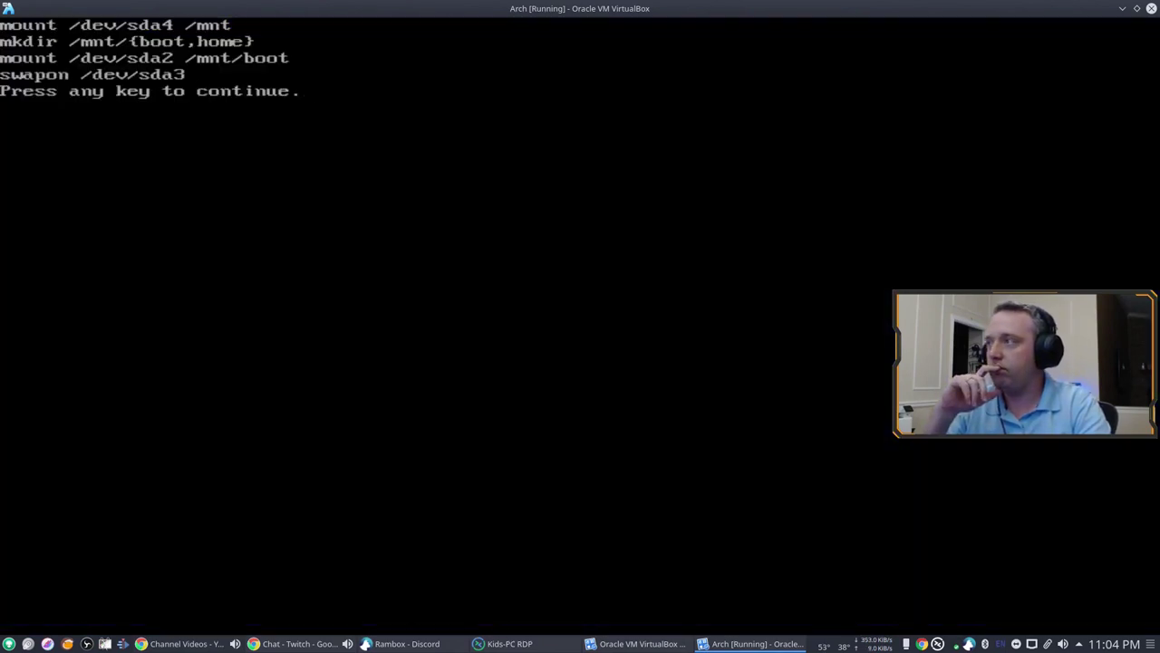
pyautogui.press('Return')
pyautogui.press('Return')
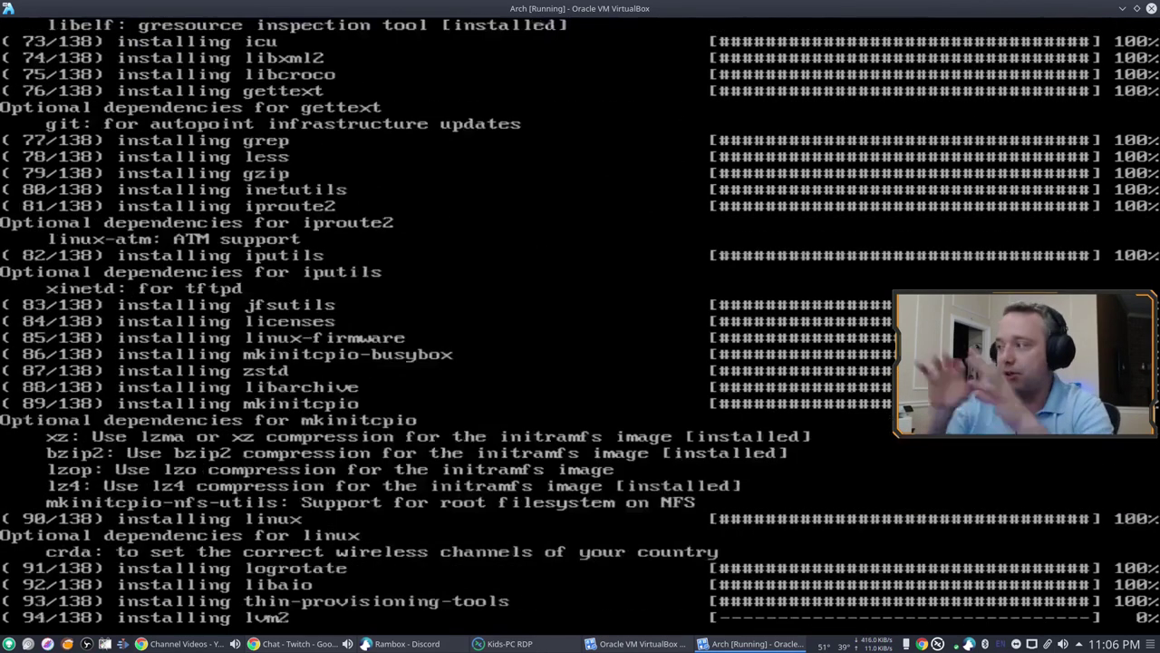
# Step: Set the computer name to archlinux and apply the us keyboard layout
pyautogui.press('Return')
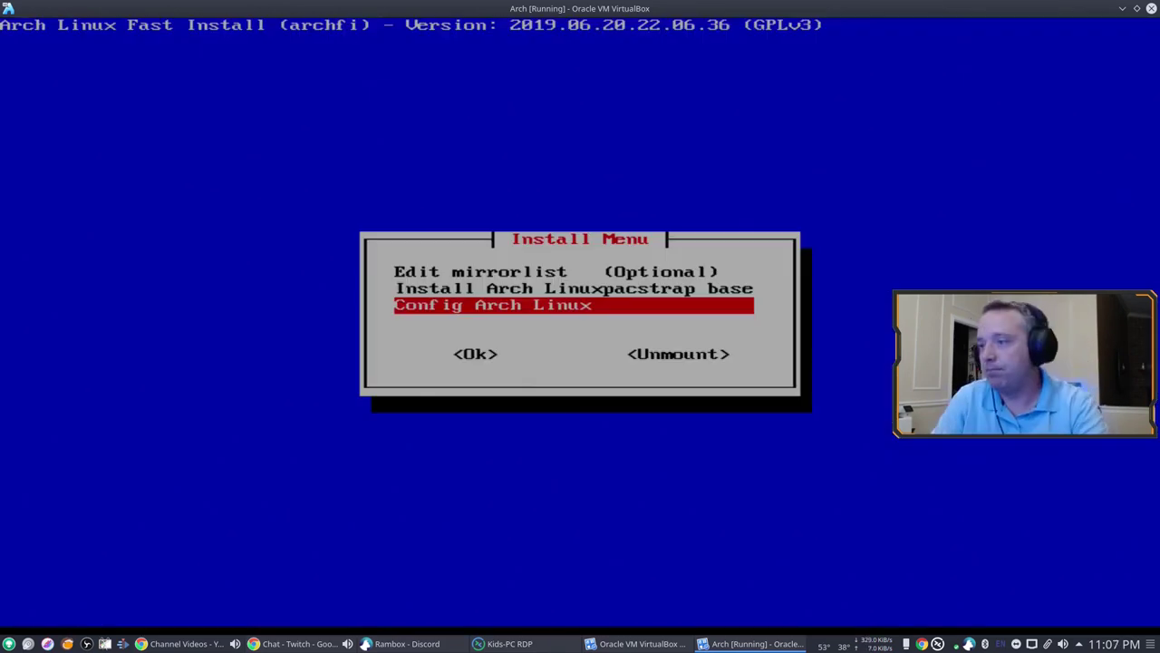
pyautogui.press('Return')
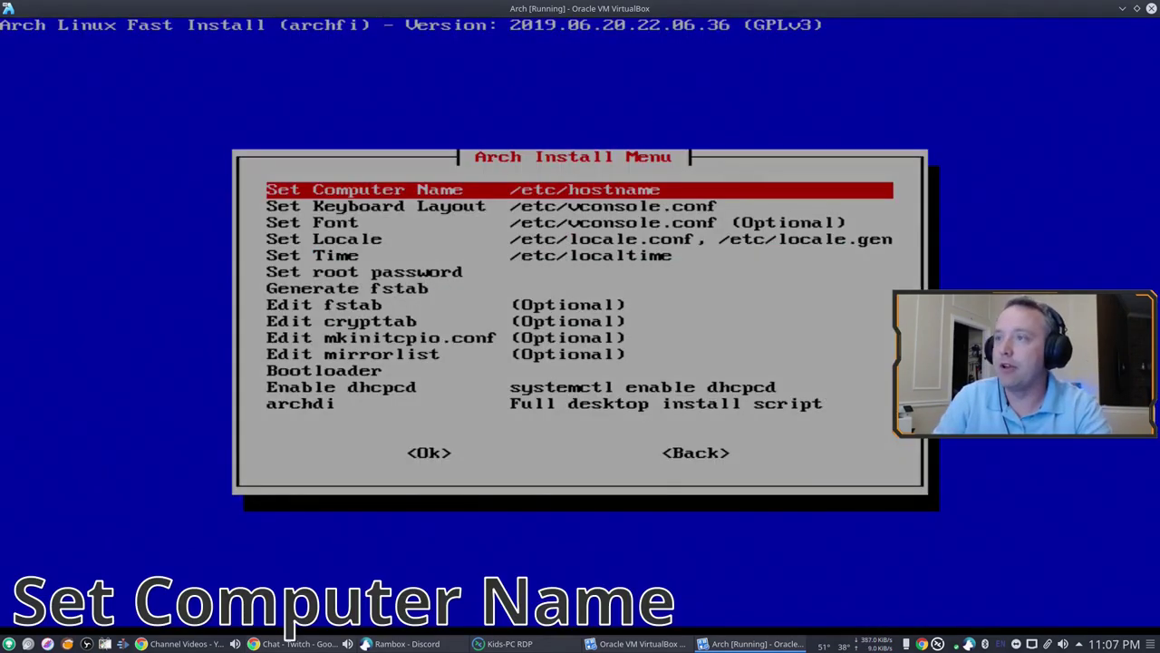
pyautogui.press('Return')
pyautogui.press('Return')
pyautogui.press('Return')
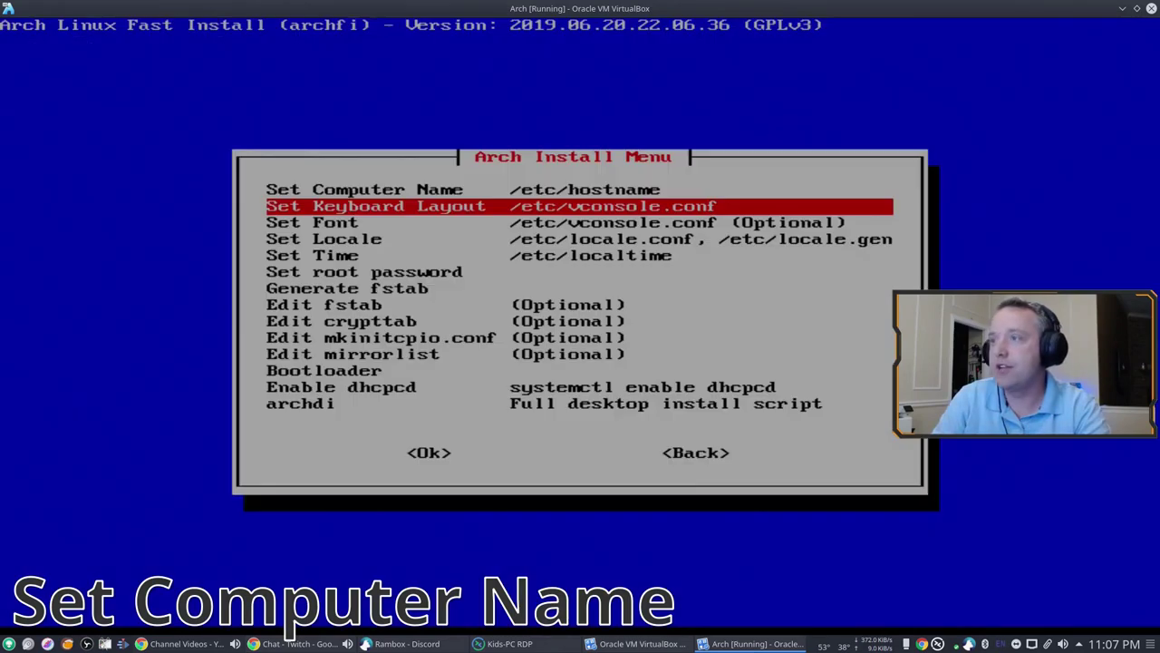
pyautogui.press('Return')
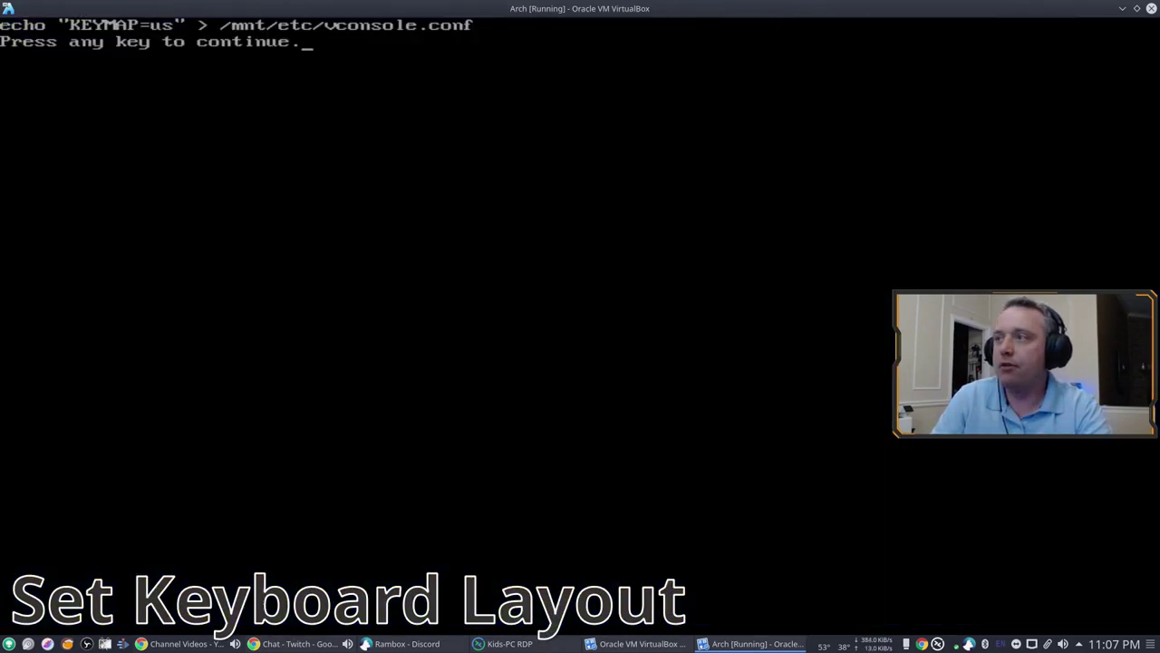
pyautogui.press('Return')
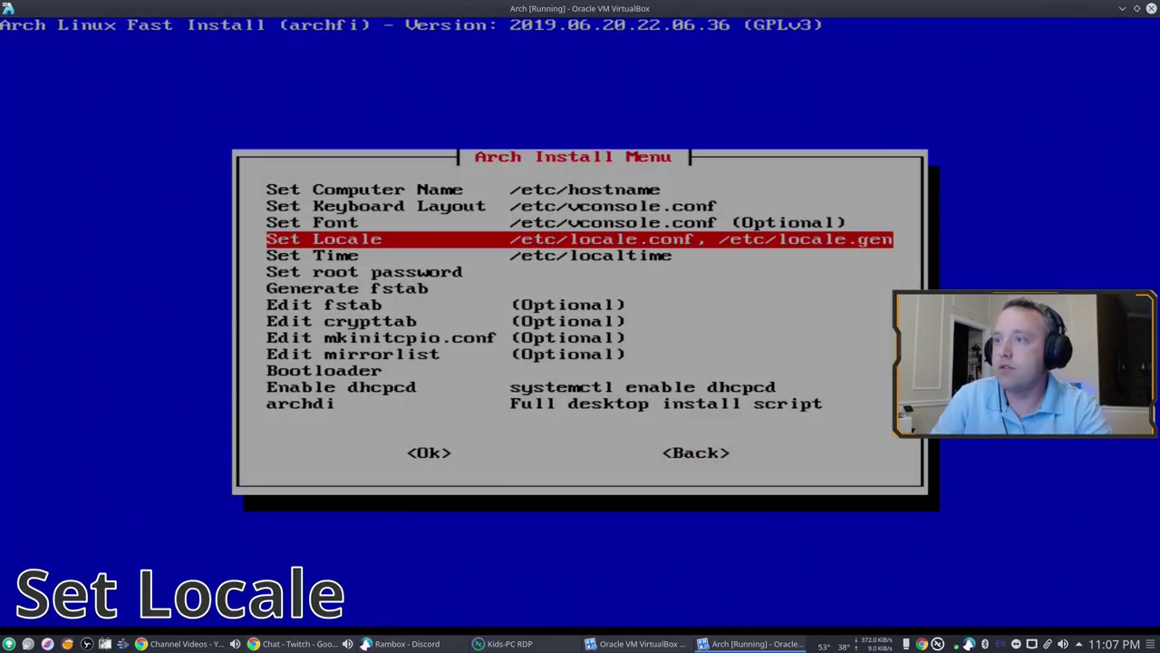
pyautogui.press('Return')
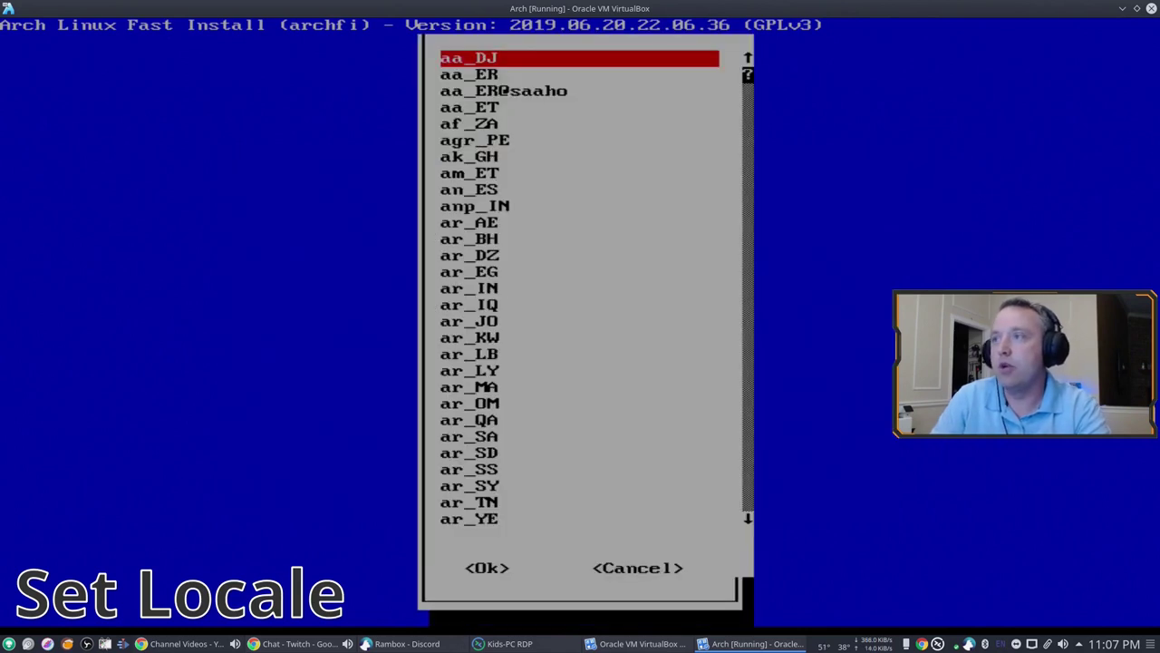
# Step: Choose en_US as the system locale and generate locales
pyautogui.press('pagedown')
pyautogui.press('pagedown')
pyautogui.press('pagedown')
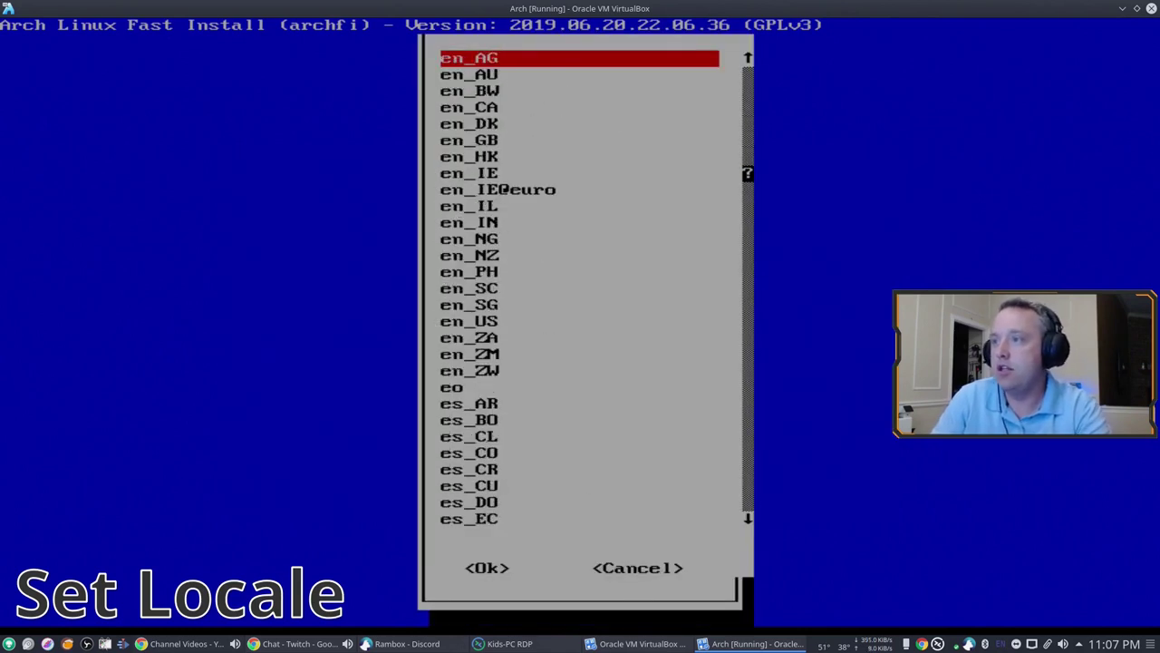
pyautogui.press('Down')
pyautogui.press('Down')
pyautogui.press('Down')
pyautogui.press('Down')
pyautogui.press('Down')
pyautogui.press('Down')
pyautogui.press('Down')
pyautogui.press('Down')
pyautogui.press('Down')
pyautogui.press('Down')
pyautogui.press('Down')
pyautogui.press('Down')
pyautogui.press('Down')
pyautogui.press('Down')
pyautogui.press('Down')
pyautogui.press('Down')
pyautogui.press('Down')
pyautogui.press('Down')
pyautogui.press('Up')
pyautogui.press('Up')
pyautogui.press('Return')
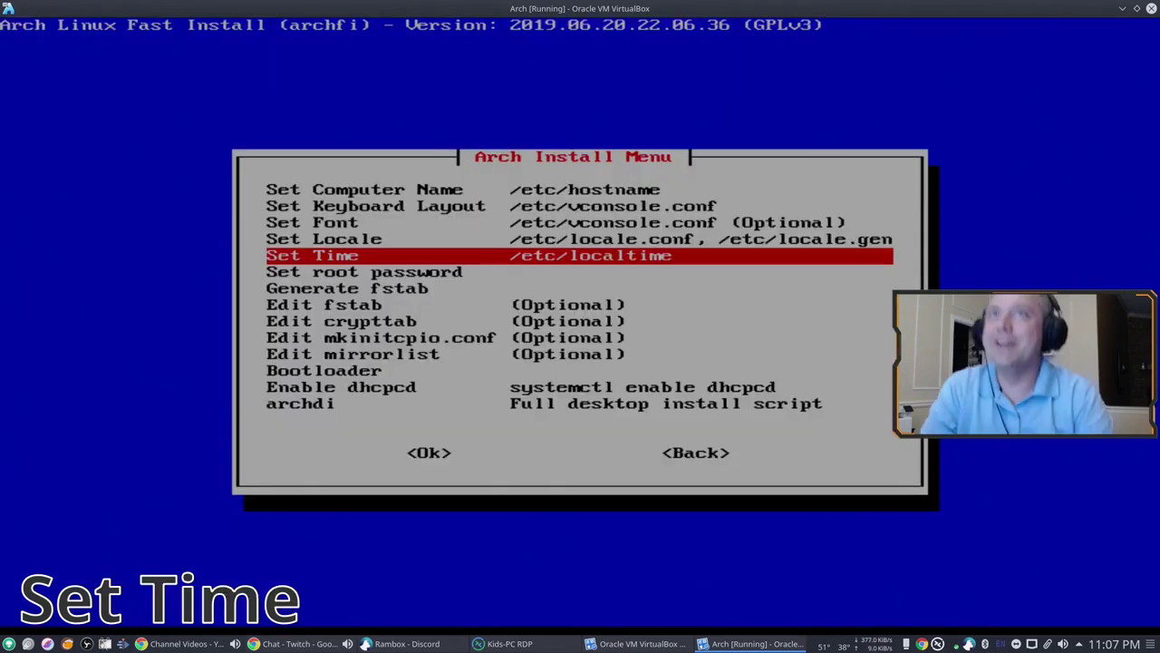
# Step: Set the time zone to US/Central with a UTC hardware clock
pyautogui.press('Return')
pyautogui.press('u')
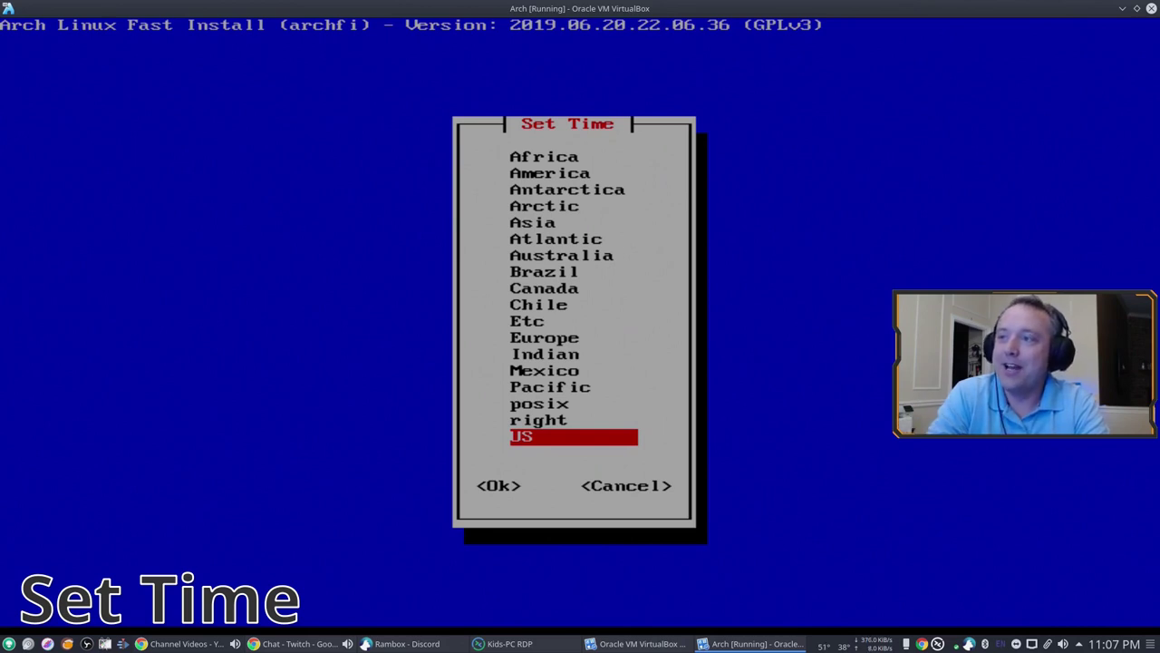
pyautogui.press('Return')
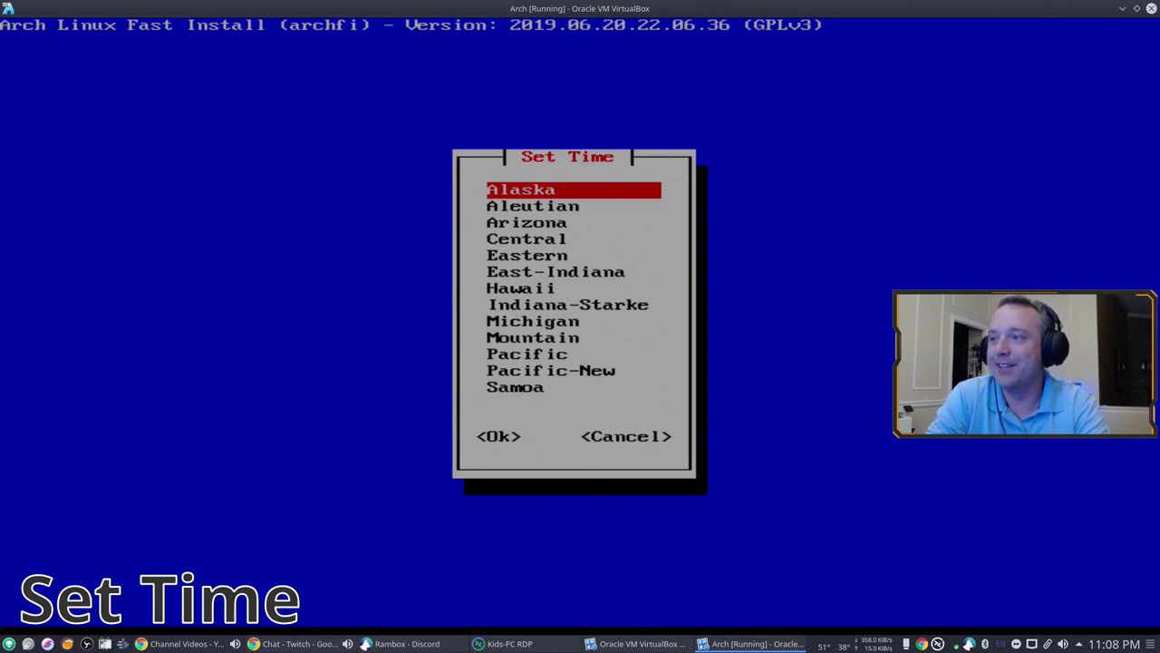
pyautogui.press('Down')
pyautogui.press('Down')
pyautogui.press('Down')
pyautogui.press('Return')
pyautogui.press('Return')
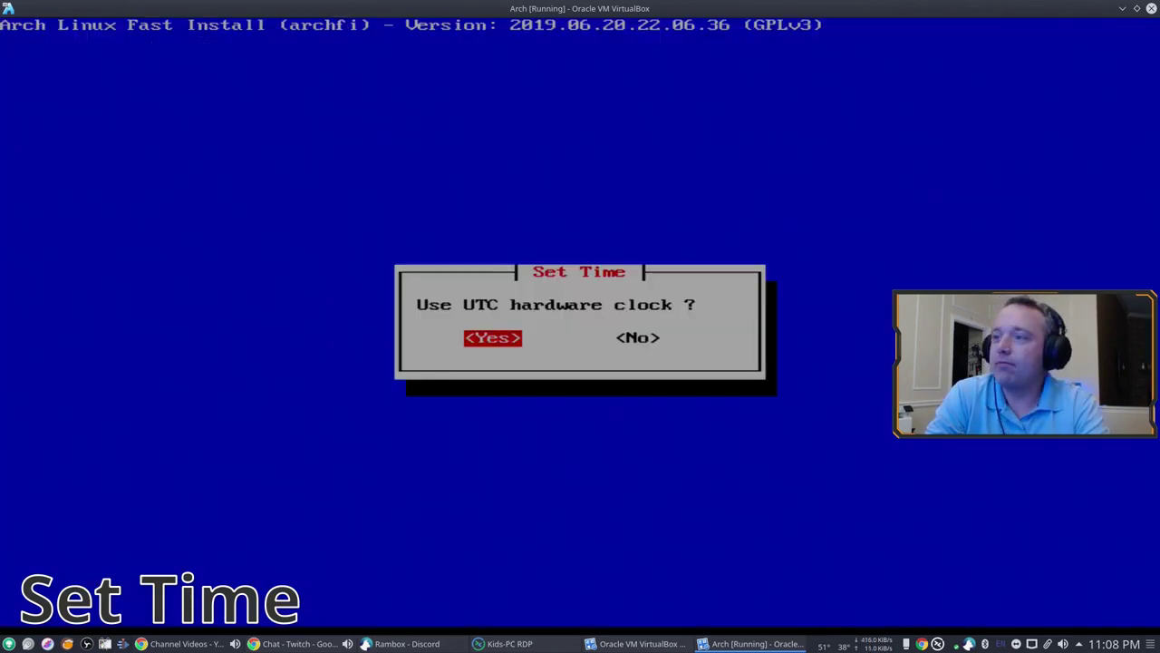
pyautogui.press('Return')
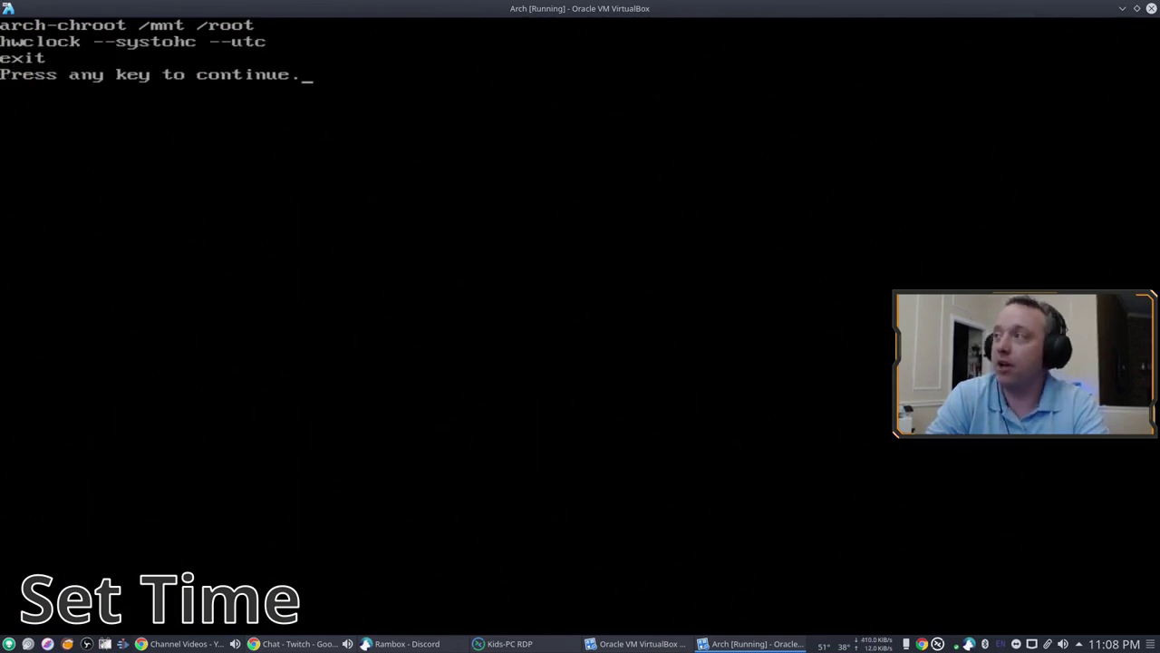
pyautogui.press('Return')
# Step: Set the root password and generate the fstab
pyautogui.press('Return')
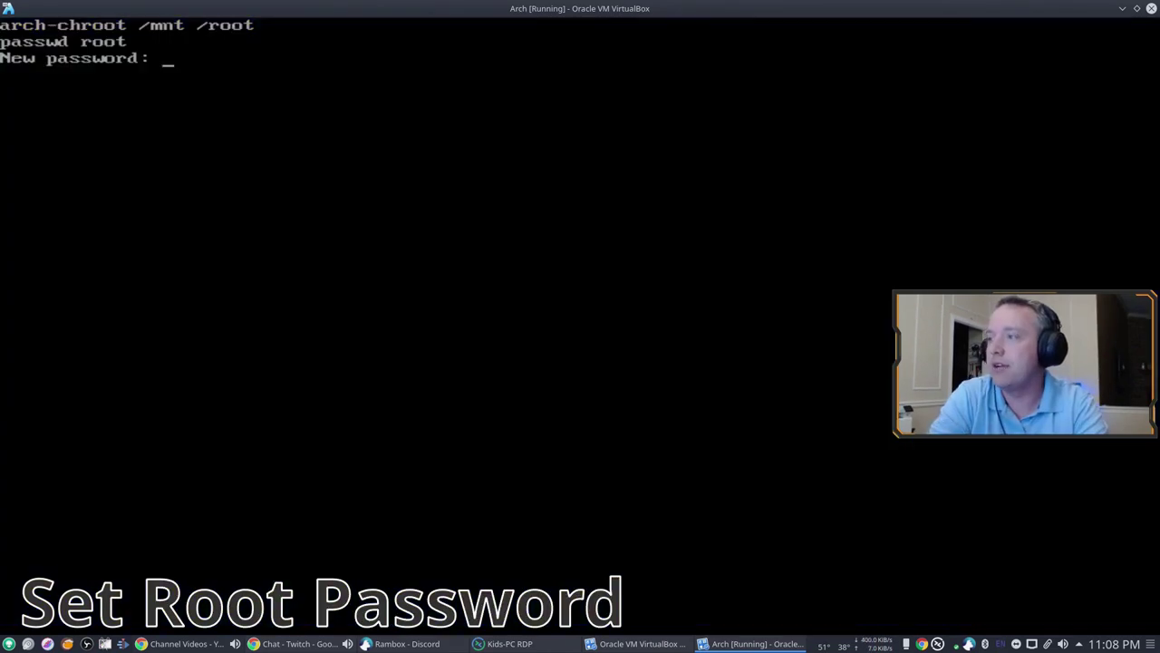
pyautogui.press('Return')
pyautogui.press('Return')
pyautogui.press('Return')
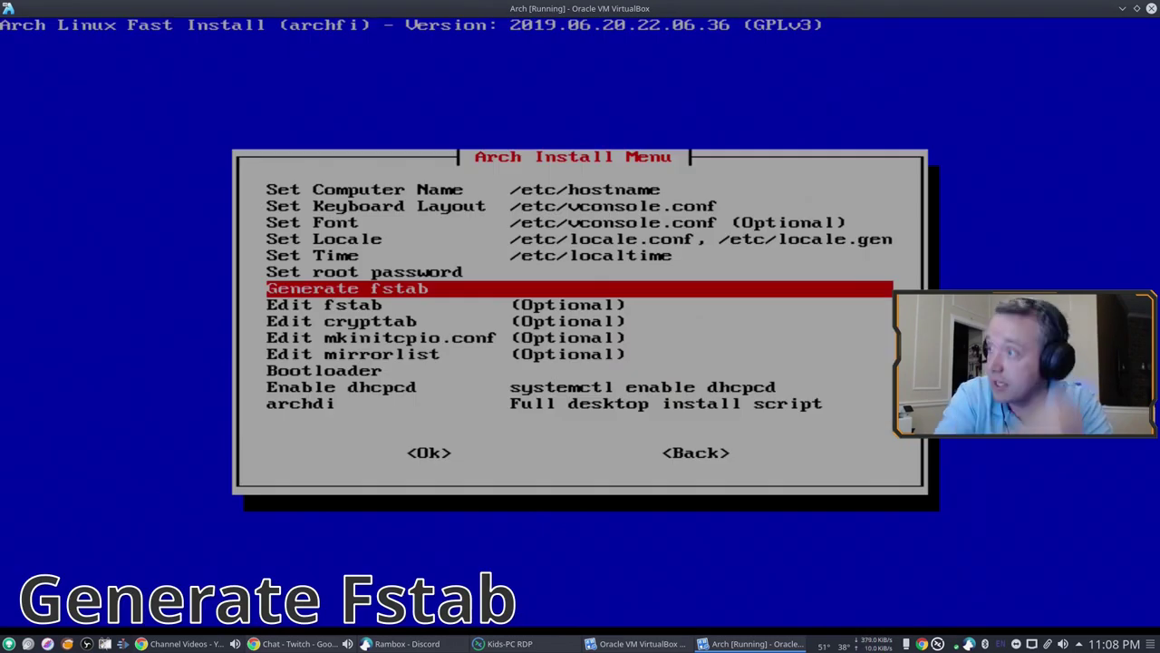
pyautogui.press('Return')
pyautogui.press('Return')
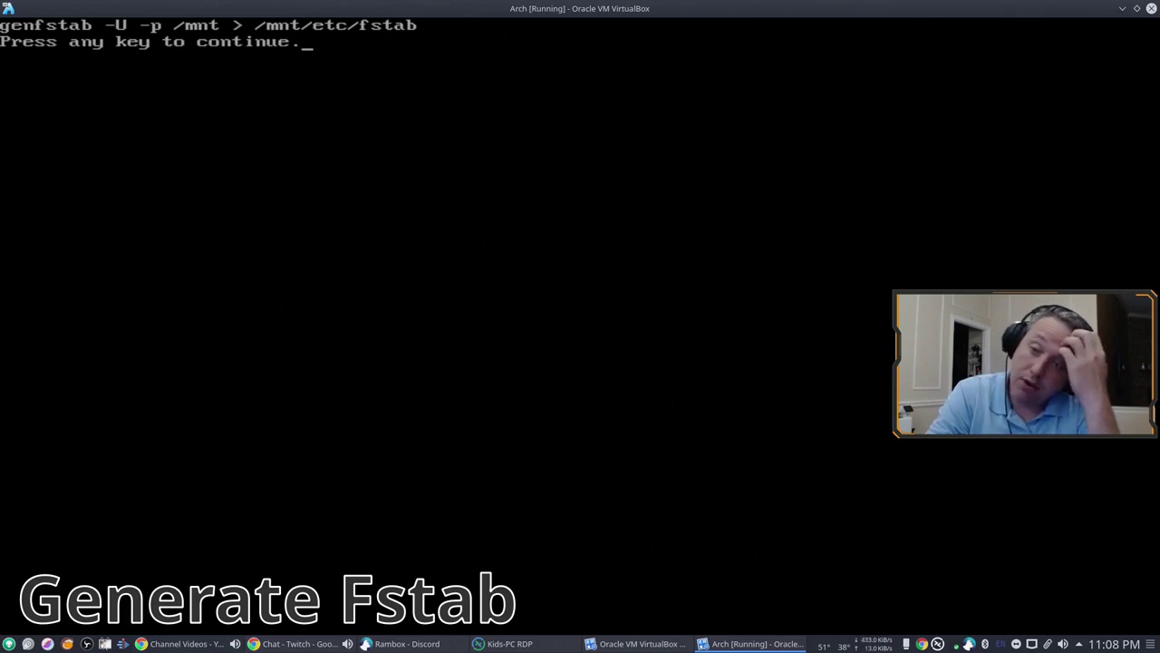
pyautogui.press('Return')
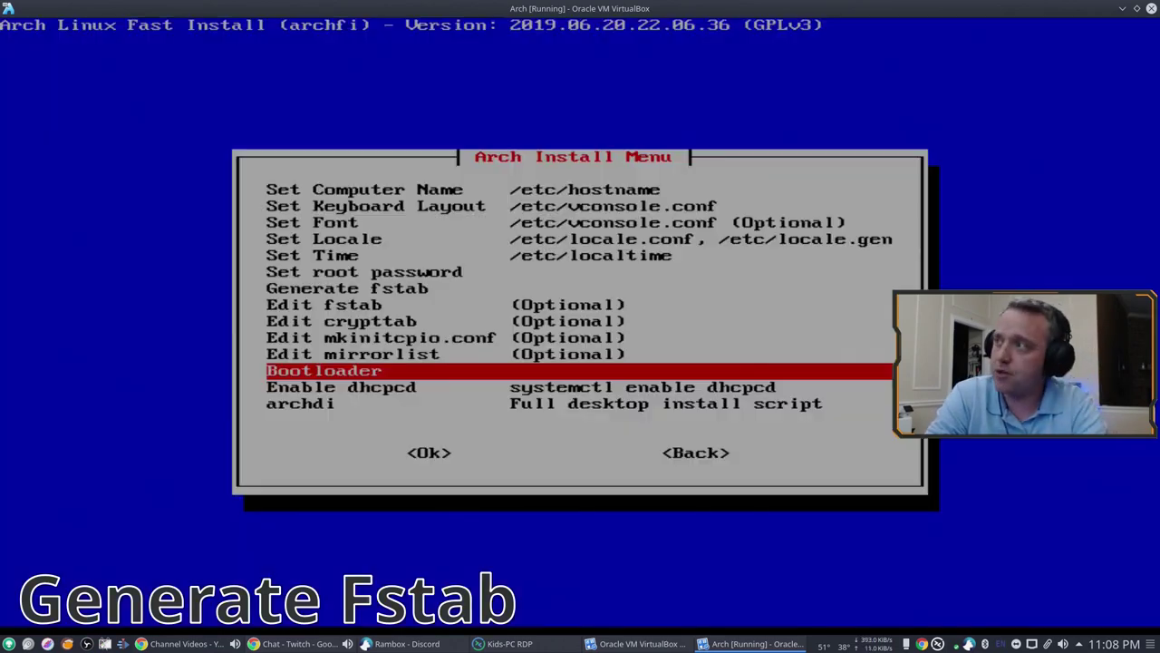
# Step: Install GRUB as the bootloader onto /dev/sda
pyautogui.press('Return')
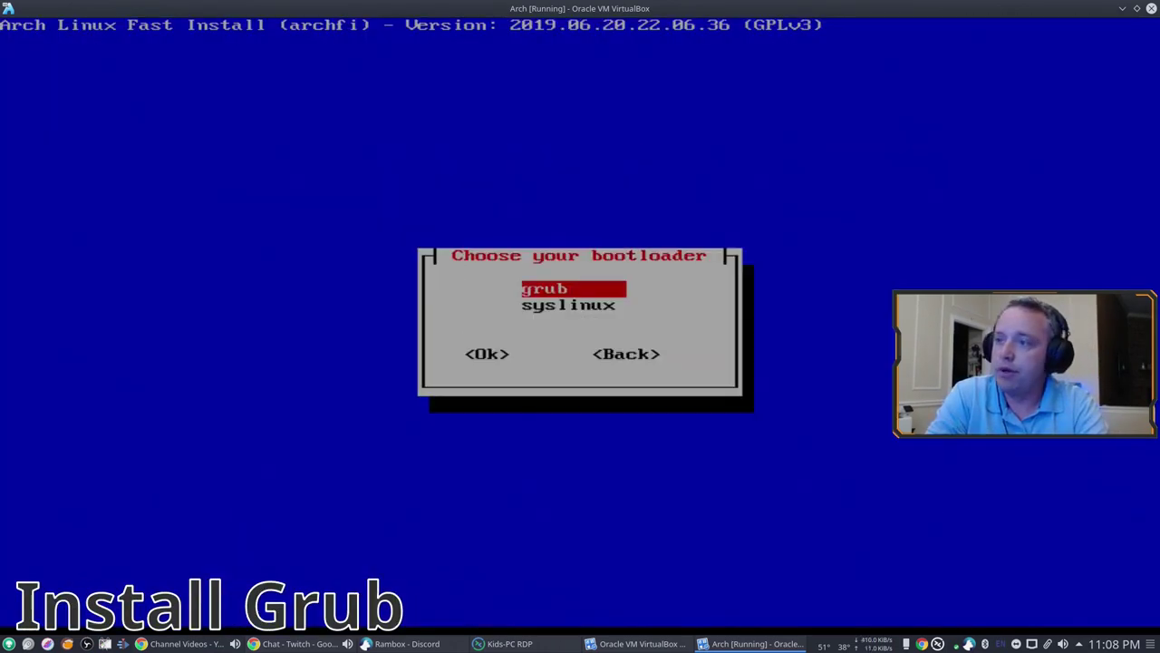
pyautogui.press('Return')
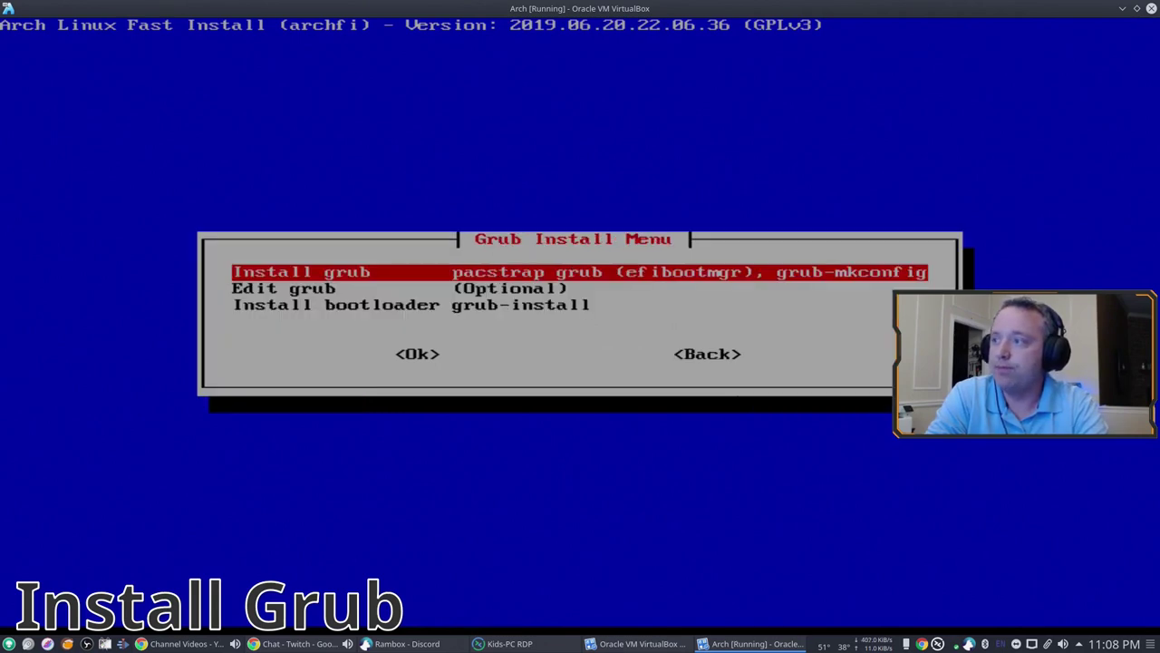
pyautogui.press('Return')
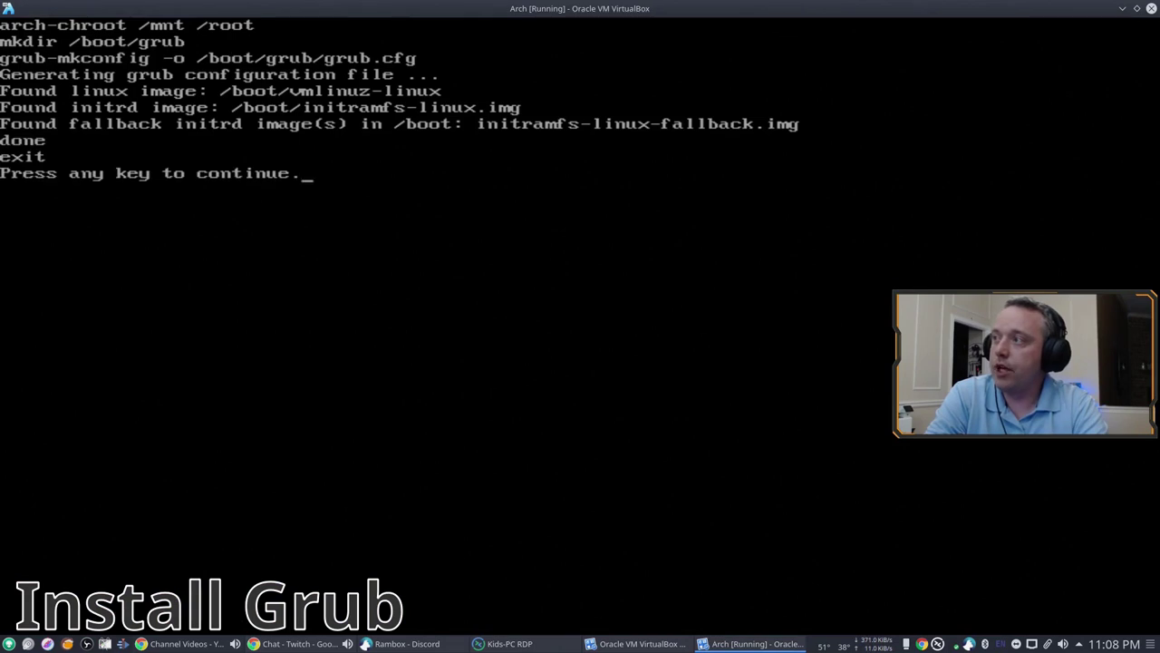
pyautogui.press('Return')
pyautogui.press('Return')
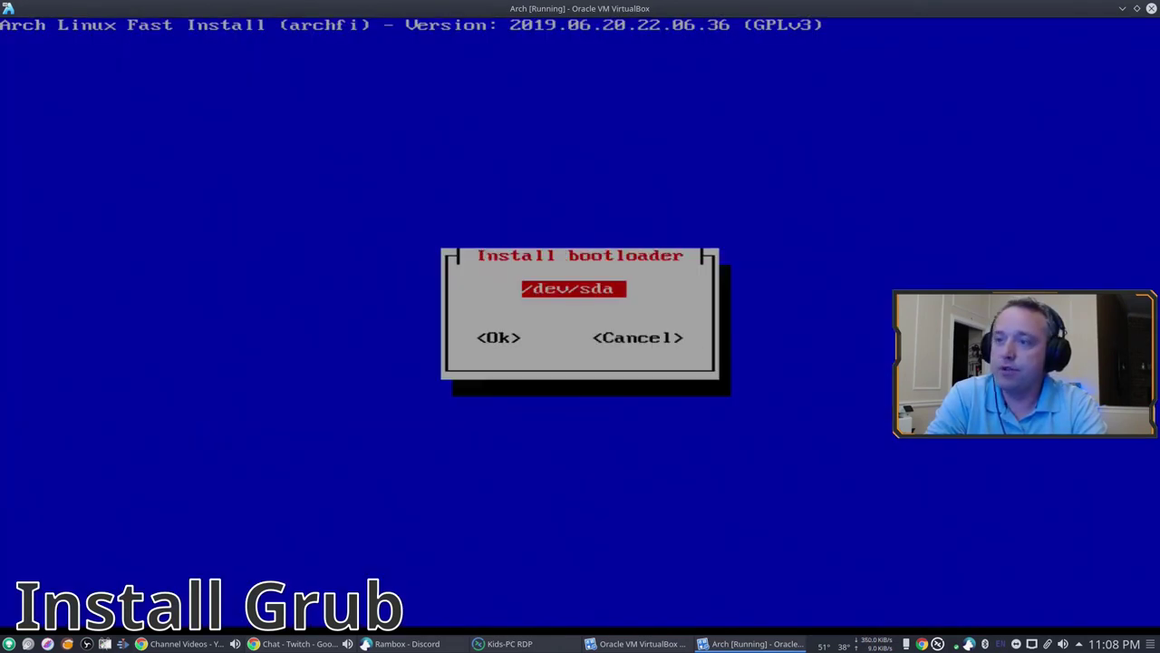
pyautogui.press('Return')
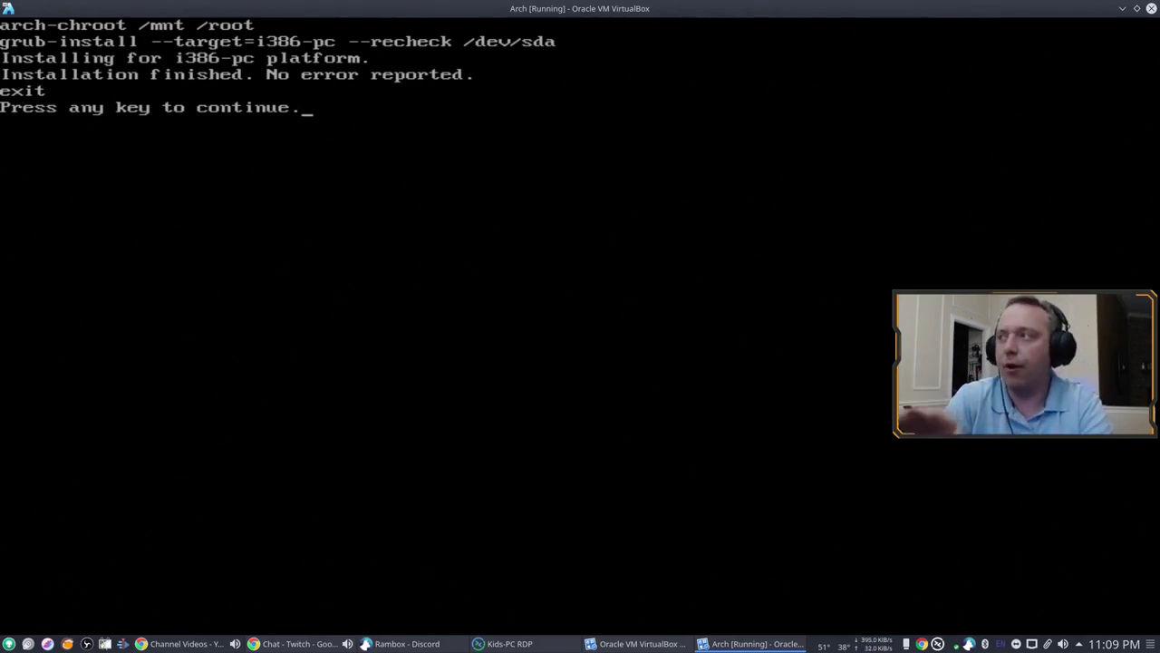
pyautogui.press('Return')
# Step: Return to the install menu and enable dhcpcd
pyautogui.press('Tab')
pyautogui.press('Tab')
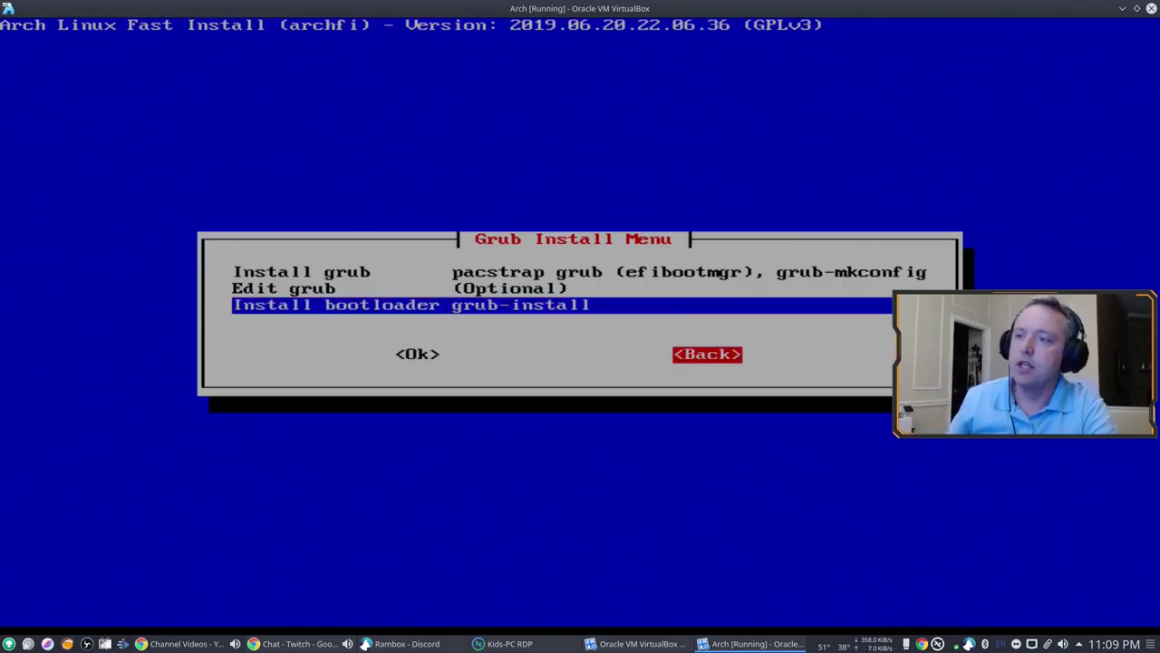
pyautogui.press('Return')
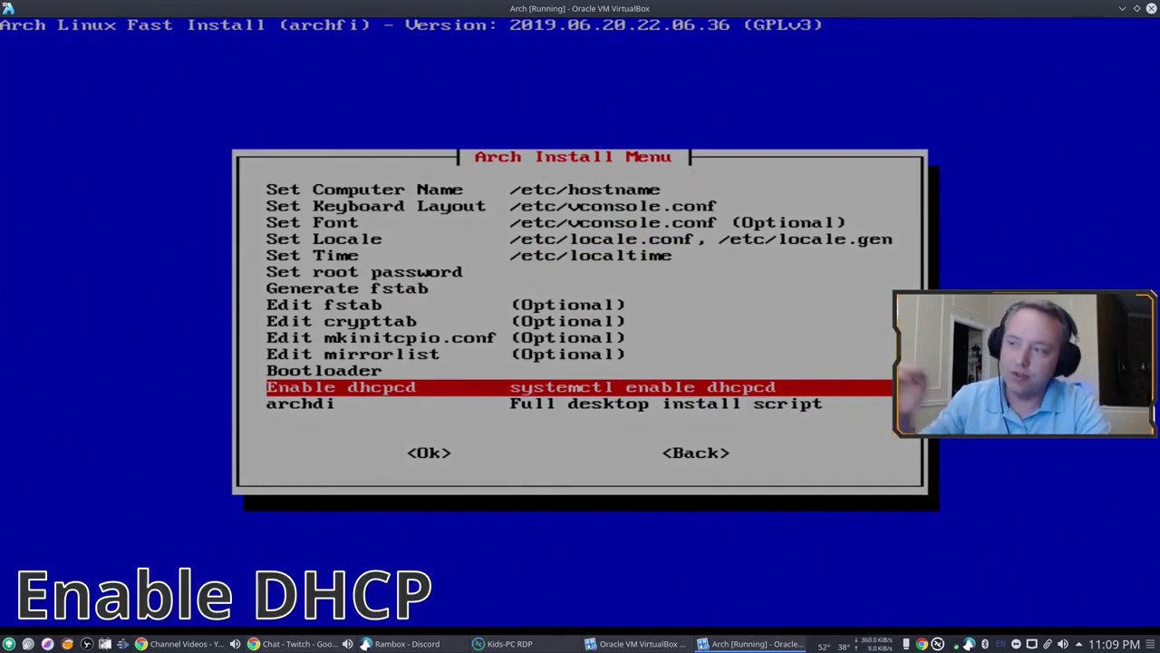
pyautogui.press('Return')
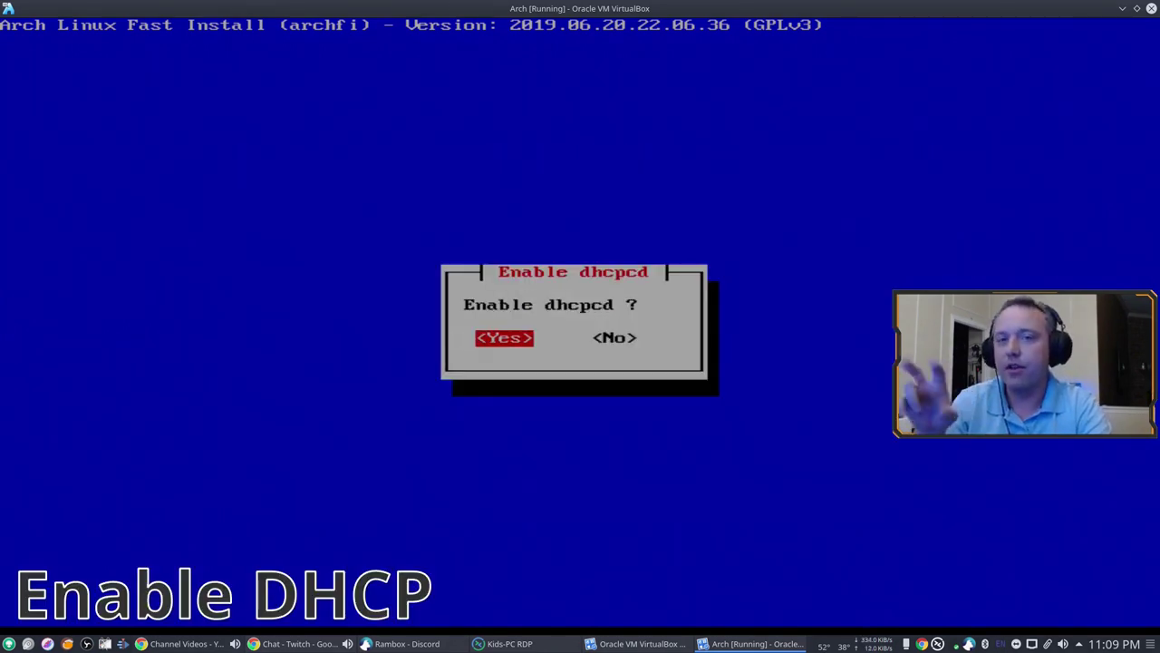
pyautogui.press('Return')
pyautogui.press('Return')
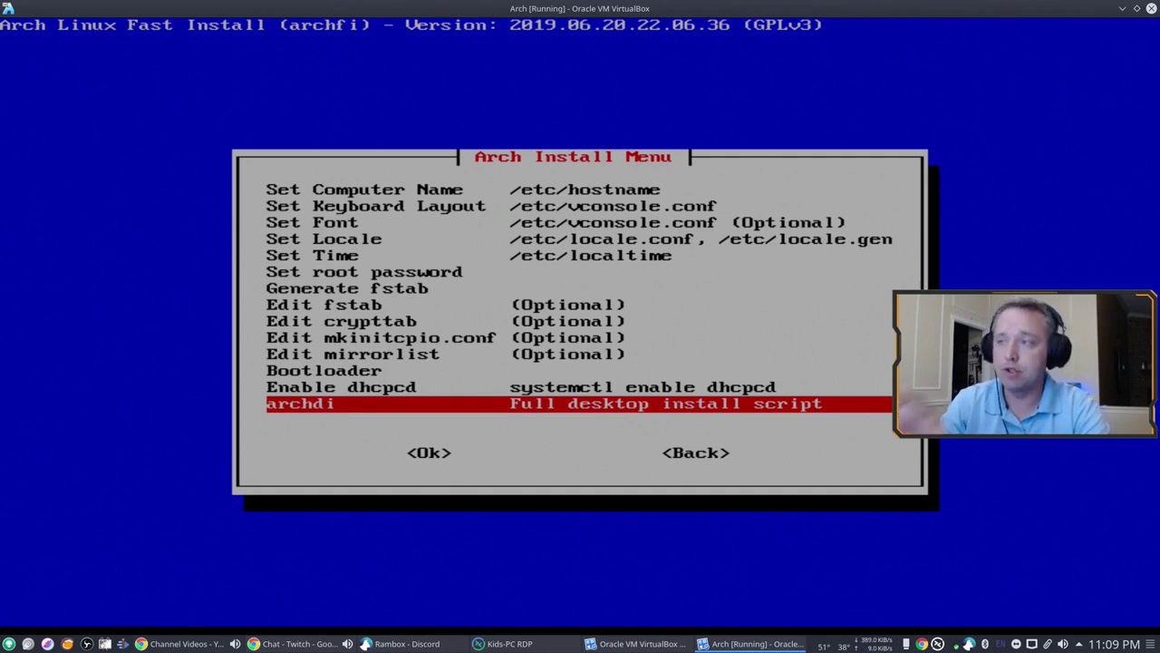
# Step: Install wget and libnewt, fetch and run archdi from sourceforge, and install pacman-contrib
pyautogui.press('Return')
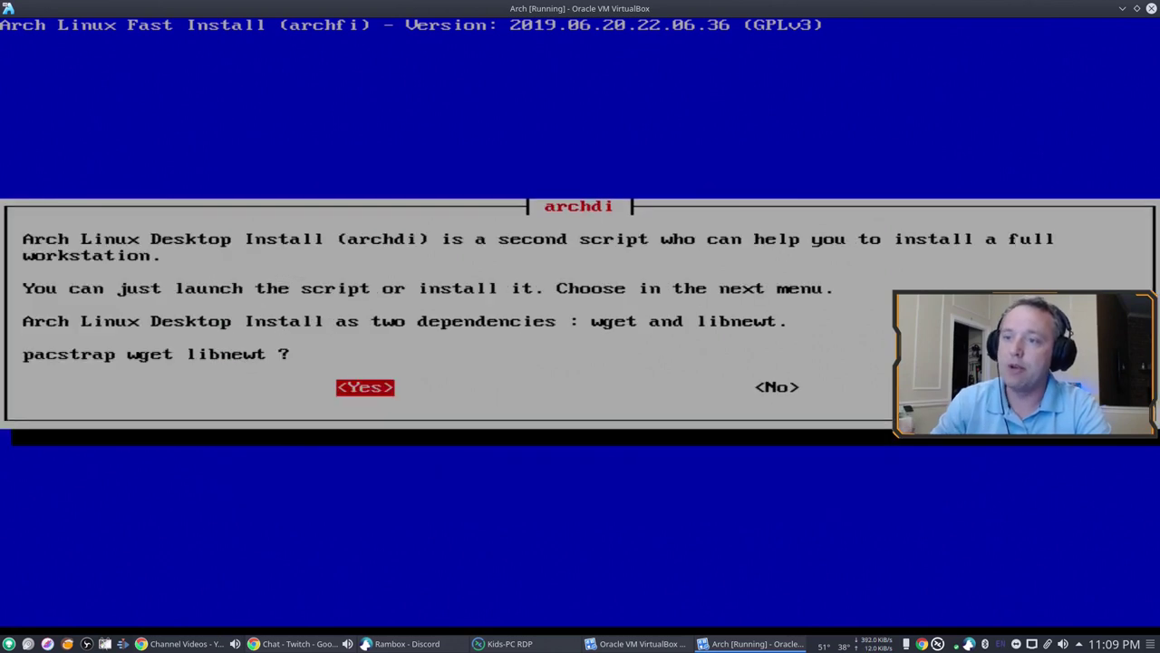
pyautogui.press('Return')
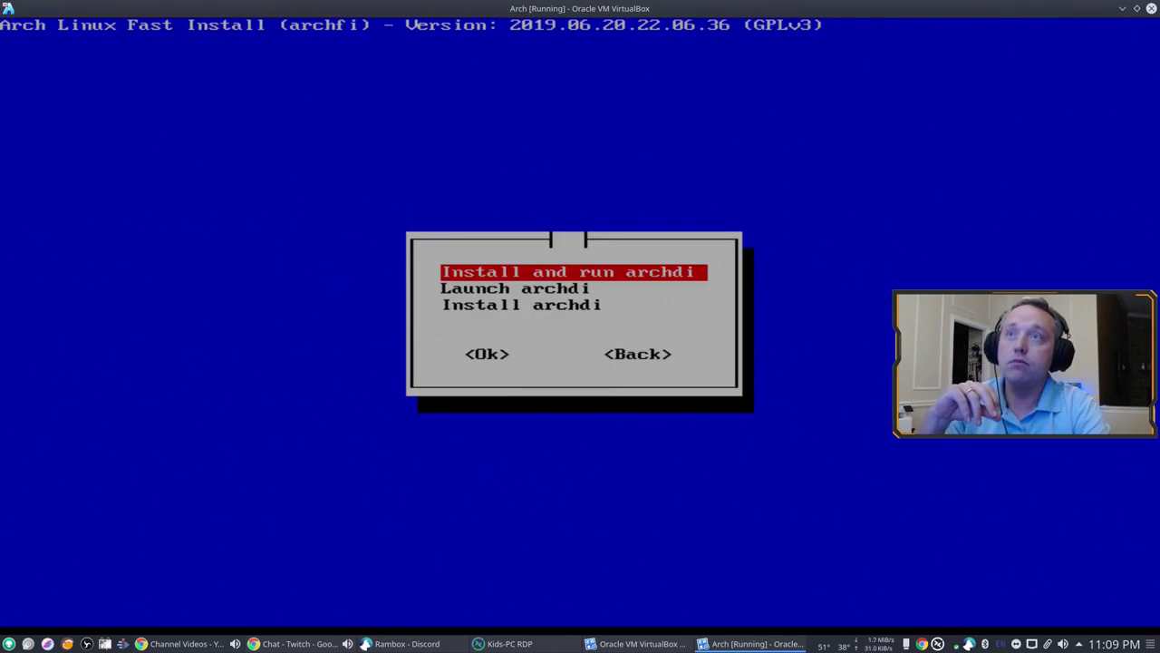
pyautogui.press('Return')
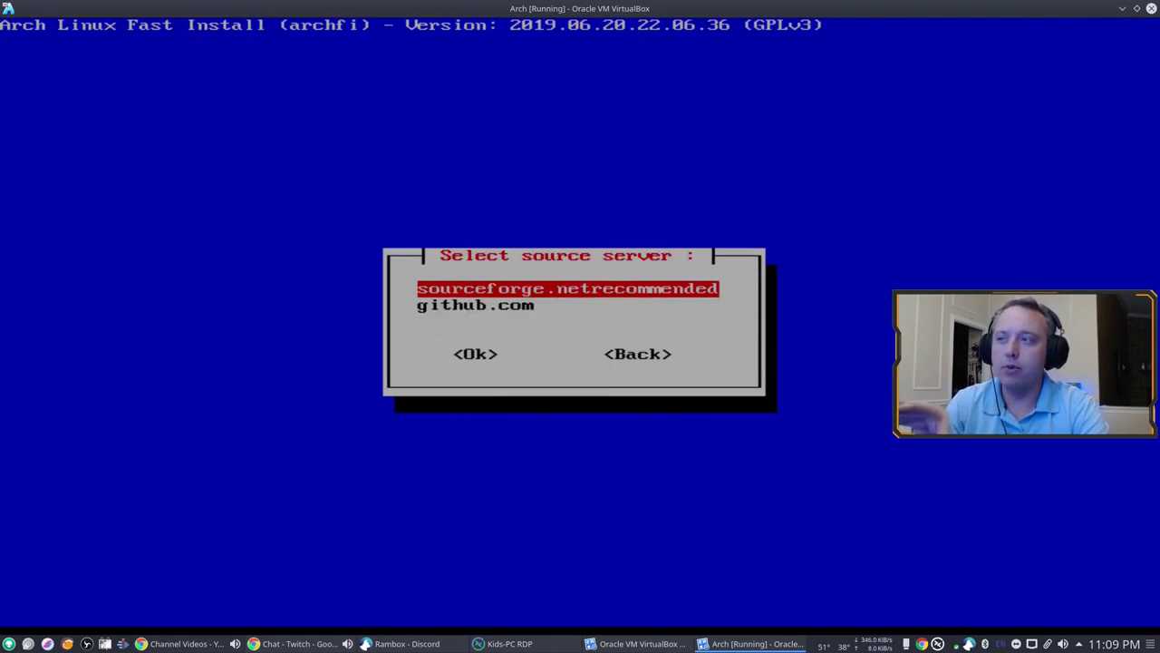
pyautogui.press('Return')
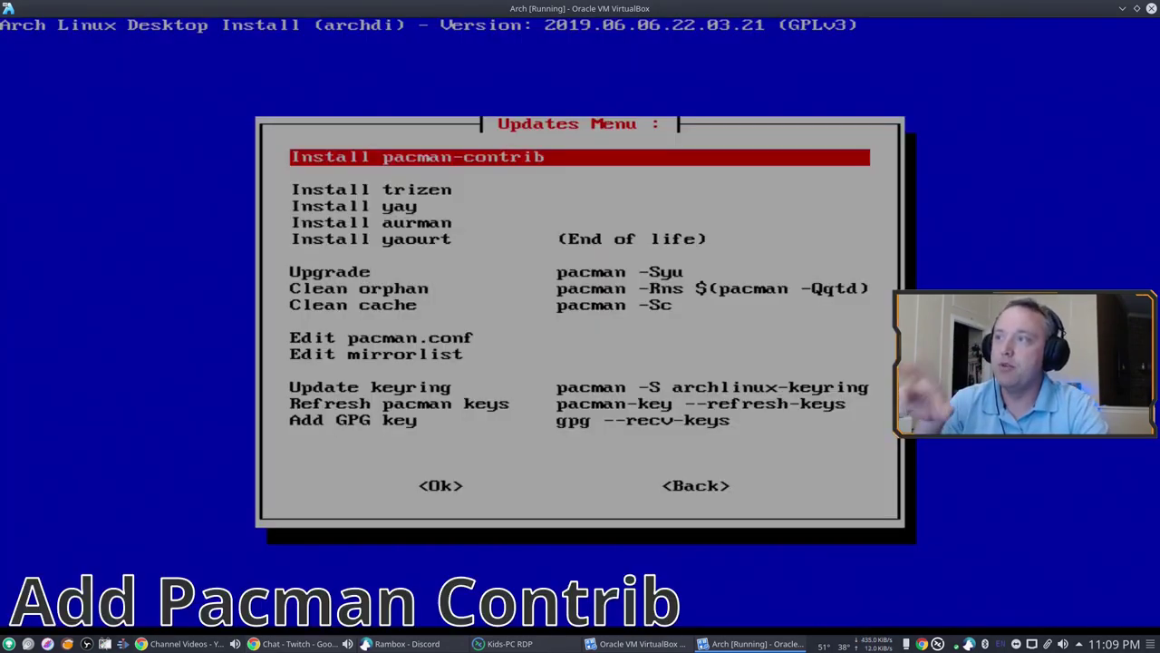
pyautogui.press('Return')
pyautogui.press('Return')
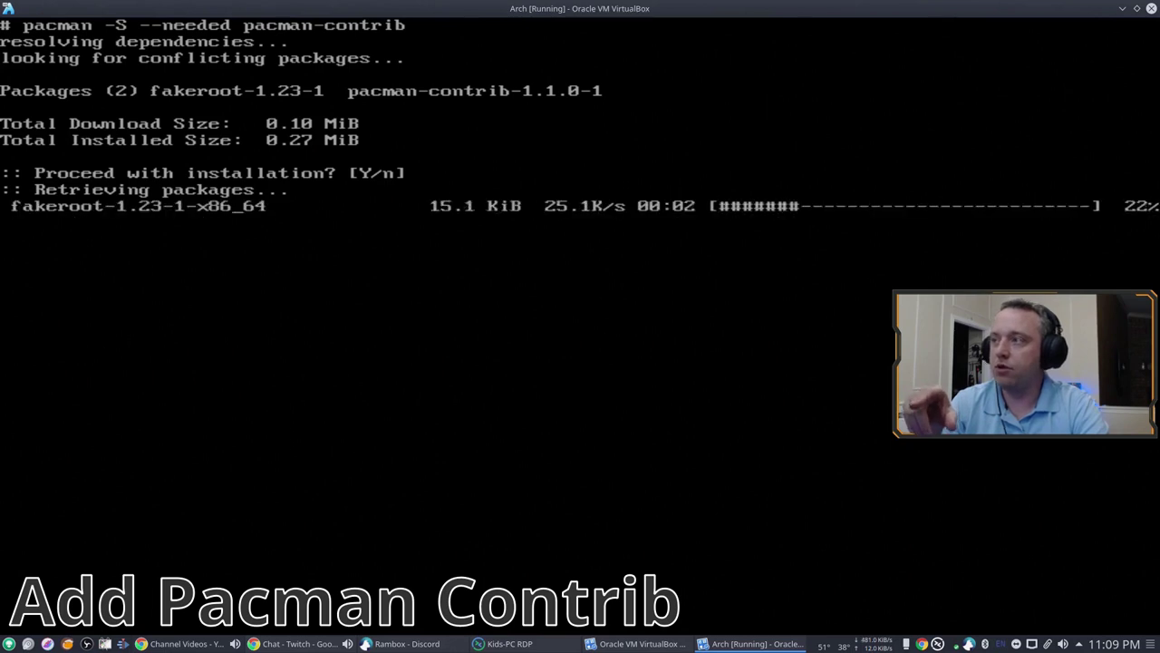
pyautogui.press('Return')
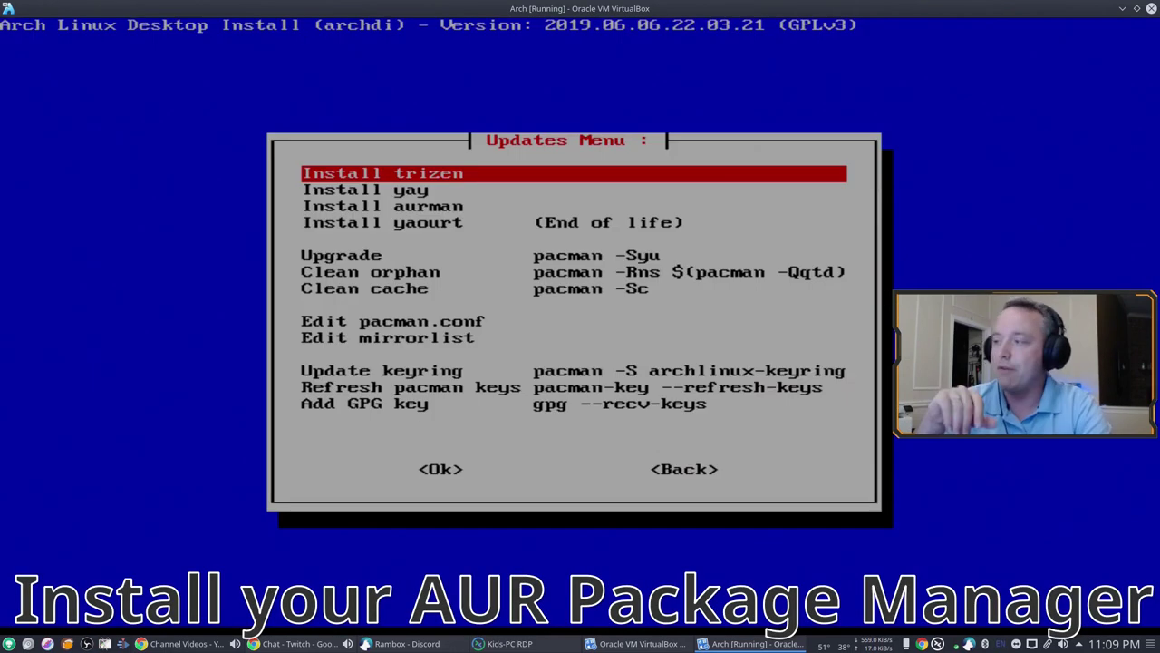
# Step: Install the yay AUR helper from archdi's Updates Menu, accepting the pacman prompts
pyautogui.press('Down')
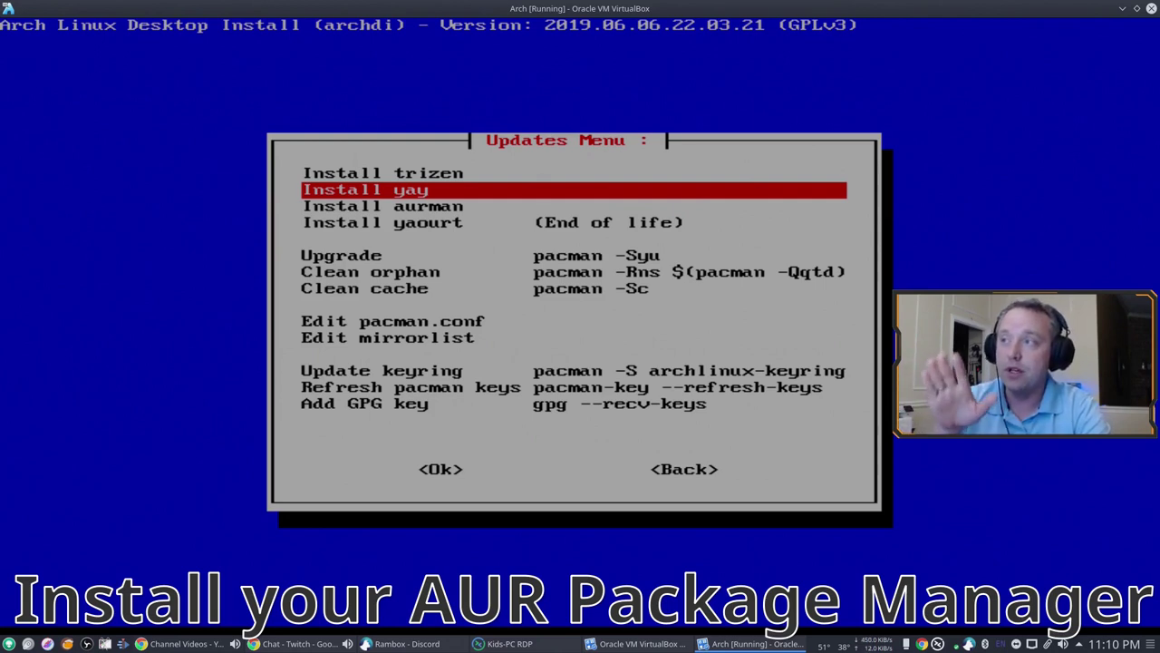
pyautogui.press('Up')
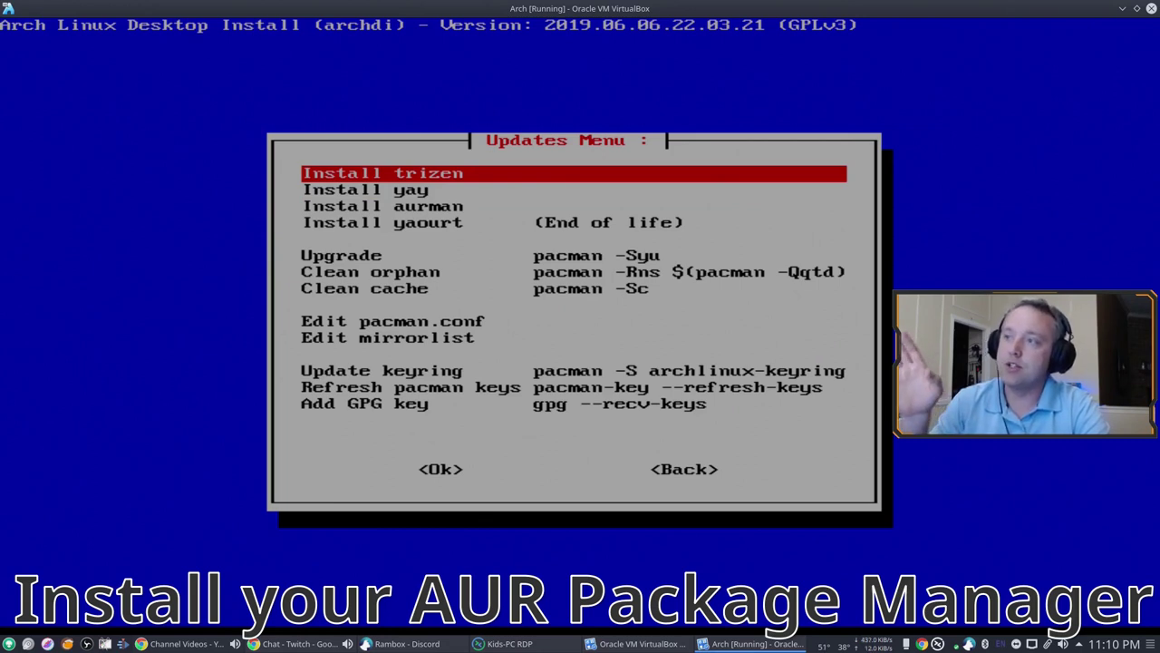
pyautogui.press('Down')
pyautogui.press('Down')
pyautogui.press('Down')
pyautogui.press('Down')
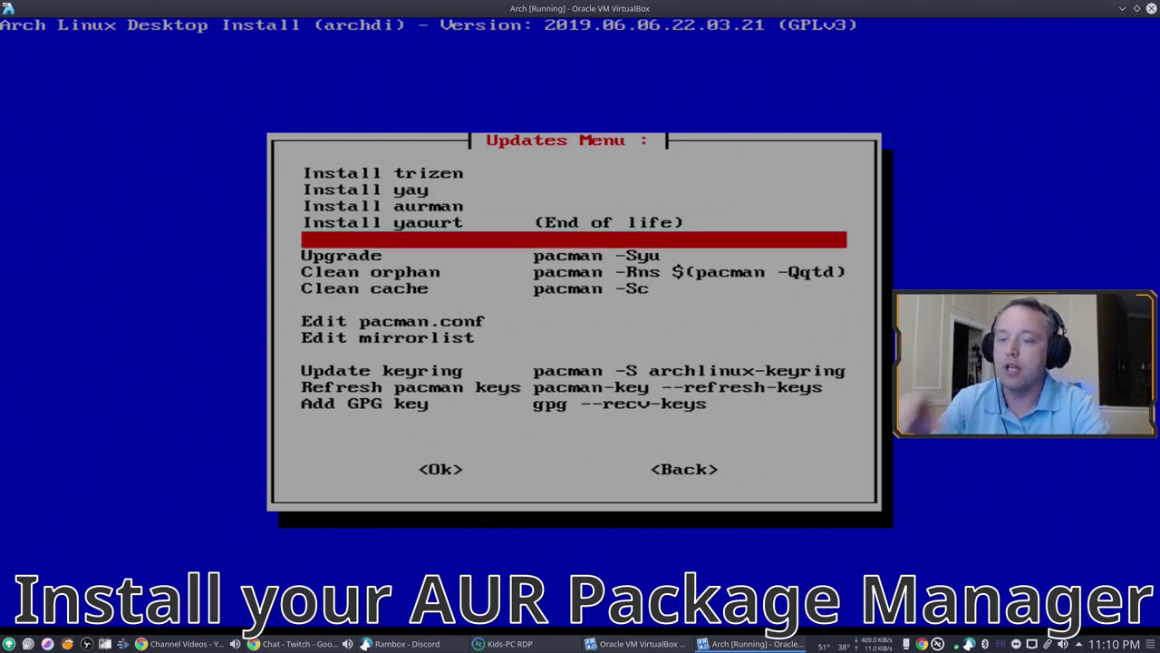
pyautogui.press('Up')
pyautogui.press('Up')
pyautogui.press('Up')
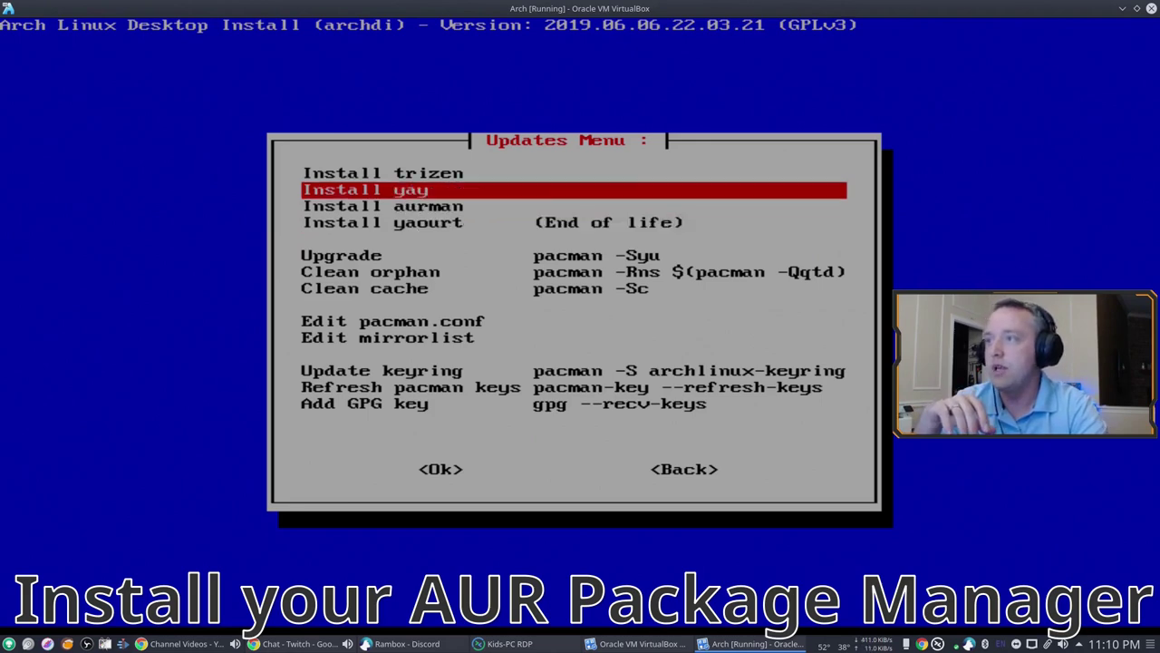
pyautogui.press('Return')
pyautogui.press('Return')
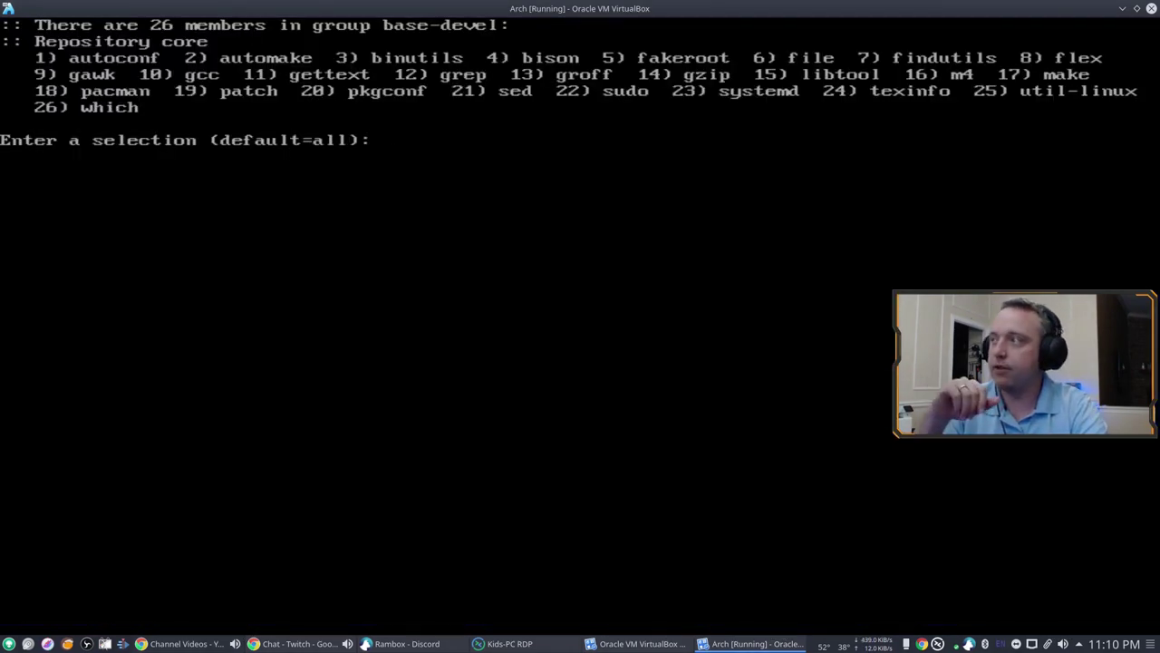
pyautogui.press('Return')
pyautogui.press('Return')
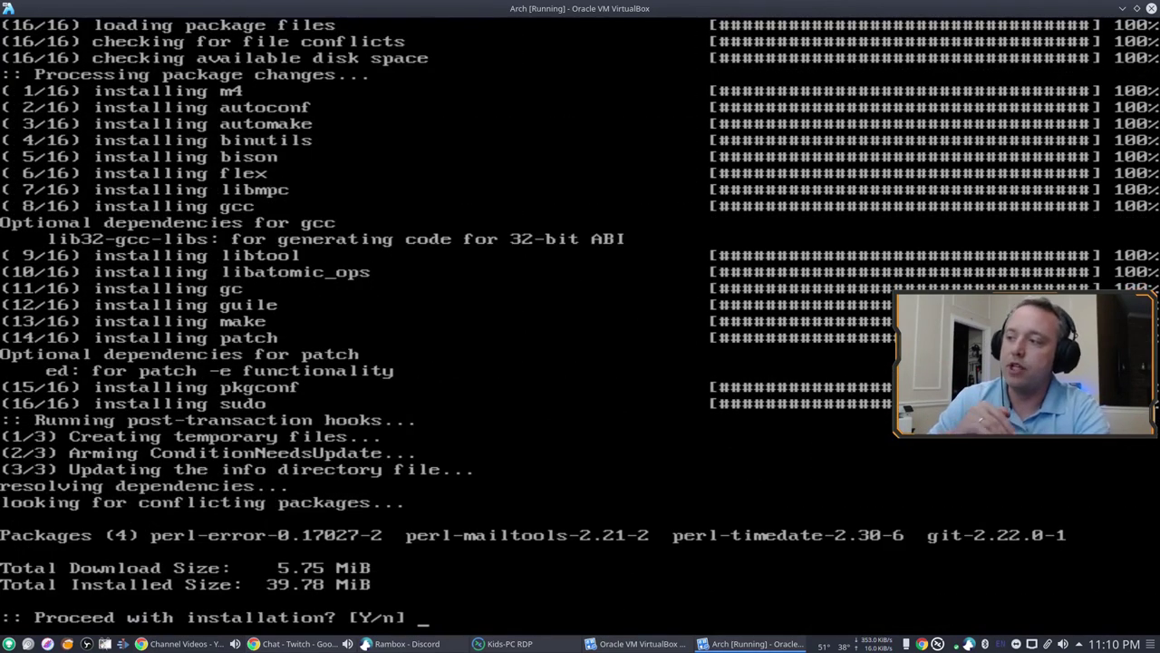
pyautogui.press('Return')
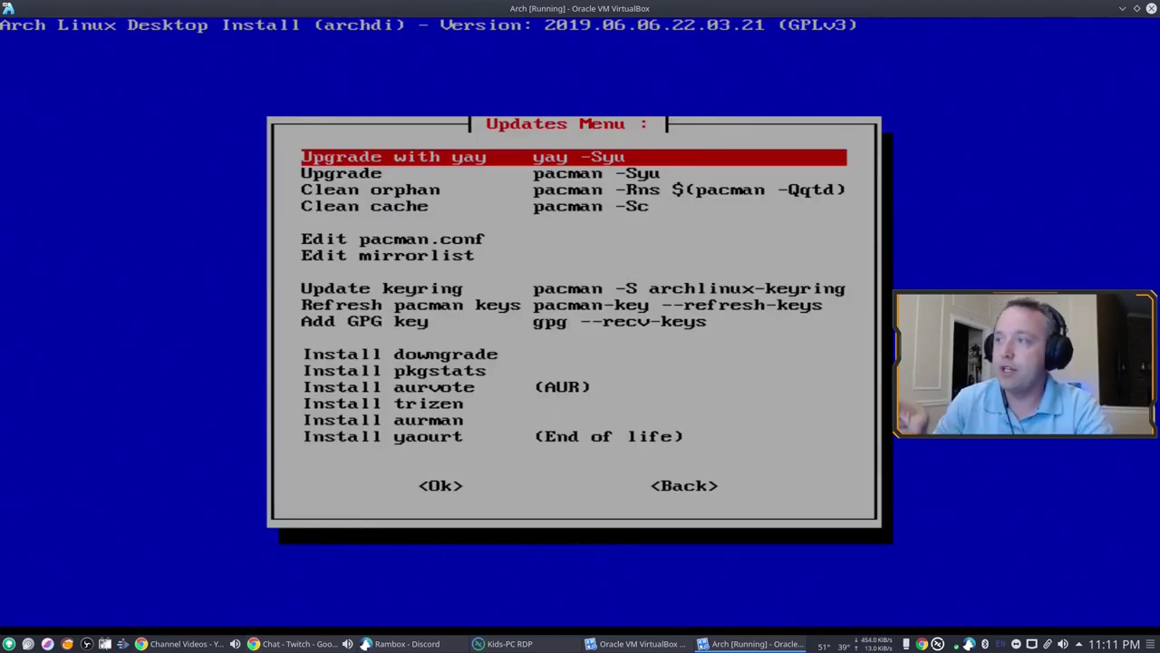
# Step: Leave the Updates Menu for the archdi Main Menu and highlight Install
pyautogui.press('Down')
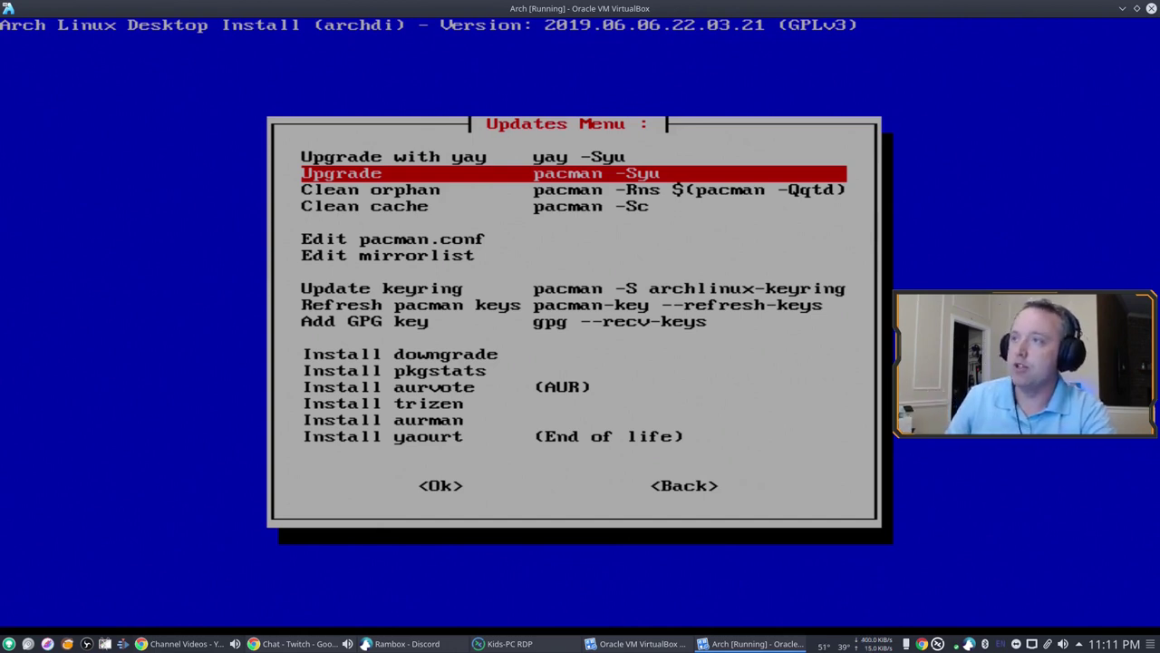
pyautogui.press('Tab')
pyautogui.press('Tab')
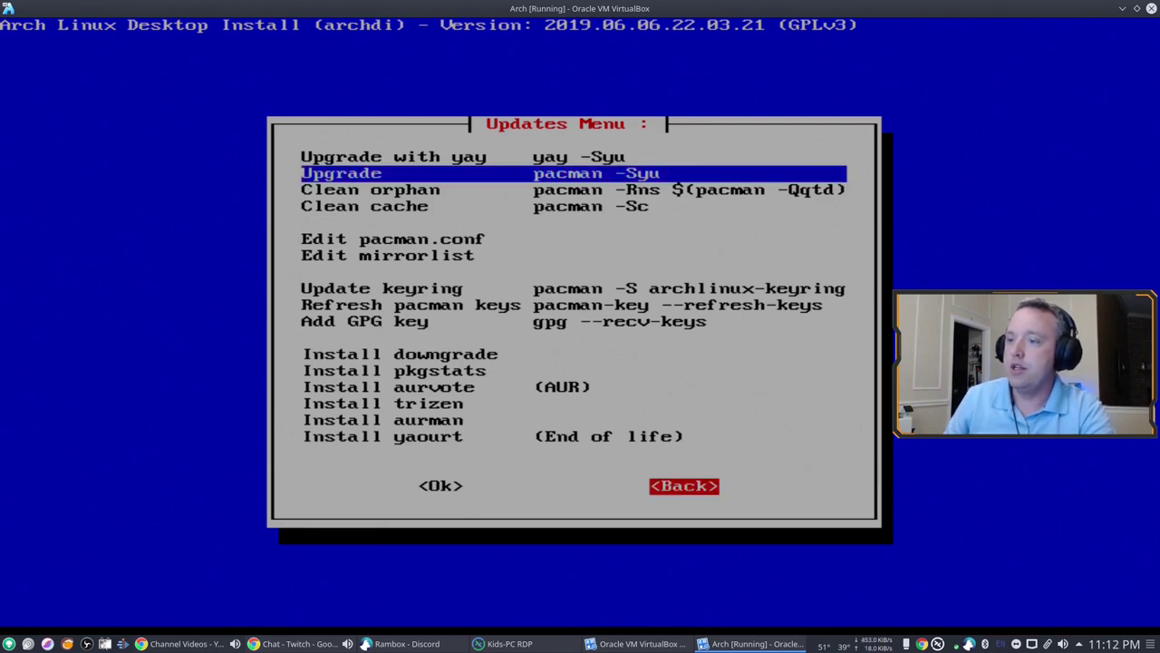
pyautogui.press('Return')
pyautogui.press('Down')
# Step: Install the preselected Console > Generic packages: bash-completion, lsof, dmidecode and dialog
pyautogui.press('Return')
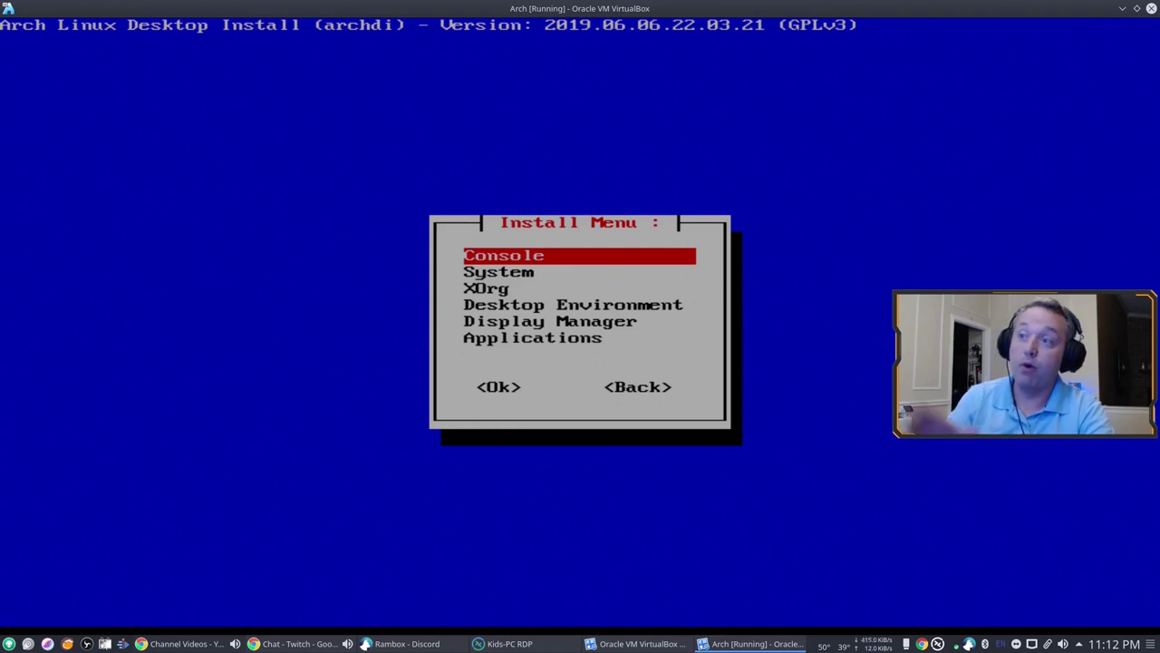
pyautogui.press('Return')
pyautogui.press('Return')
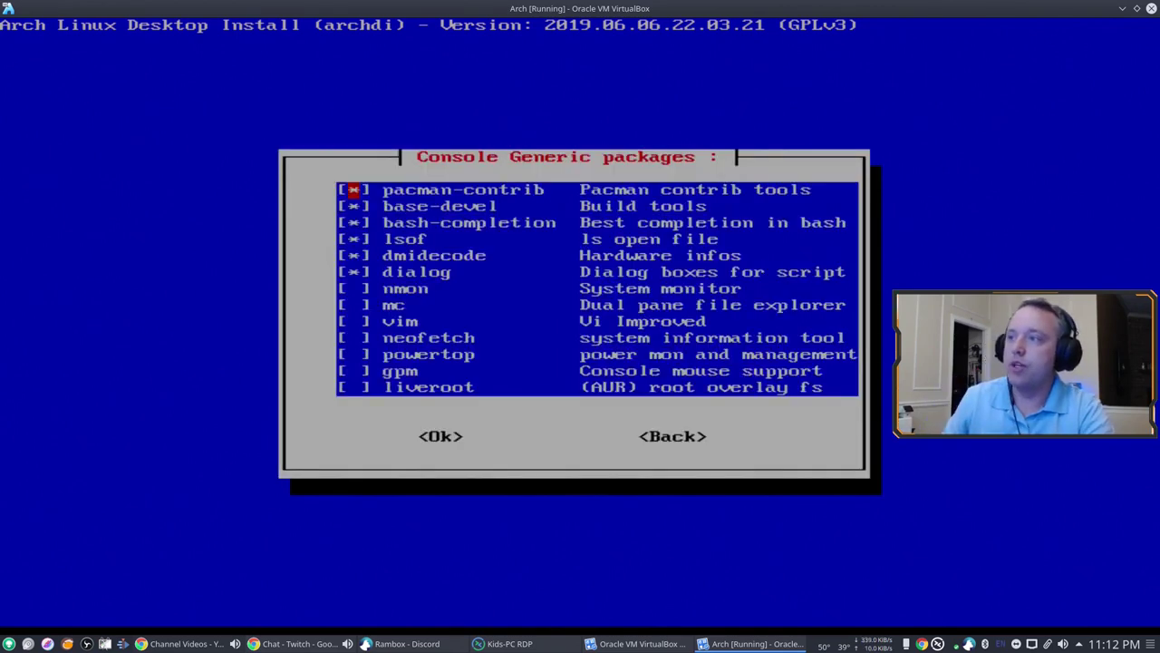
pyautogui.press('Tab')
pyautogui.press('Return')
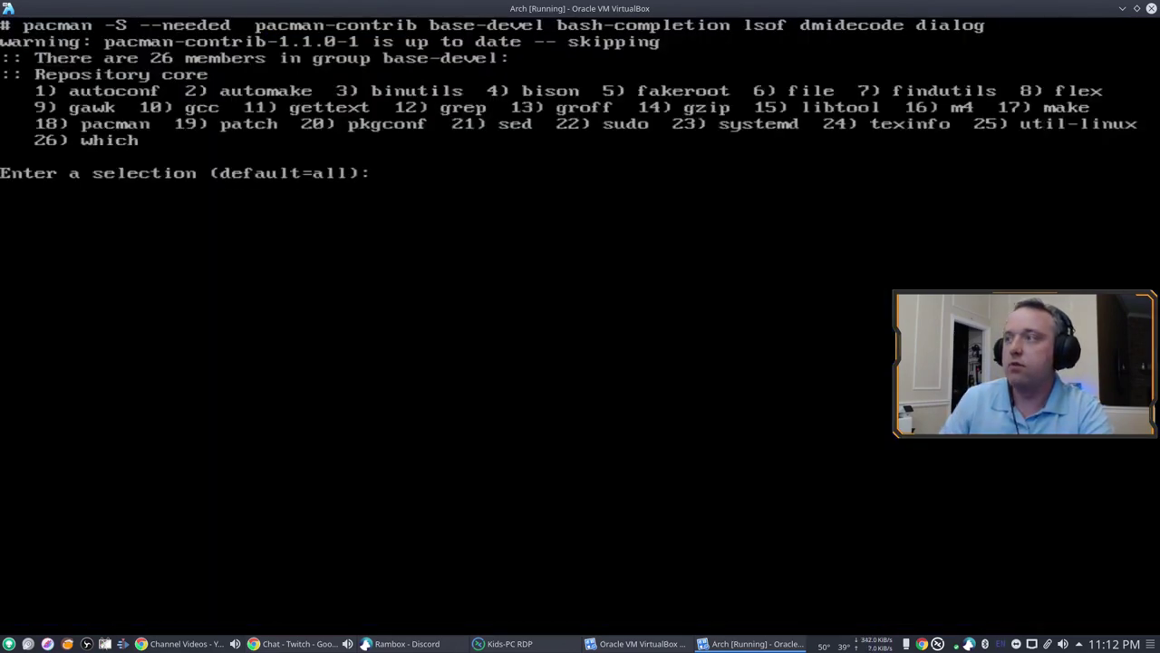
pyautogui.press('Return')
pyautogui.press('Return')
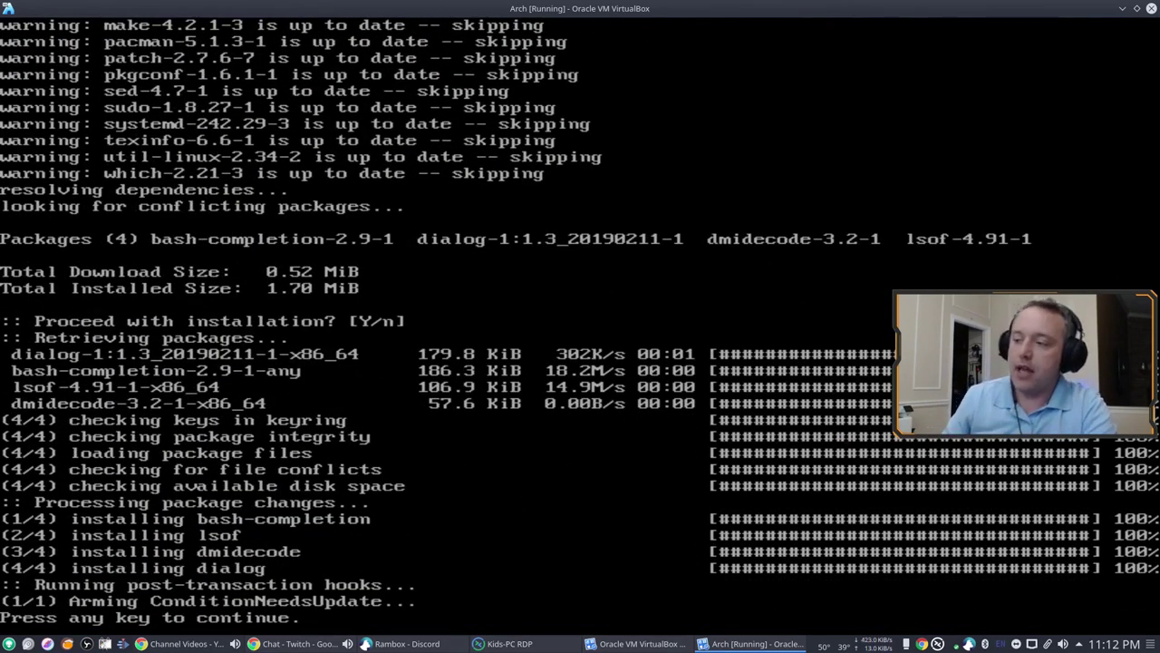
# Step: Install the preselected compression tools packages
pyautogui.press('Return')
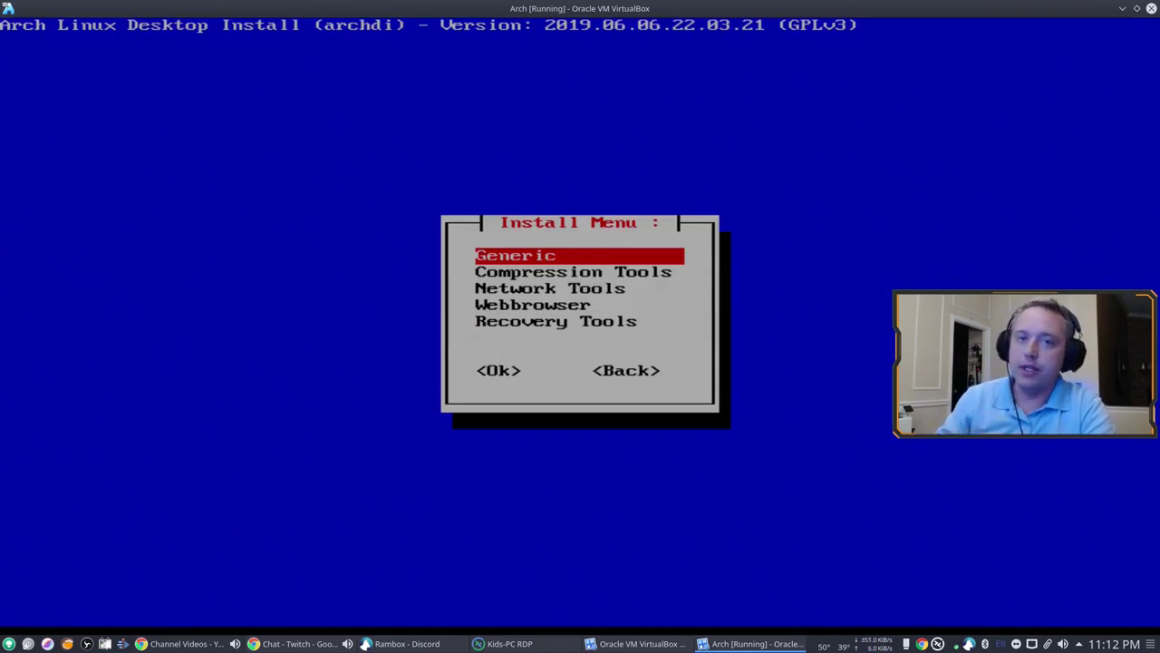
pyautogui.press('Down')
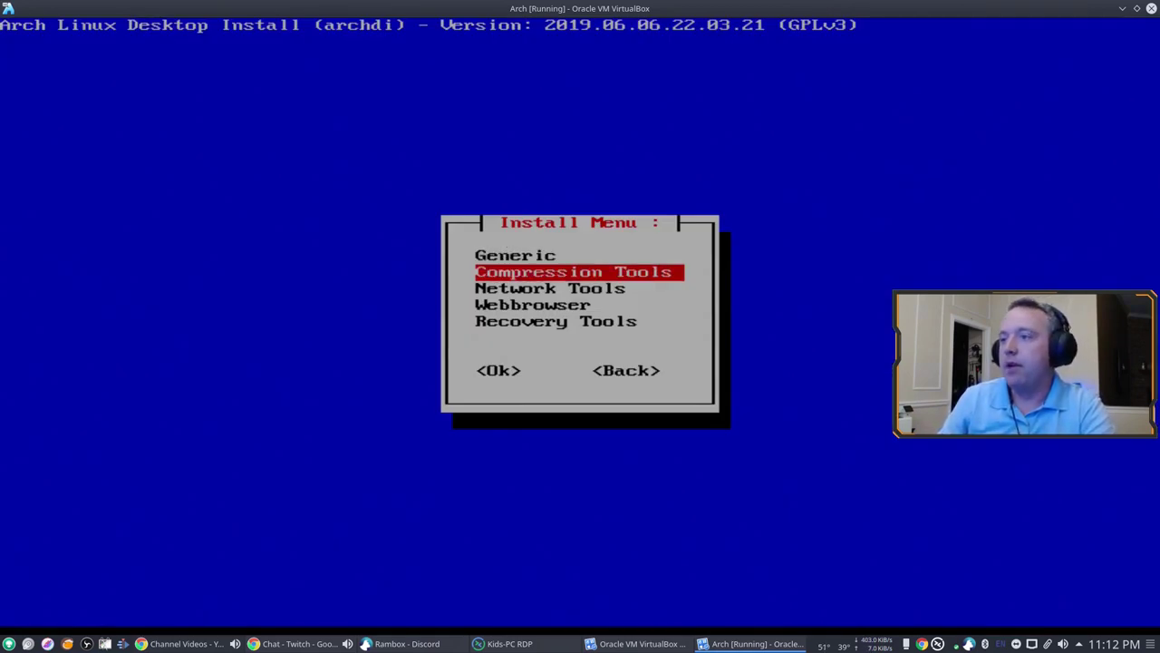
pyautogui.press('Return')
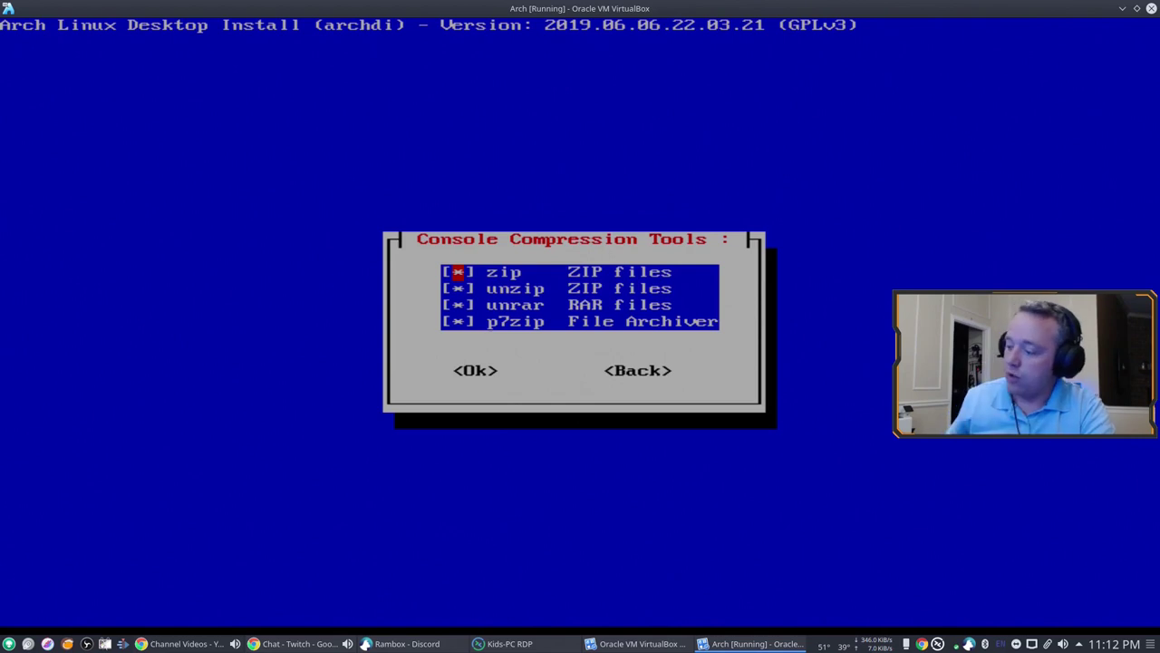
pyautogui.press('Tab')
pyautogui.press('Return')
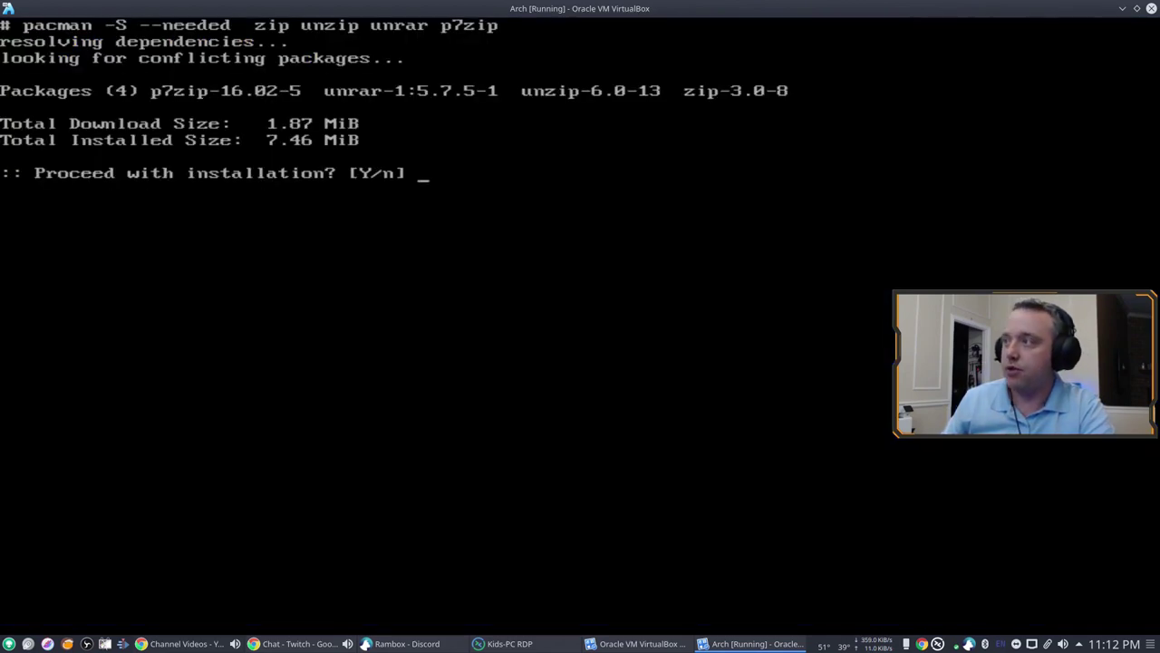
pyautogui.press('Return')
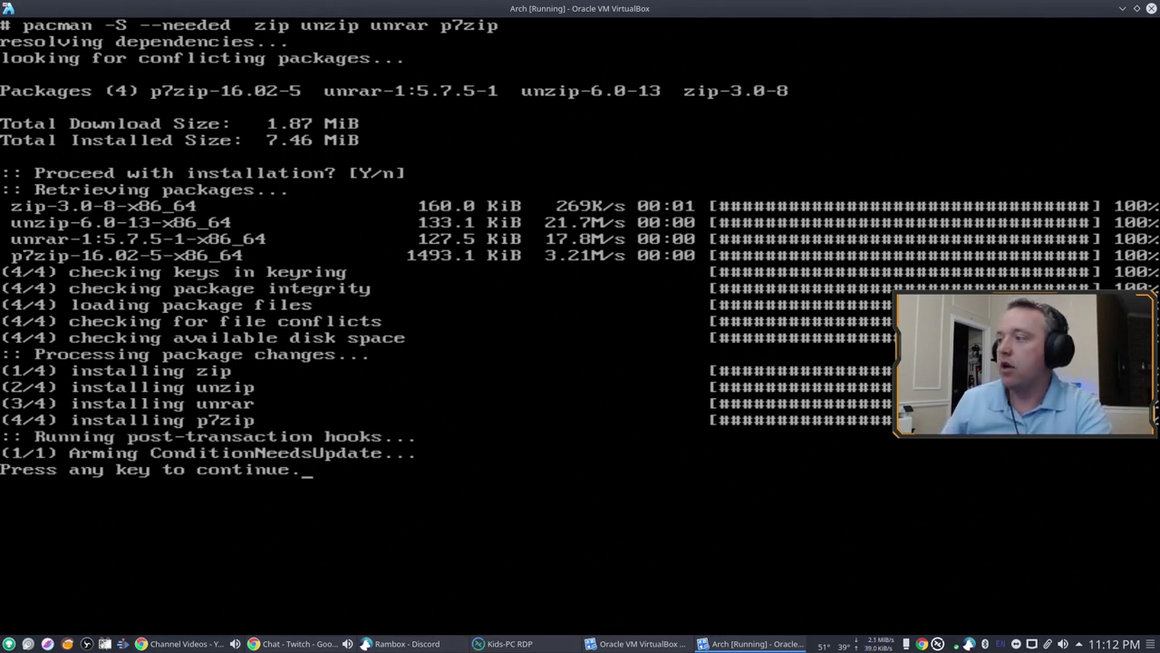
# Step: Install the default network tools packages
pyautogui.press('Return')
pyautogui.press('Down')
pyautogui.press('Return')
pyautogui.press('Tab')
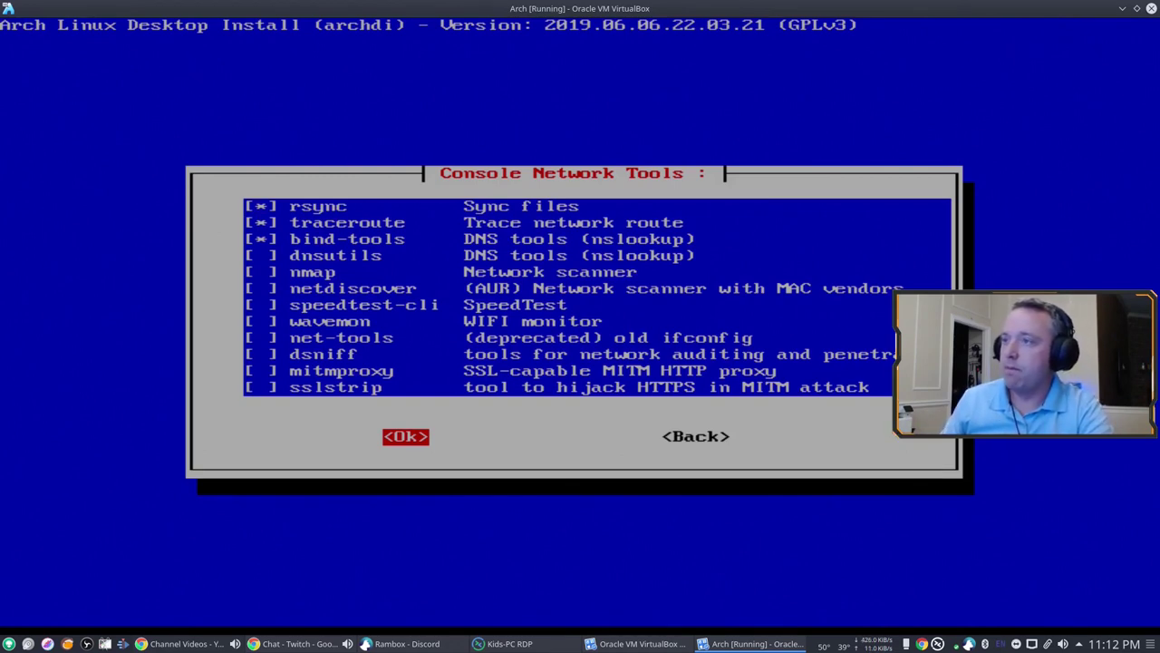
pyautogui.press('Return')
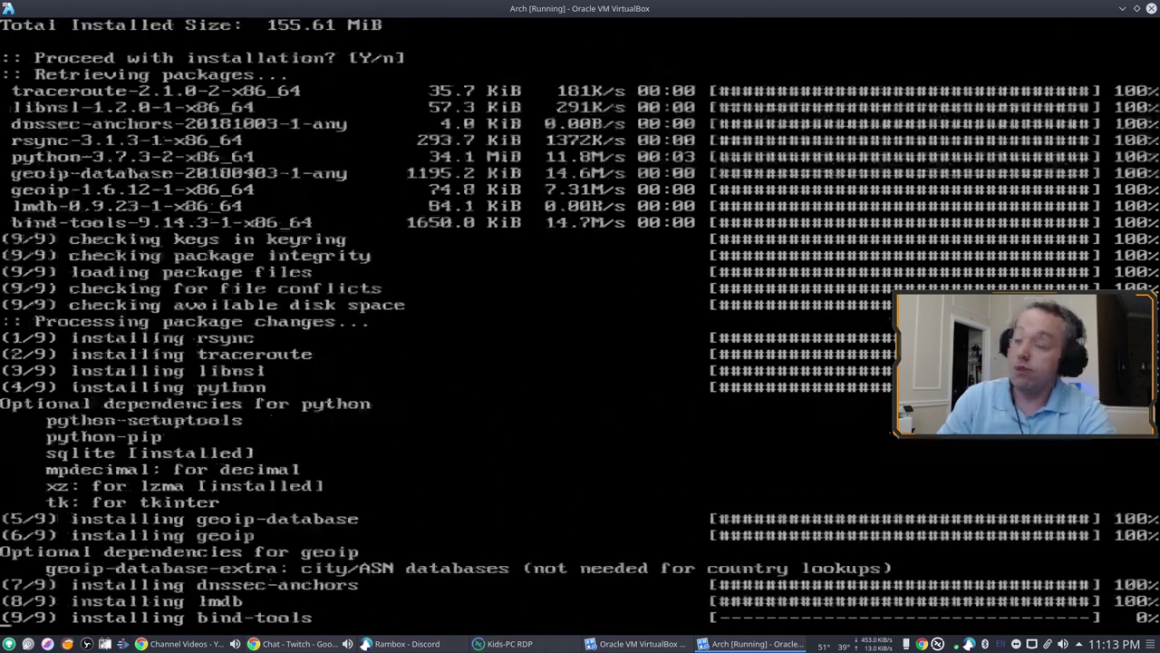
# Step: Skip the web browser and recovery tool lists and return to the main install menu
pyautogui.press('Return')
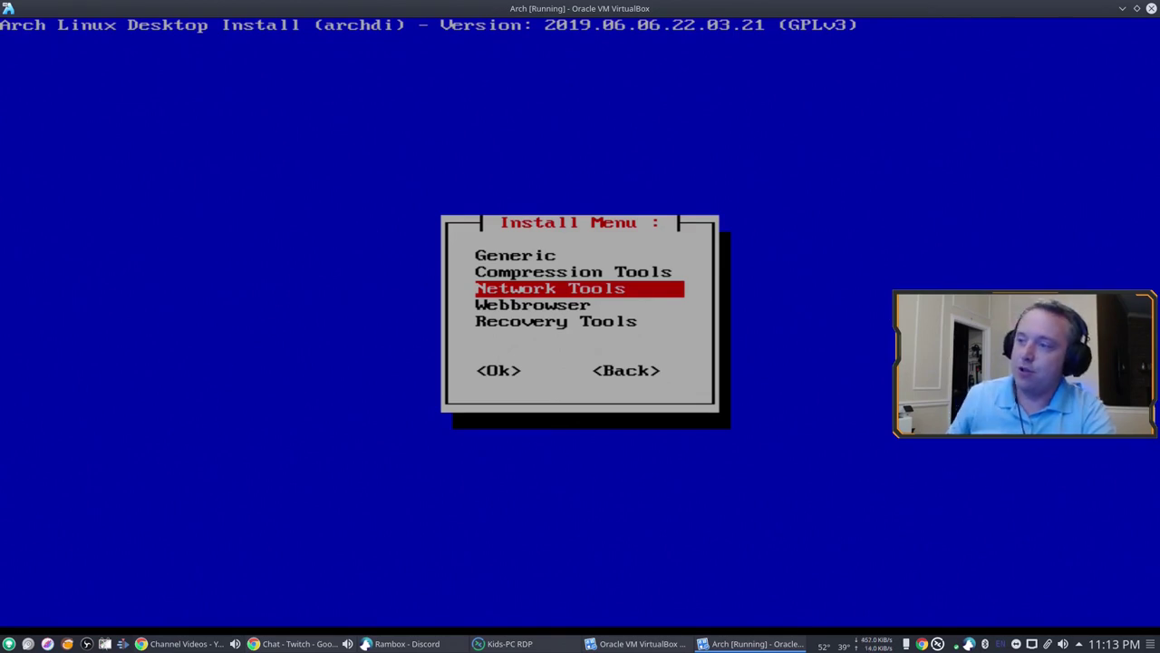
pyautogui.press('Down')
pyautogui.press('Down')
pyautogui.press('Tab')
pyautogui.press('Return')
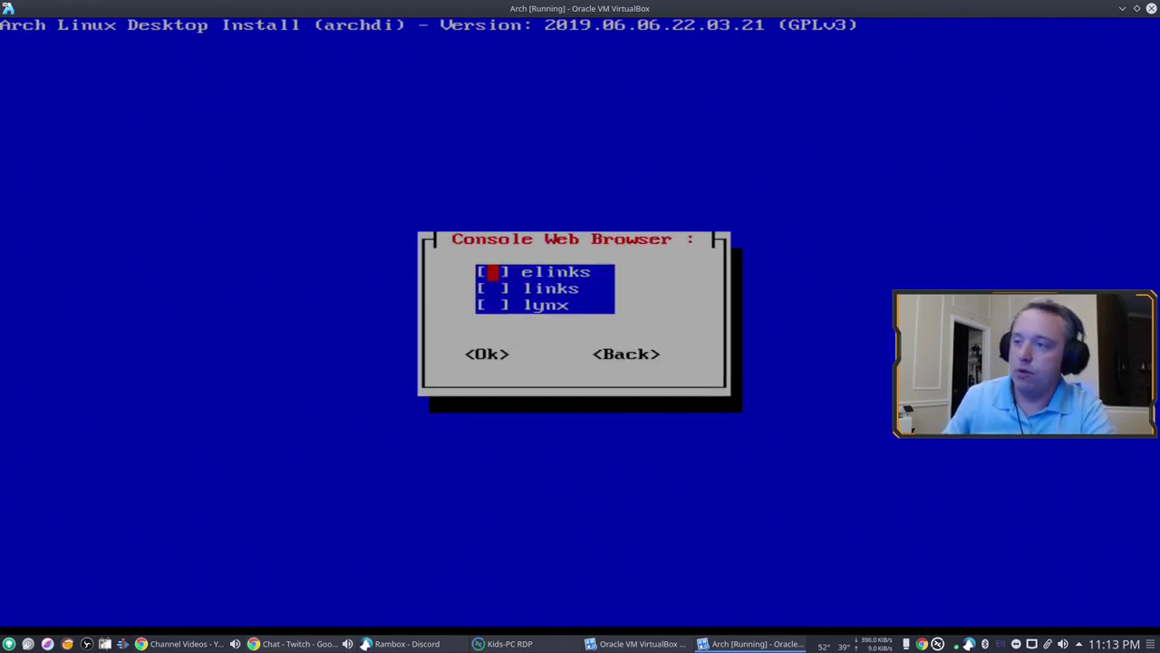
pyautogui.press('Tab')
pyautogui.press('Tab')
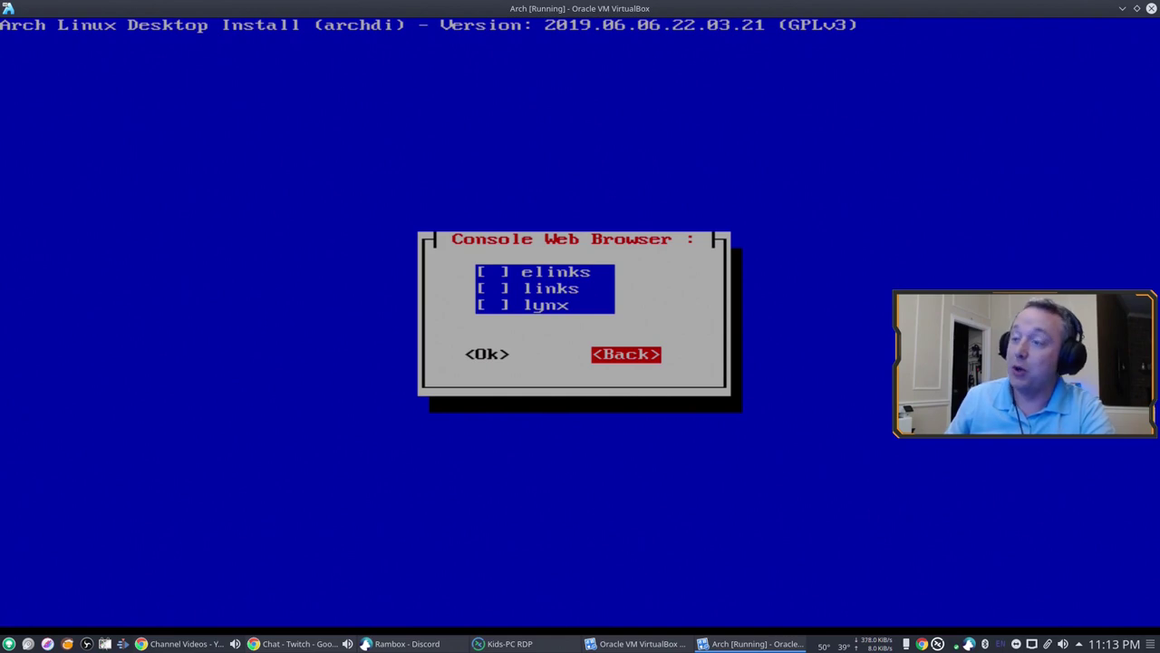
pyautogui.press('Return')
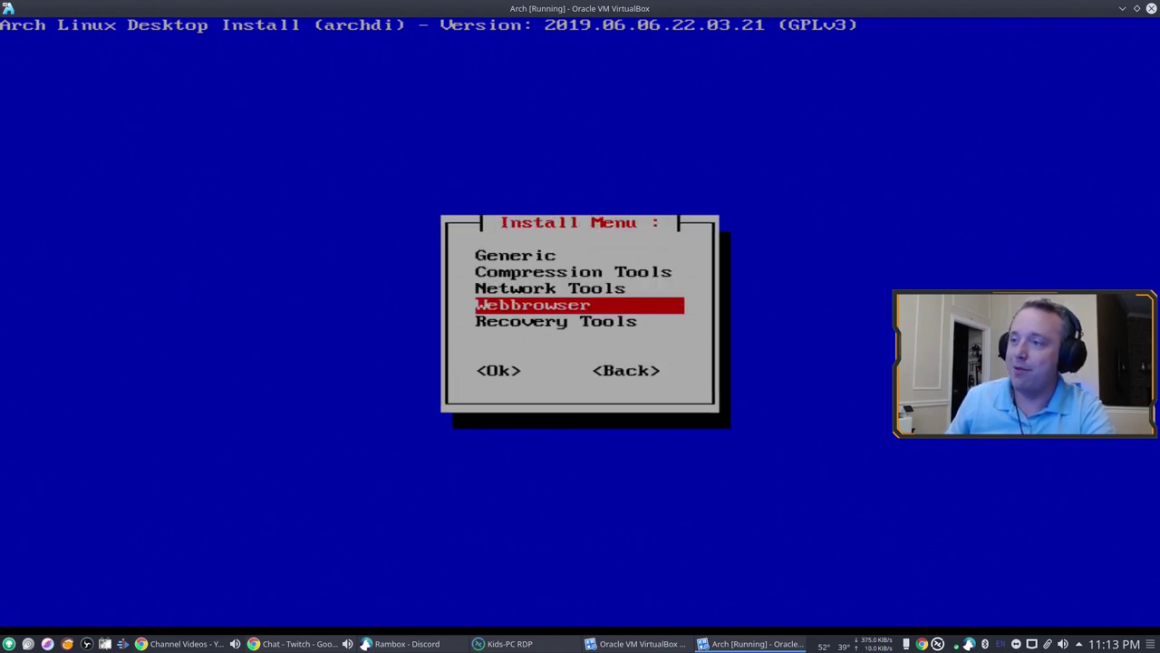
pyautogui.press('Down')
pyautogui.press('Return')
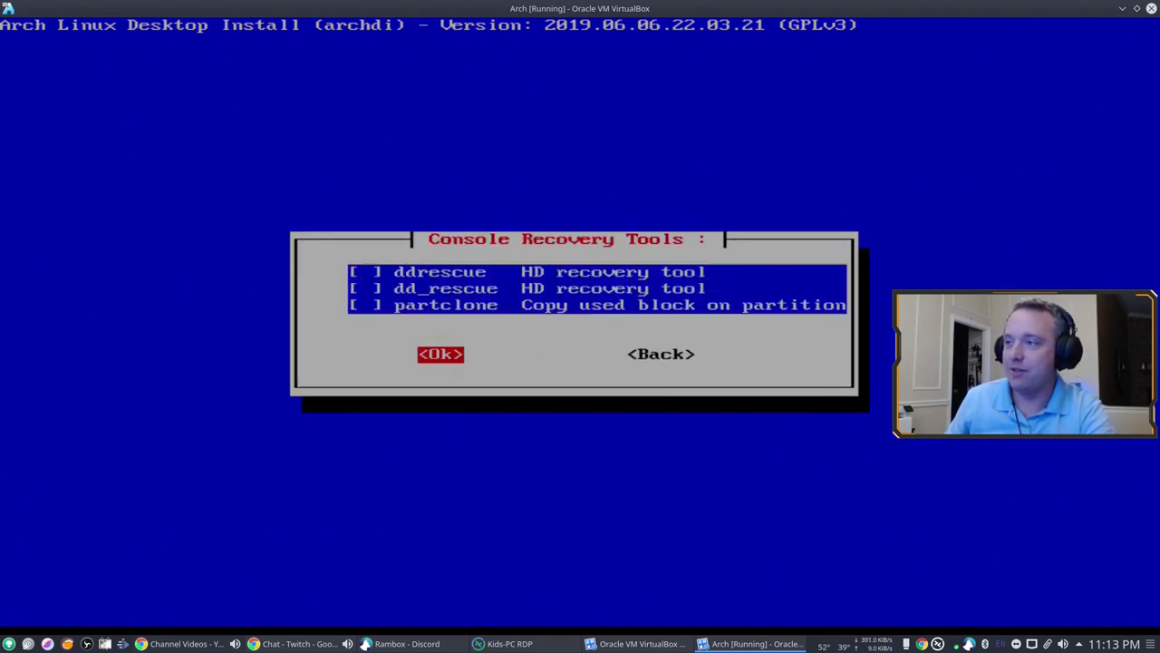
pyautogui.press('Tab')
pyautogui.press('Tab')
pyautogui.press('Return')
pyautogui.press('Tab')
pyautogui.press('Tab')
pyautogui.press('Return')
# Step: Look at the linux-lts kernel options, back out without installing any kernel, and select Services
pyautogui.press('Down')
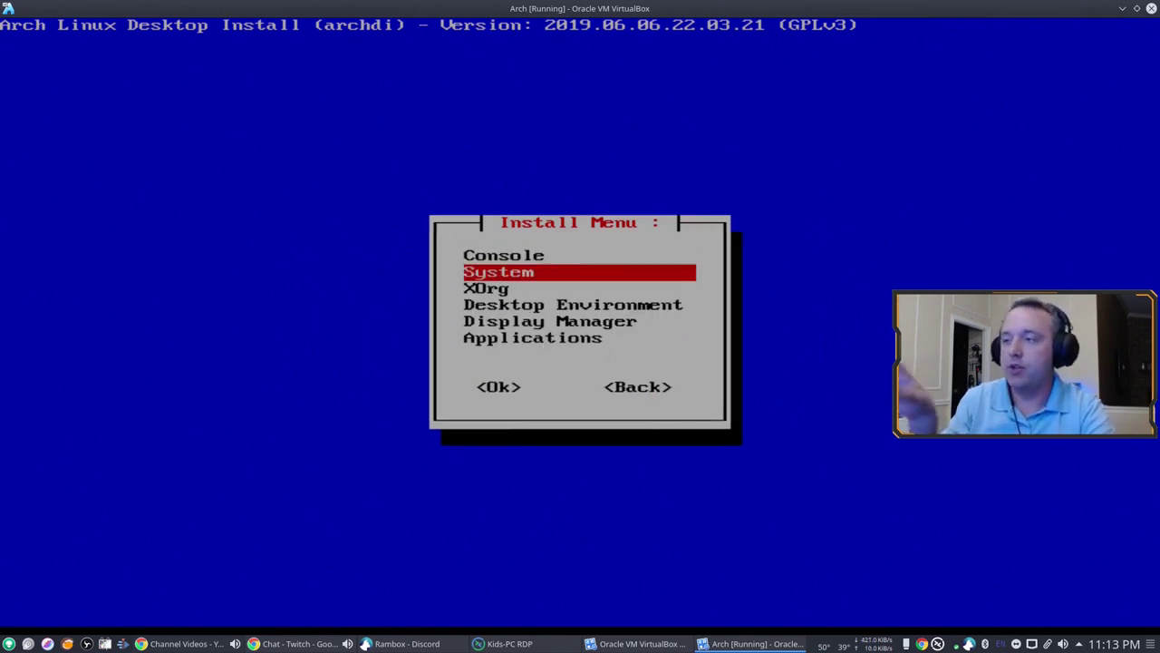
pyautogui.press('Return')
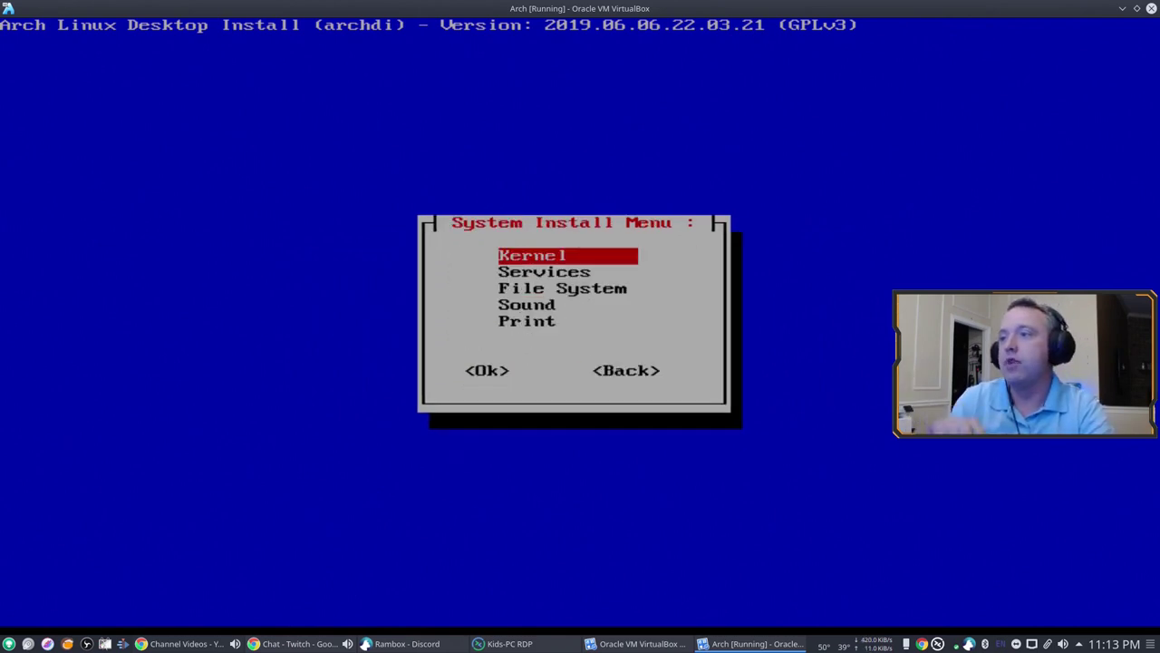
pyautogui.press('Return')
pyautogui.press('Down')
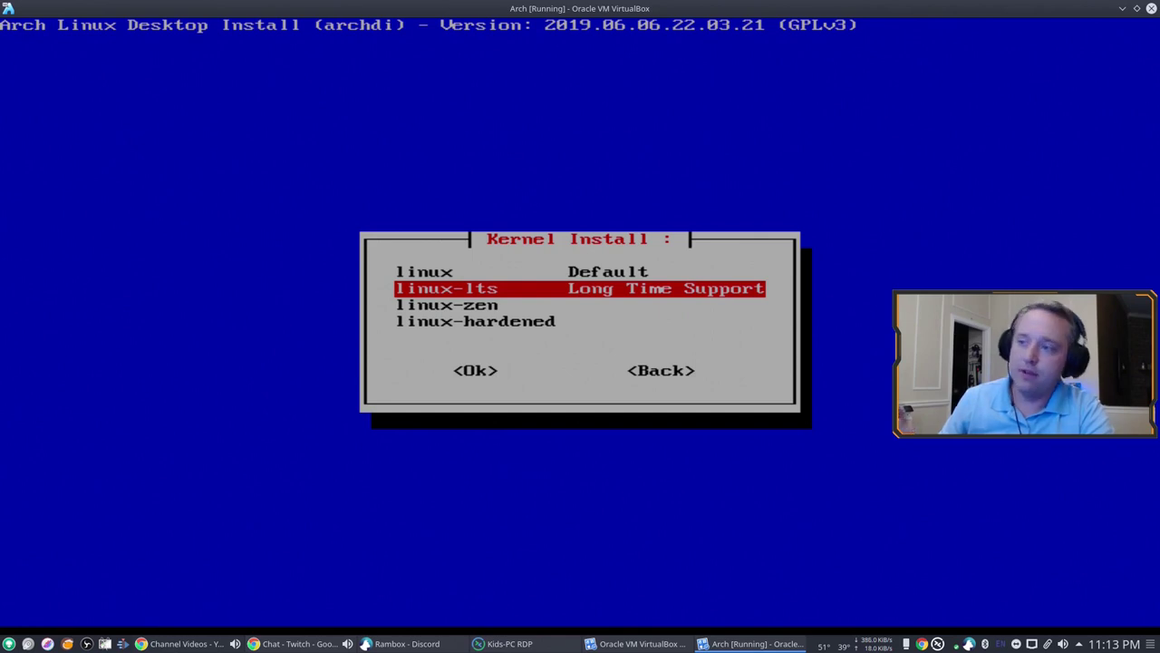
pyautogui.press('Return')
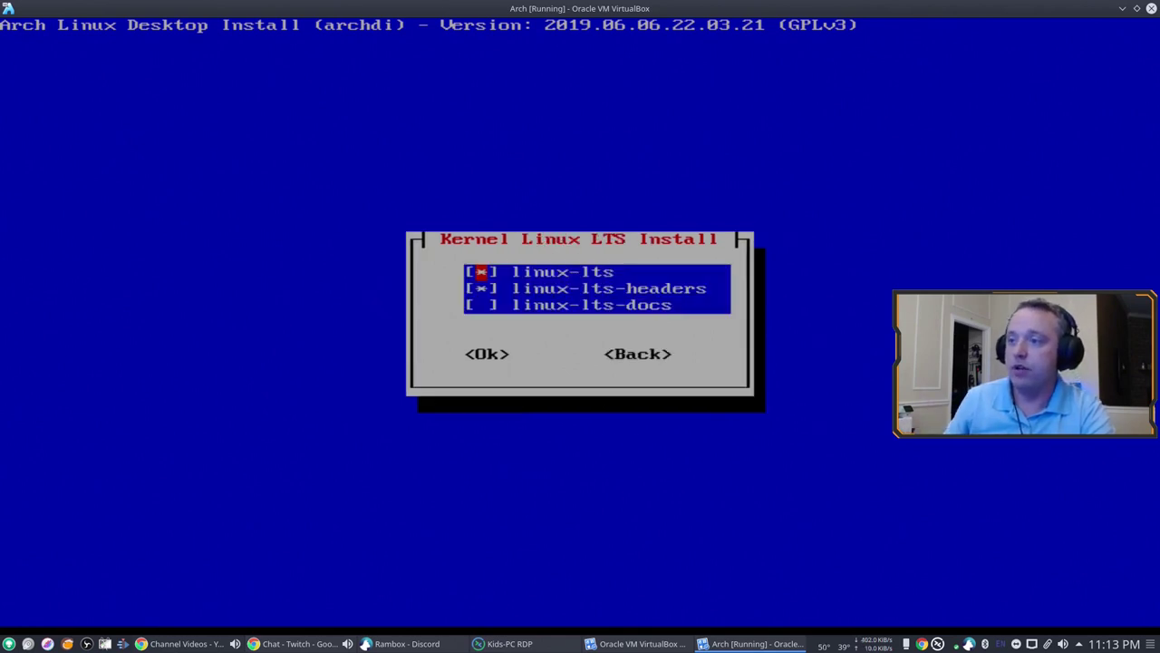
pyautogui.press('Tab')
pyautogui.press('Tab')
pyautogui.press('Return')
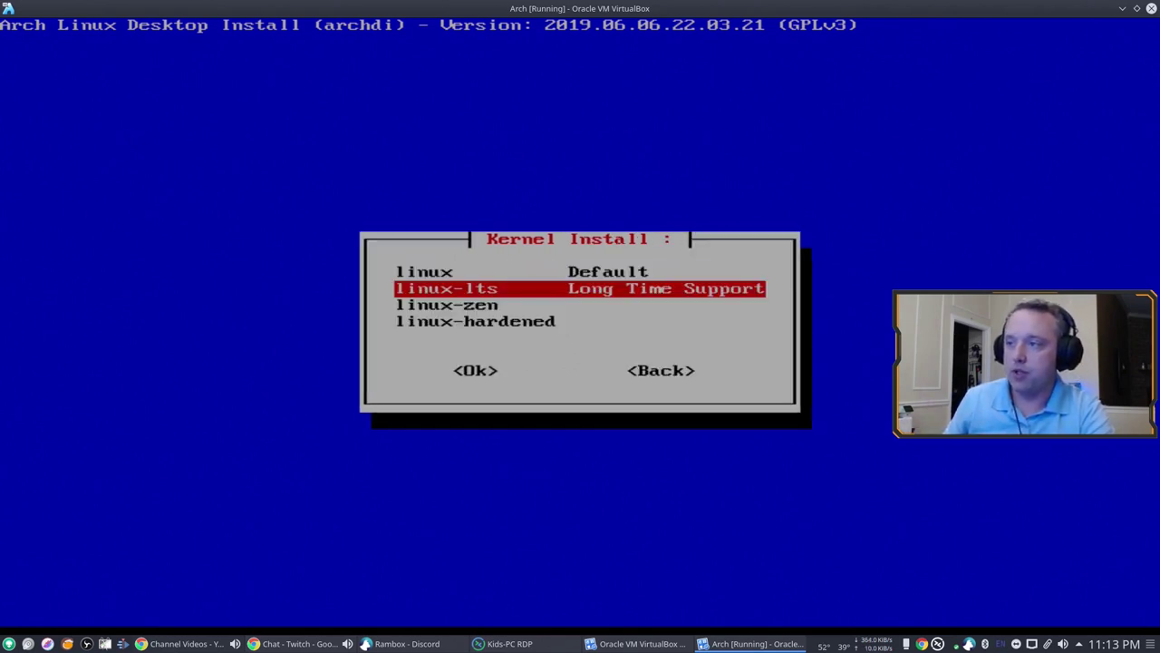
pyautogui.press('Tab')
pyautogui.press('Tab')
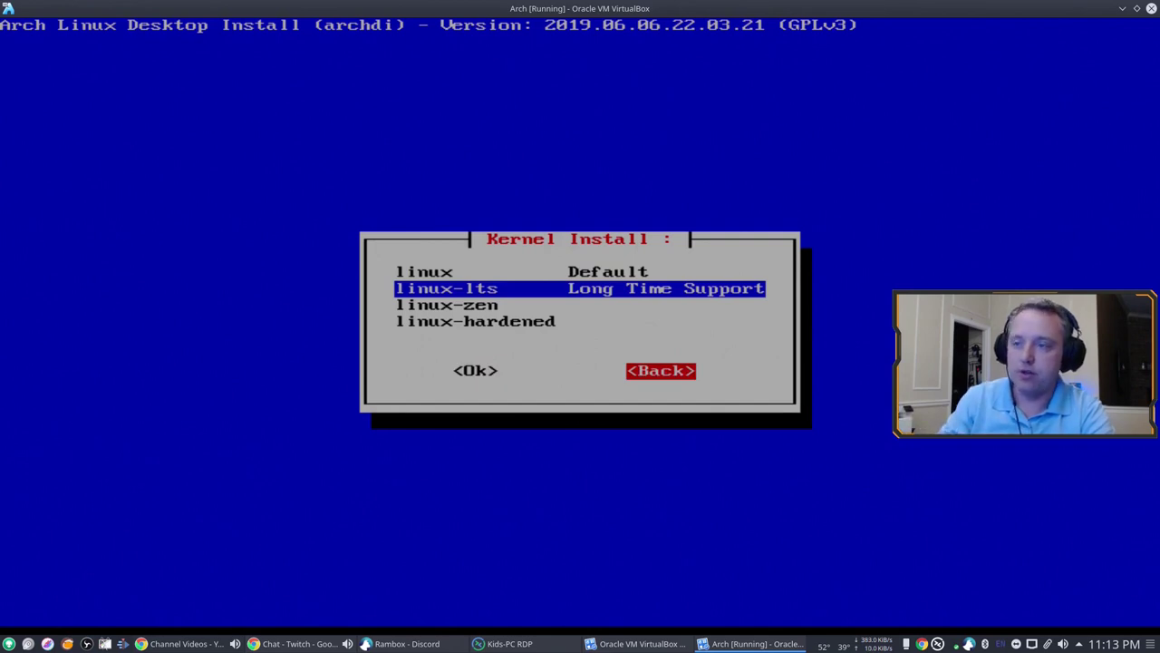
pyautogui.press('Return')
pyautogui.press('Down')
# Step: Install the preselected services: networkmanager, openssh, cronie, haveged and amd-ucode
pyautogui.press('Return')
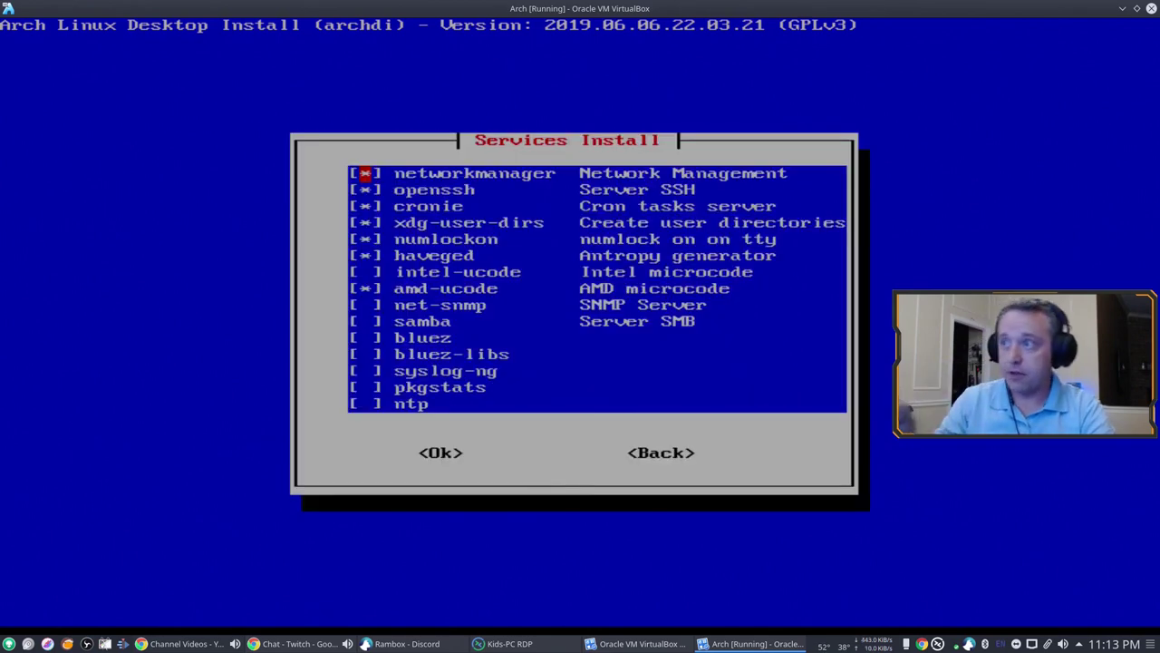
pyautogui.press('Down')
pyautogui.press('Down')
pyautogui.press('Down')
pyautogui.press('Down')
pyautogui.press('Down')
pyautogui.press('Down')
pyautogui.press('Down')
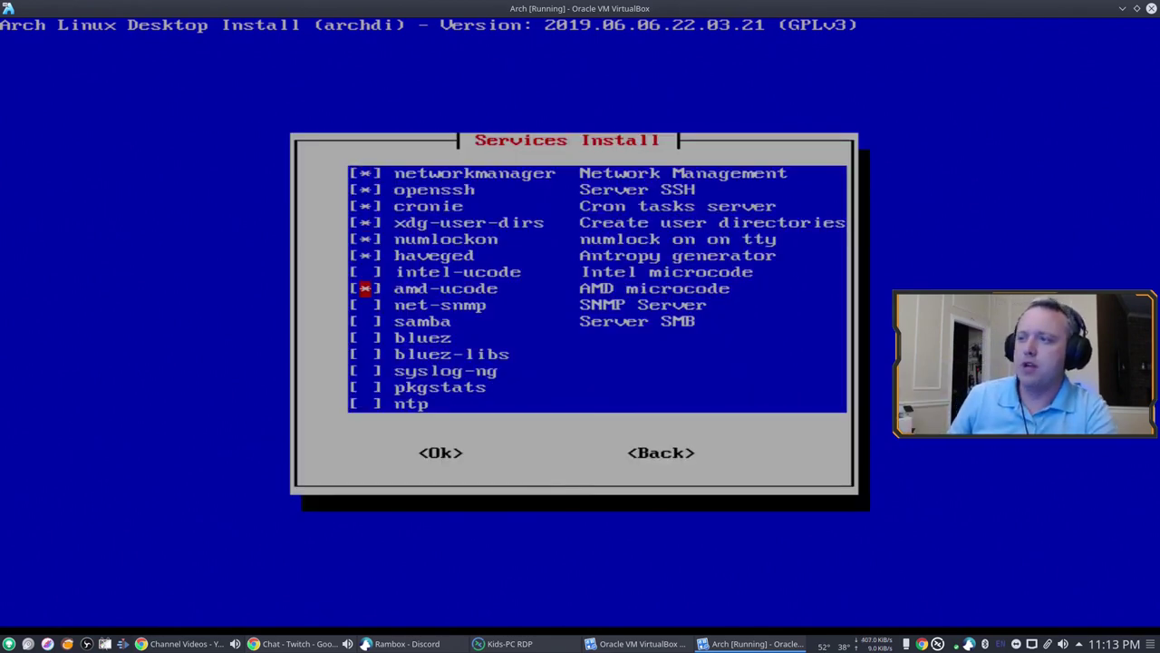
pyautogui.press('Tab')
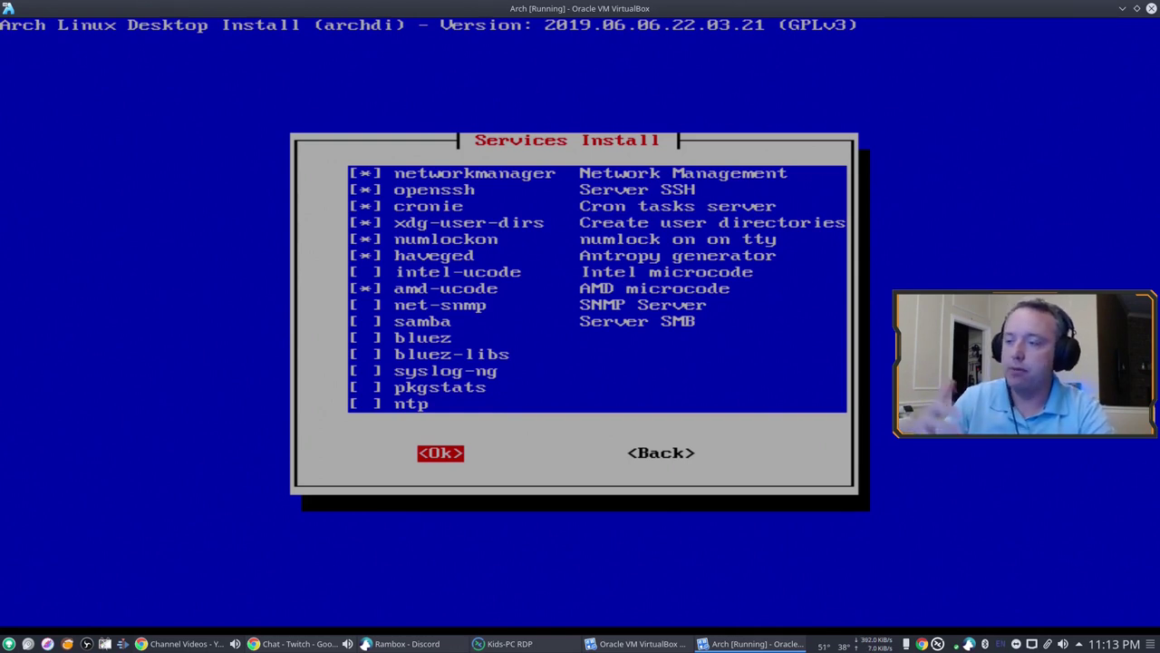
pyautogui.press('Return')
pyautogui.press('Return')
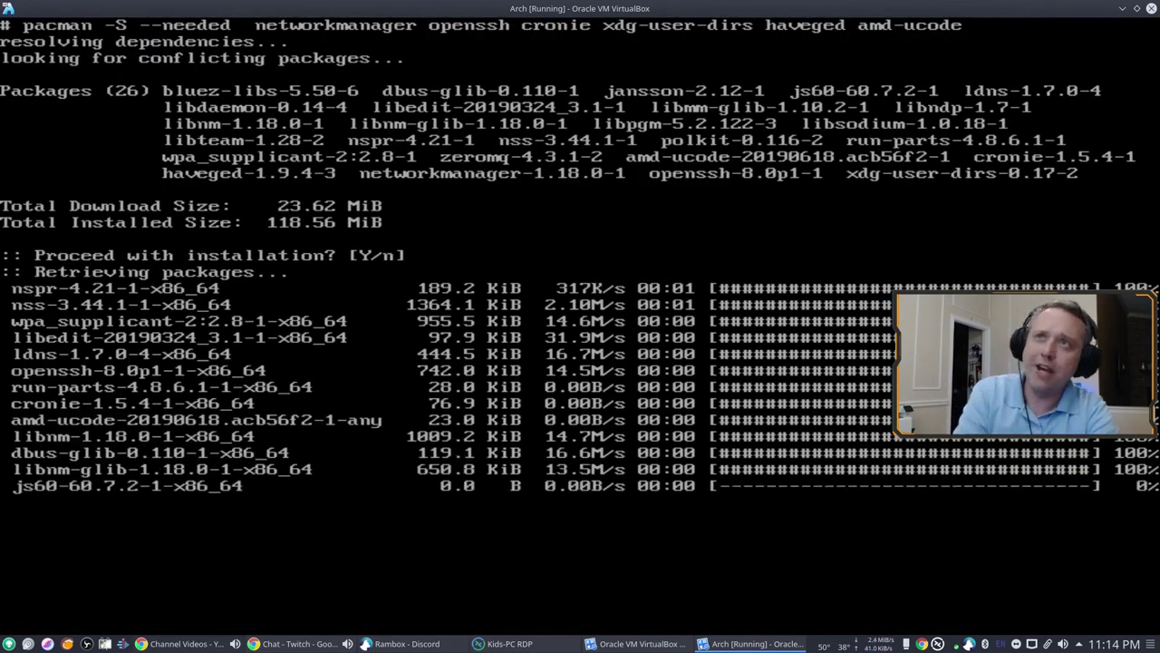
pyautogui.press('Return')
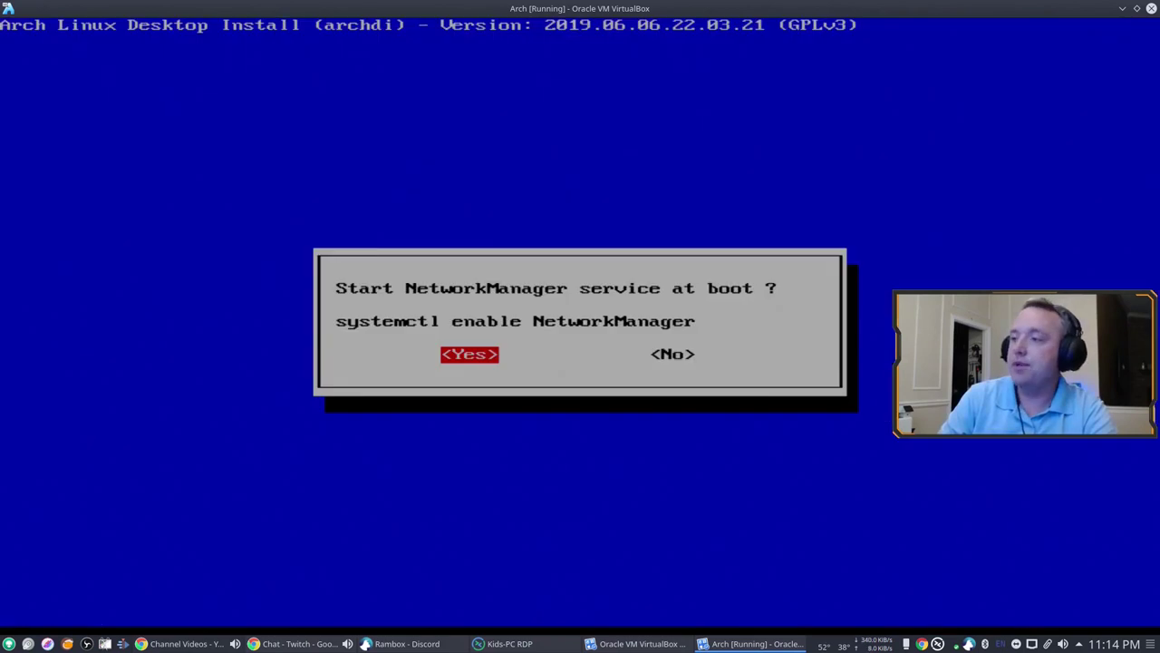
# Step: Enable NetworkManager, sshd, cronie, numlockon and haveged at boot, and disable dhcpcd
pyautogui.press('Return')
pyautogui.press('Return')
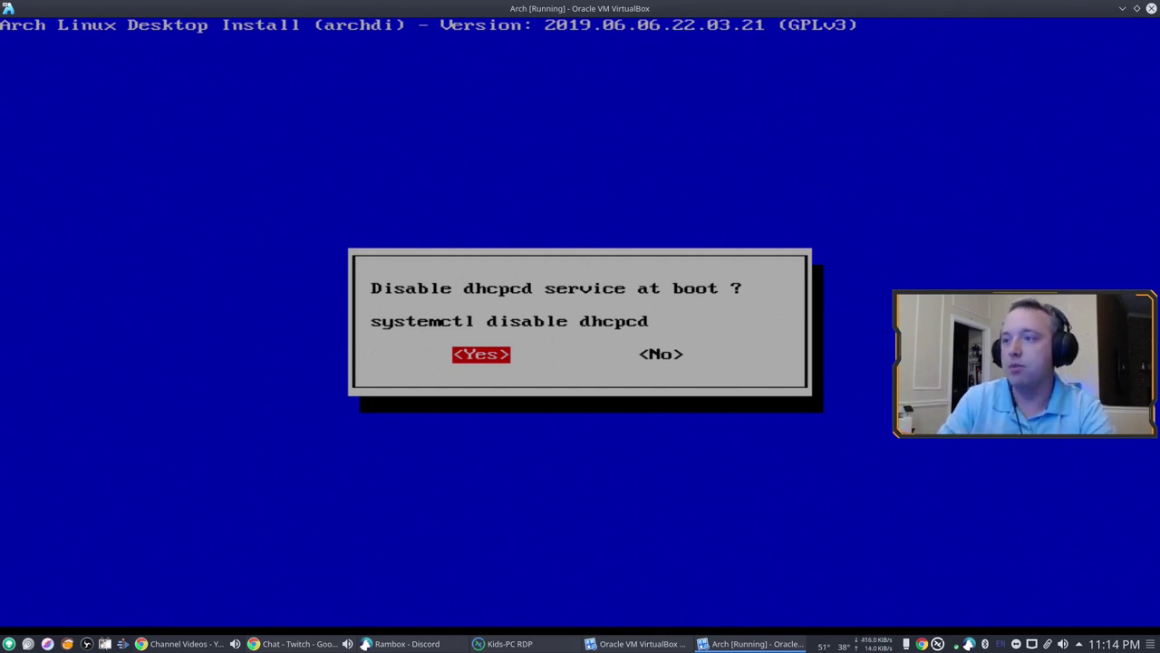
pyautogui.press('Return')
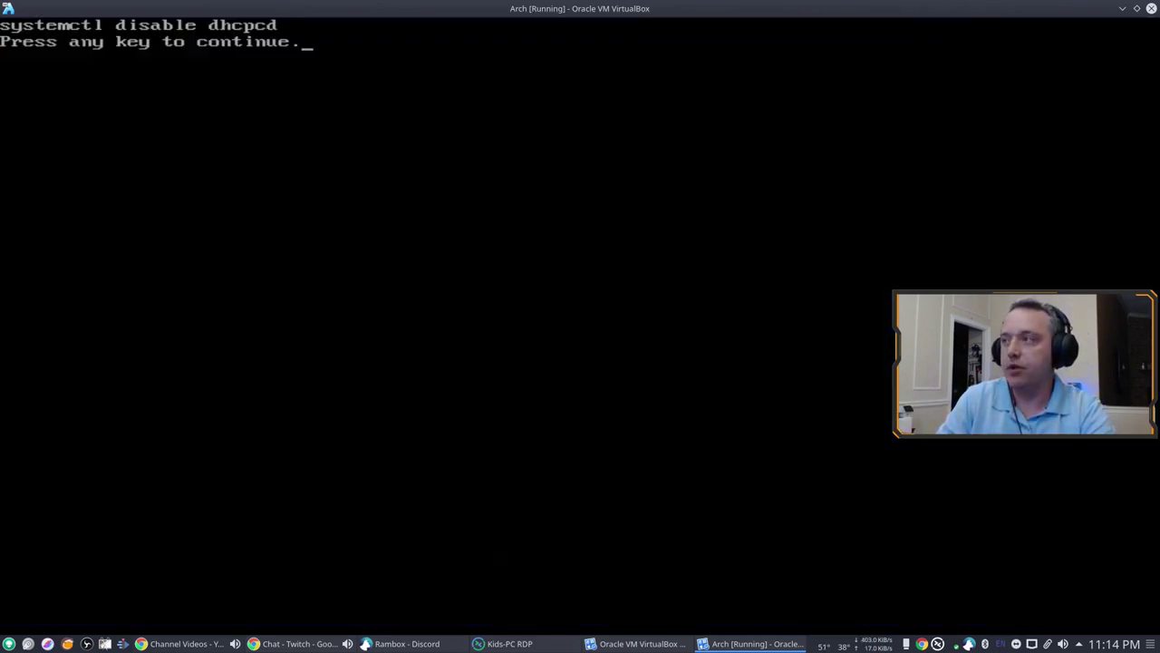
pyautogui.press('Return')
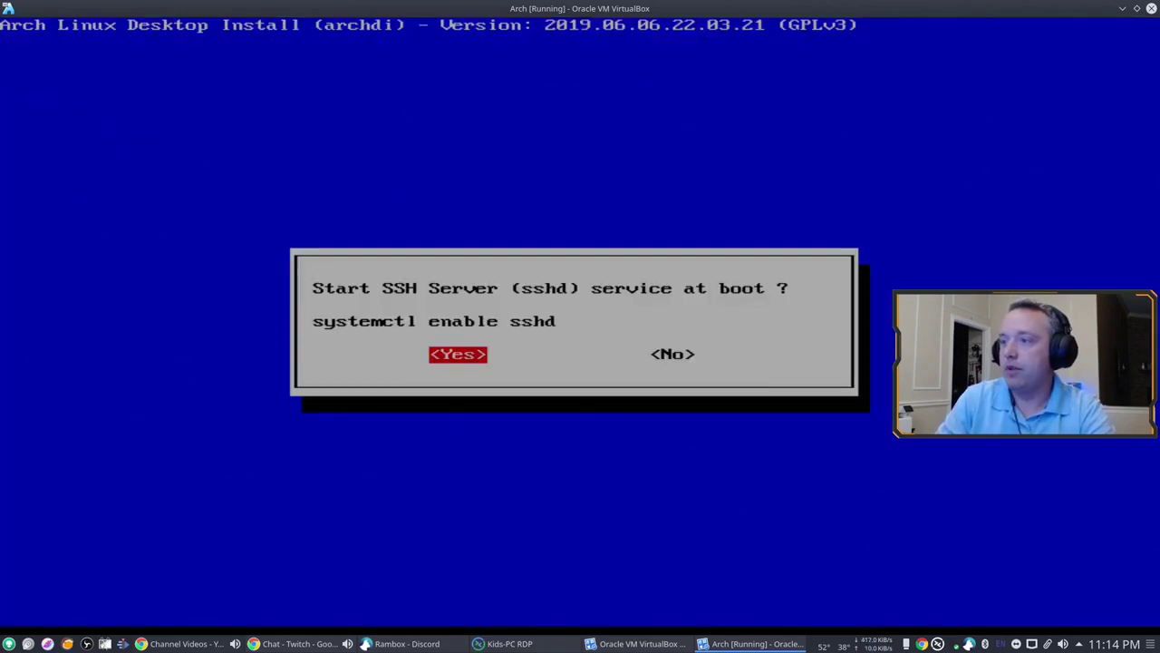
pyautogui.press('Return')
pyautogui.press('Return')
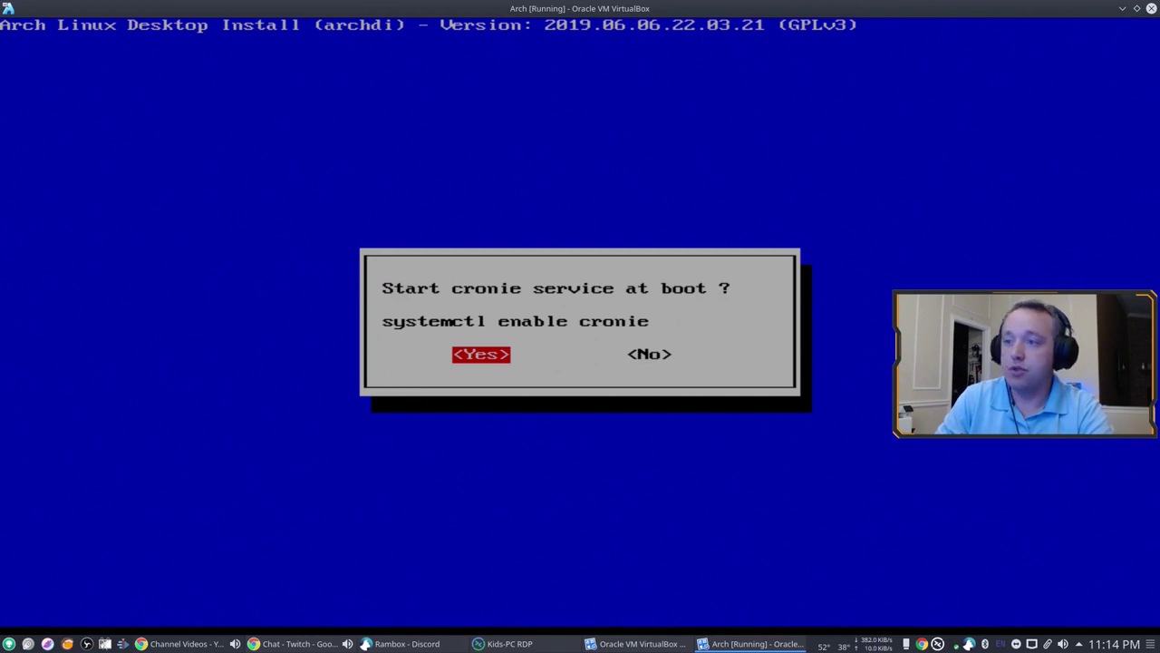
pyautogui.press('Return')
pyautogui.press('Return')
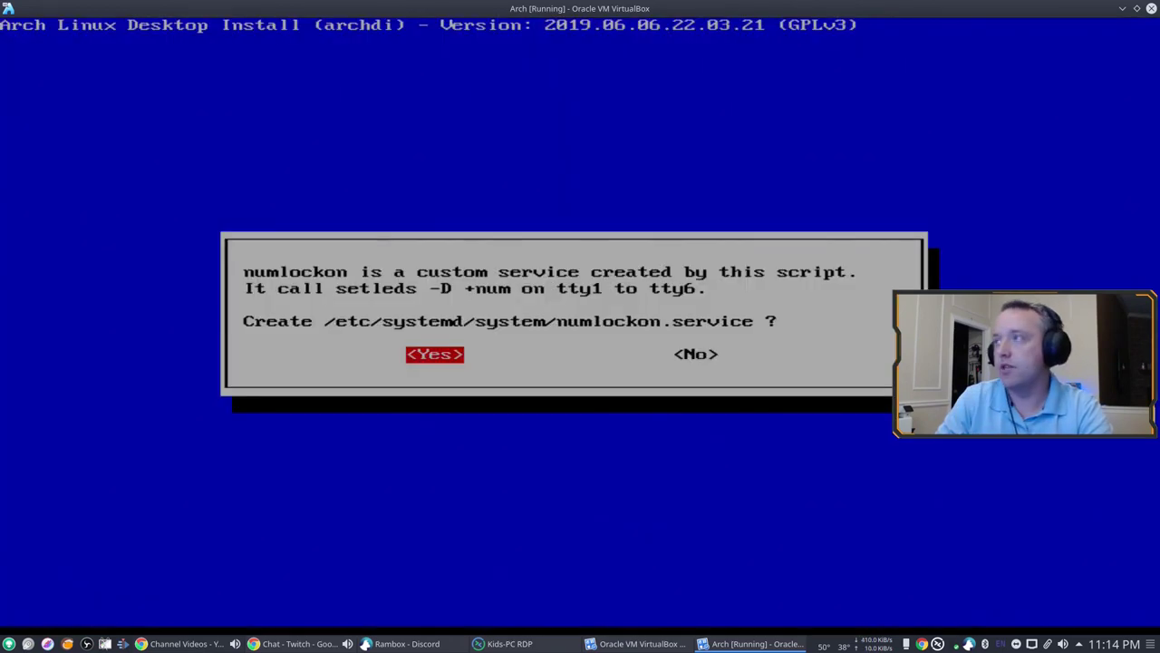
pyautogui.press('Return')
pyautogui.press('Return')
pyautogui.press('Return')
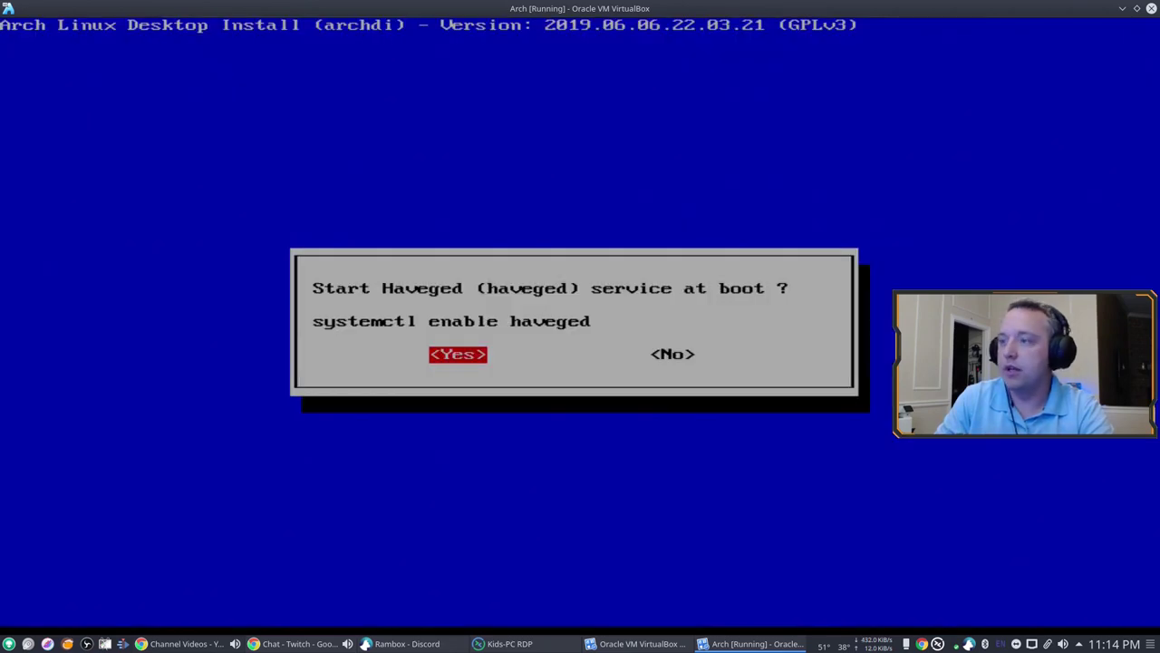
pyautogui.press('Return')
pyautogui.press('Return')
pyautogui.press('Up')
pyautogui.press('Return')
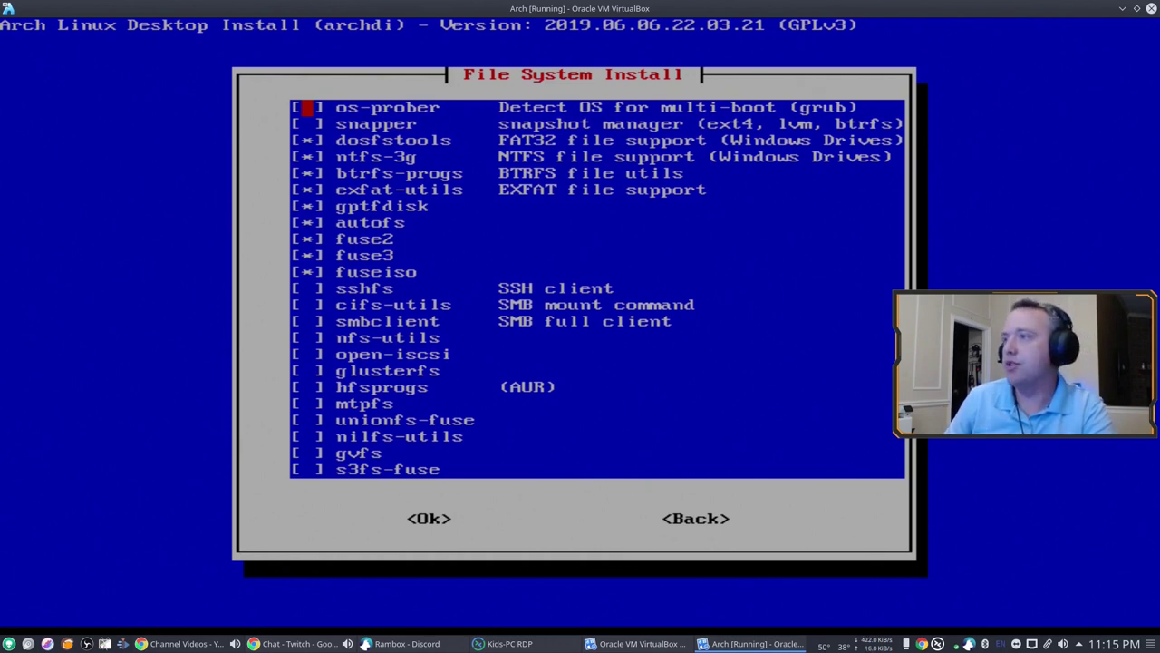
# Step: Install the eleven preselected file system packages, including ntfs-3g, btrfs-progs and exfat-utils
pyautogui.press('Down')
pyautogui.press('Down')
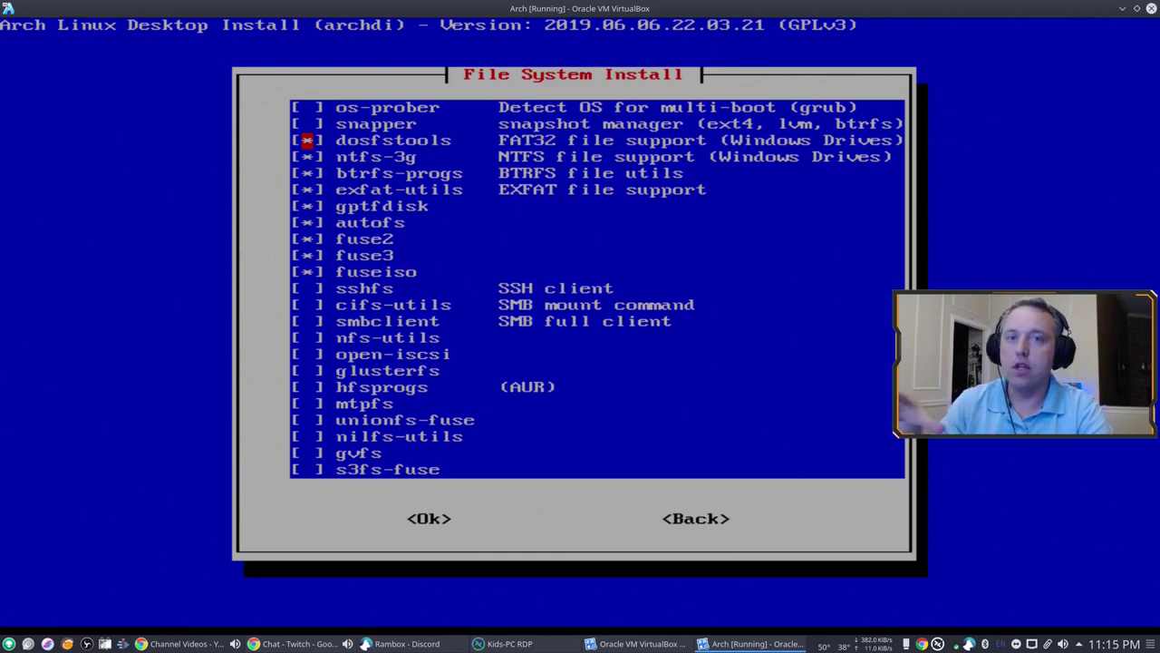
pyautogui.press('Tab')
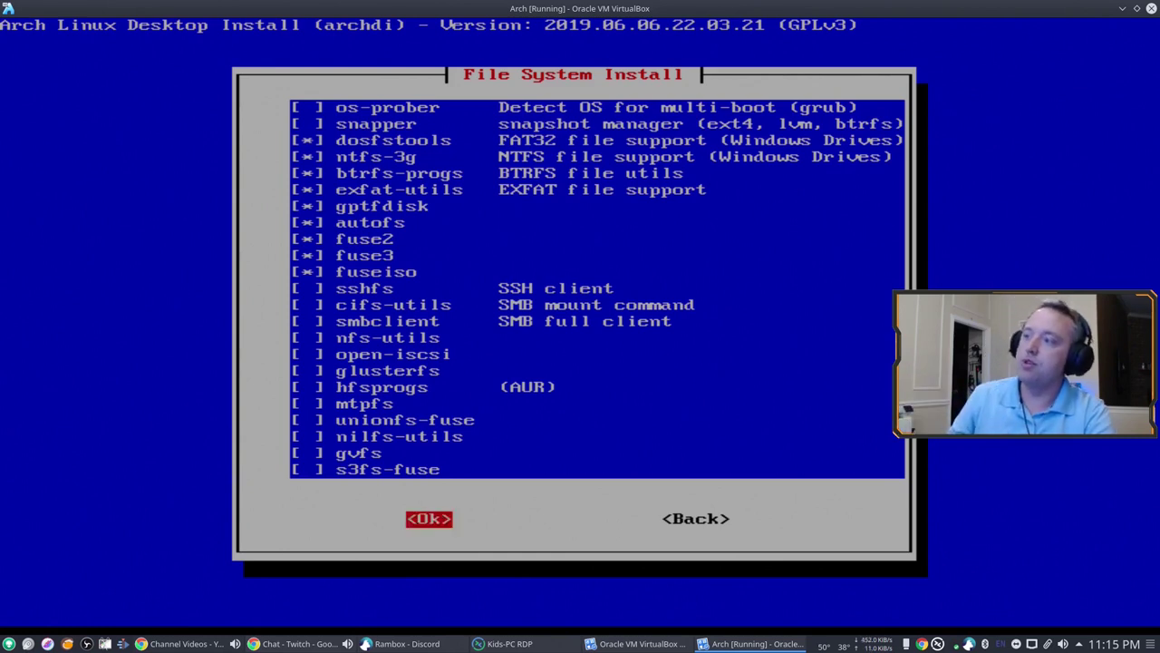
pyautogui.press('Return')
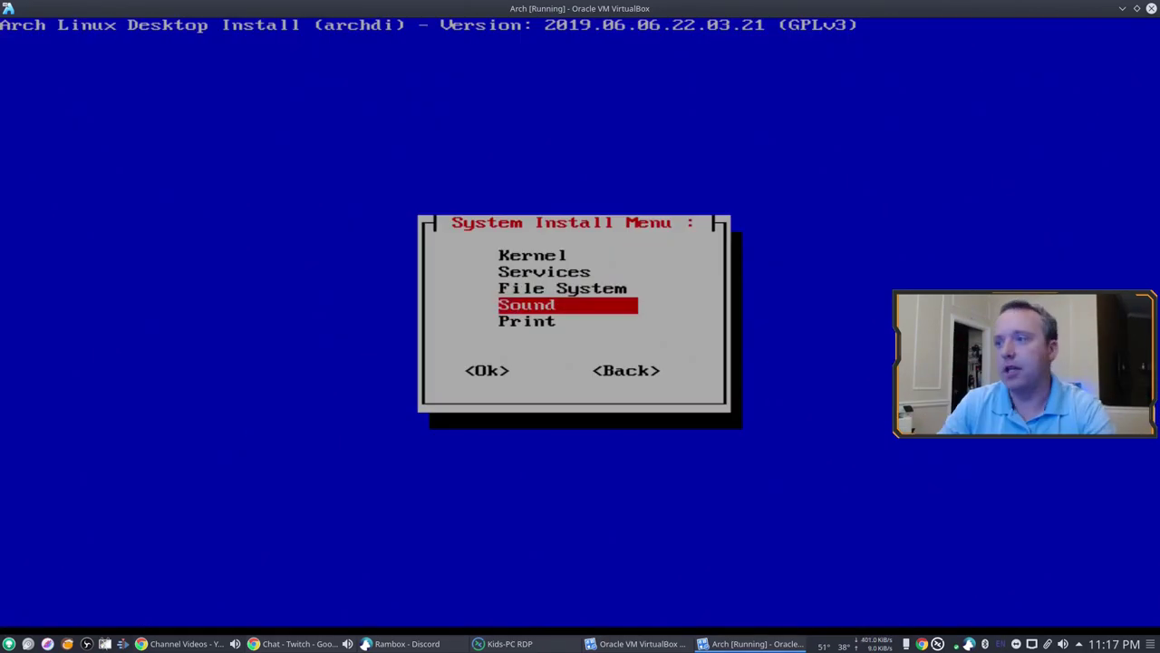
pyautogui.press('Return')
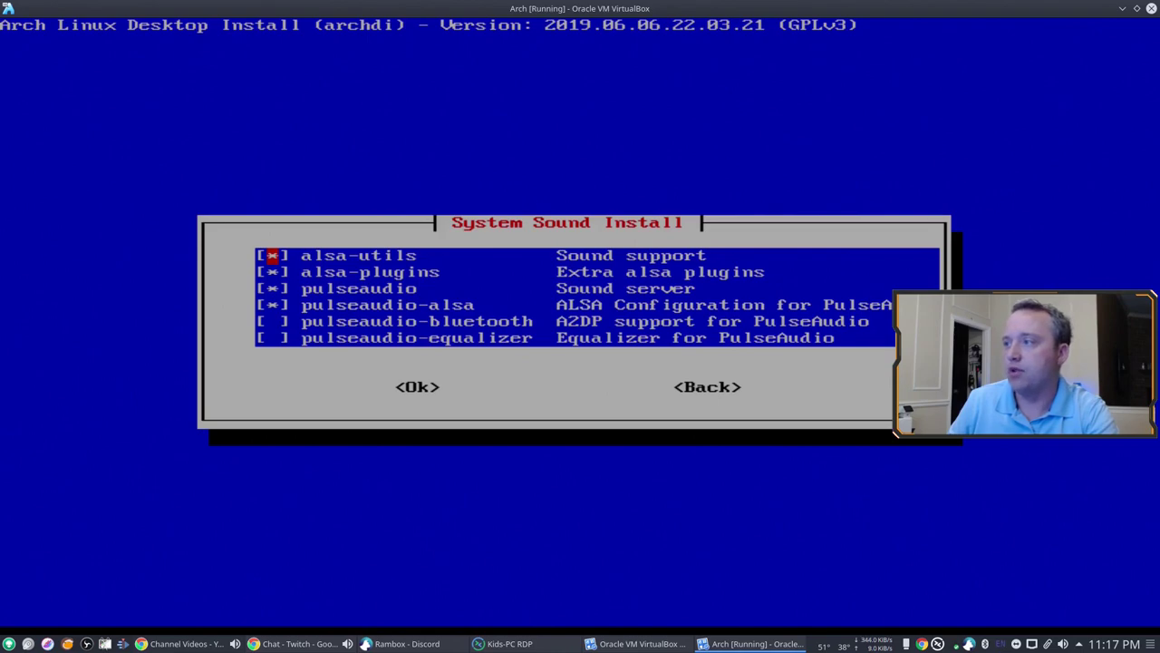
# Step: Install the default ALSA and PulseAudio sound packages and skip printing support
pyautogui.press('Tab')
pyautogui.press('Return')
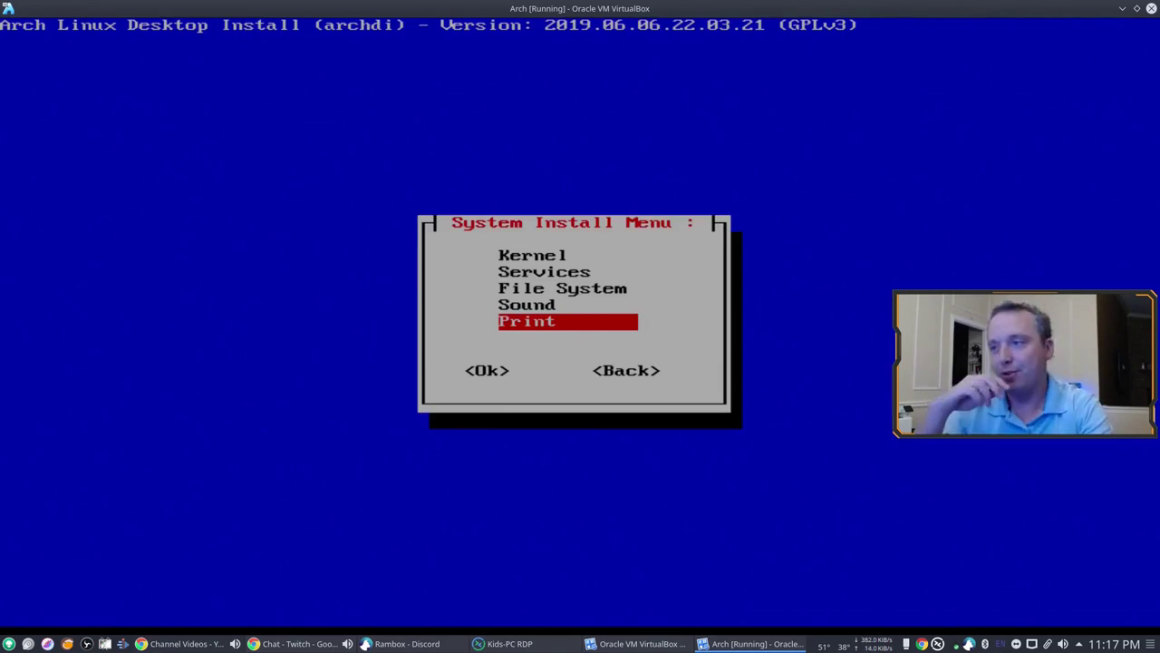
pyautogui.press('Return')
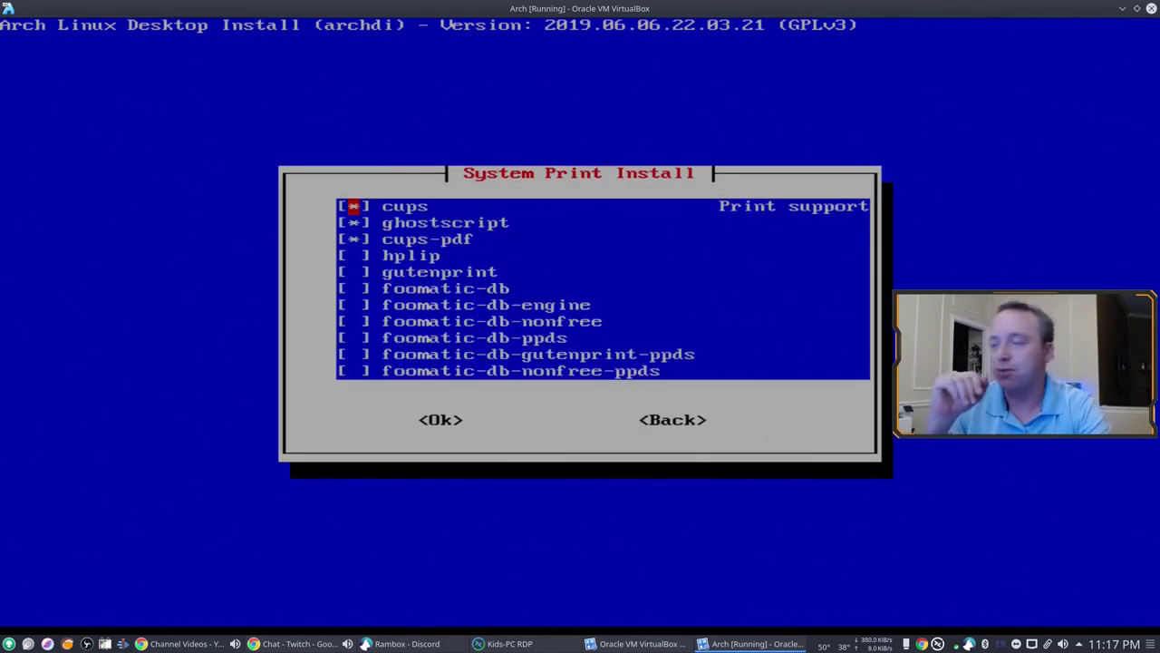
pyautogui.press('Tab')
pyautogui.press('Tab')
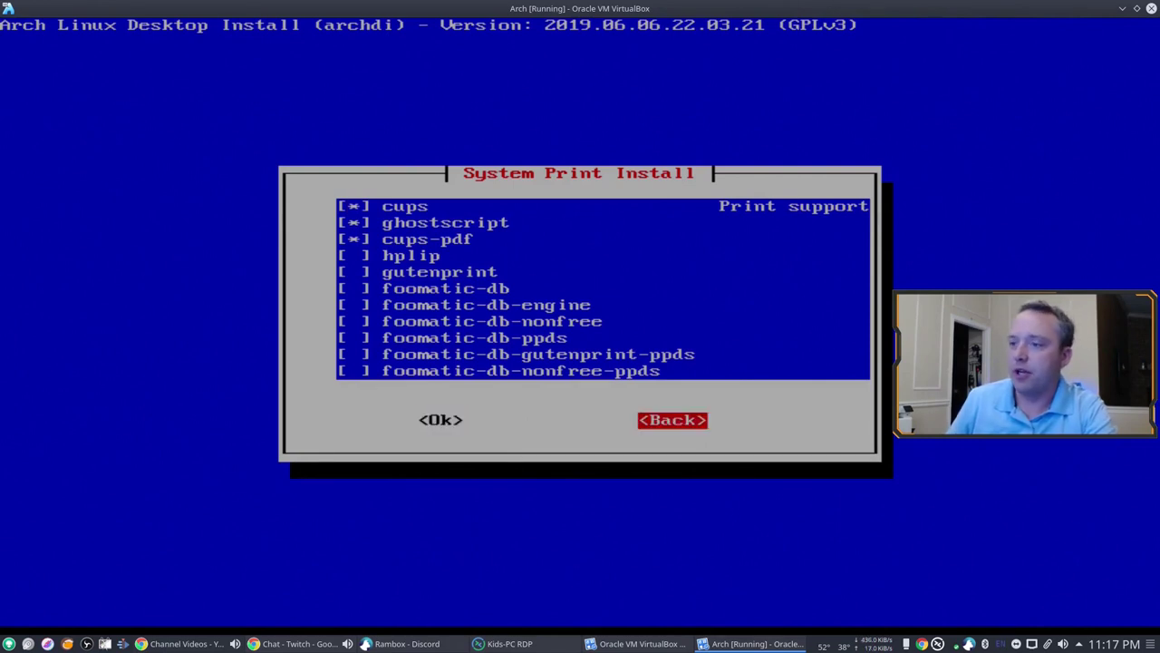
pyautogui.press('Return')
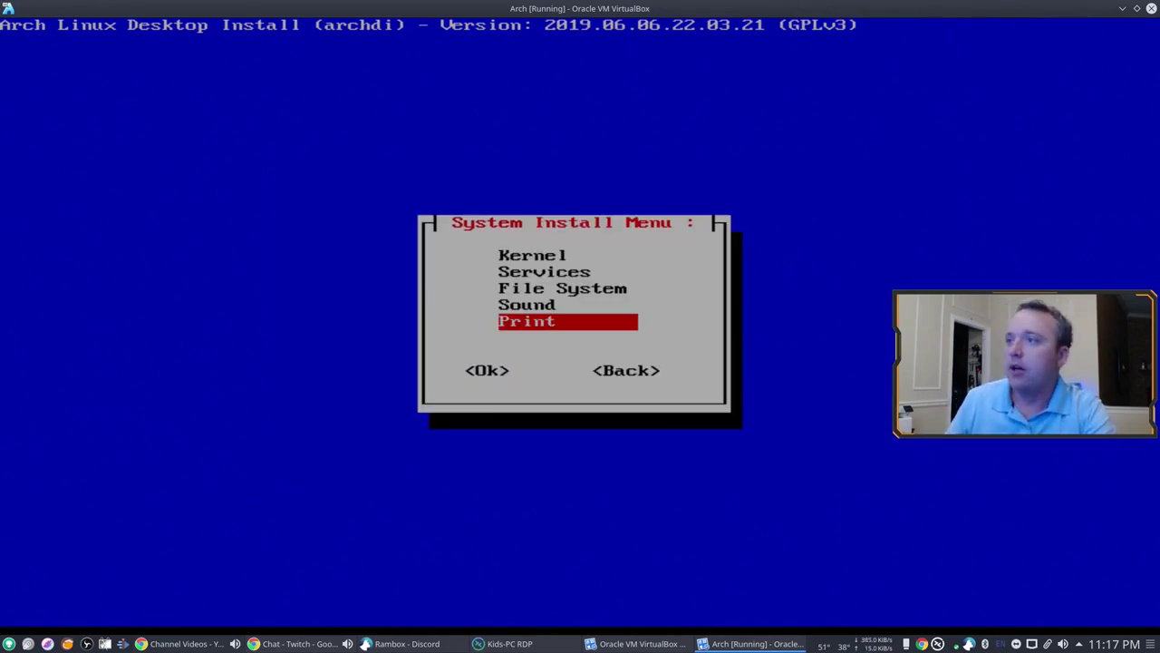
# Step: Check the detected VMware SVGA II video card from the XOrg menu
pyautogui.press('Tab')
pyautogui.press('Return')
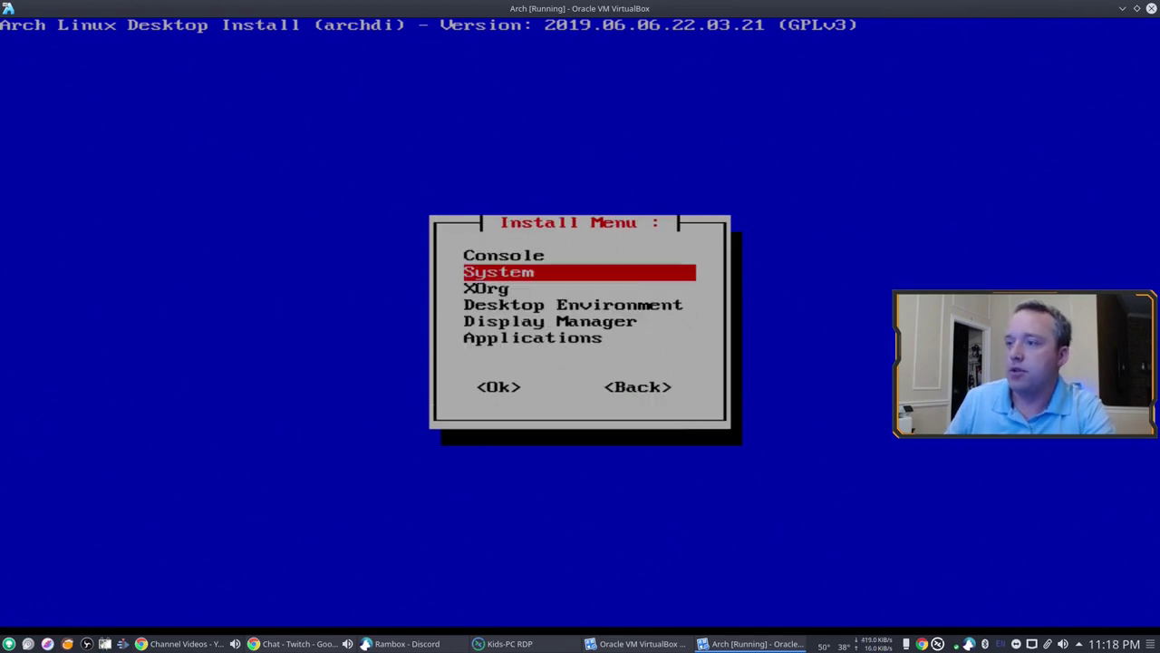
pyautogui.press('Down')
pyautogui.press('Return')
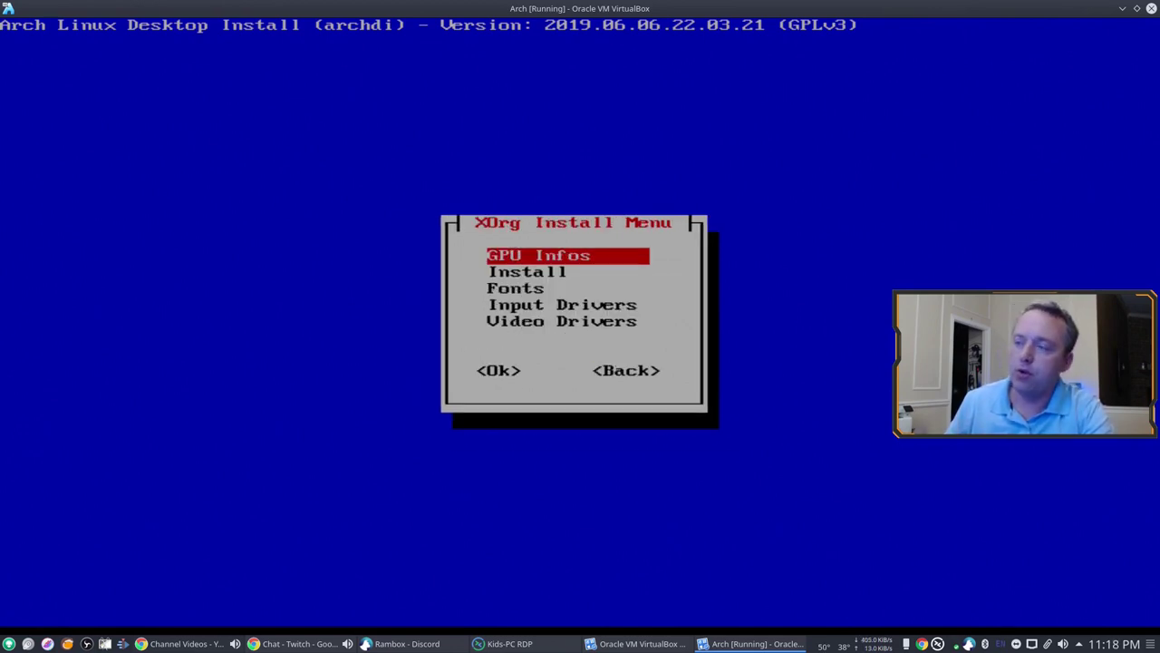
pyautogui.press('Return')
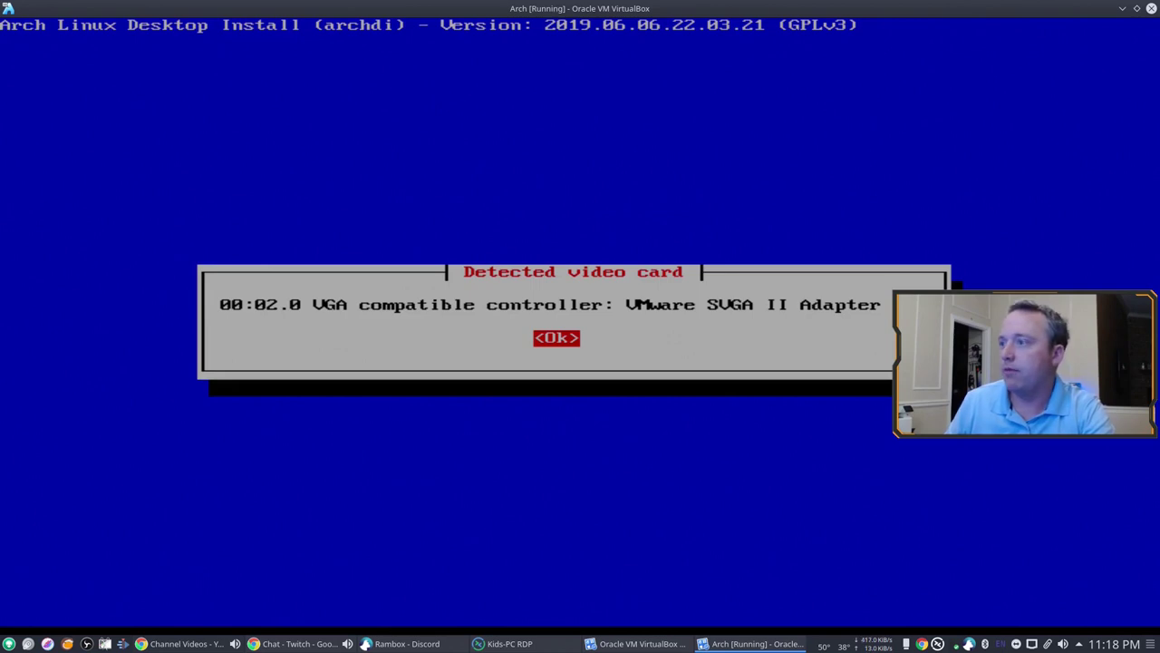
pyautogui.press('Return')
# Step: Install the 38 Xorg packages, including xorg-server, mesa and xorg-xinit
pyautogui.press('Down')
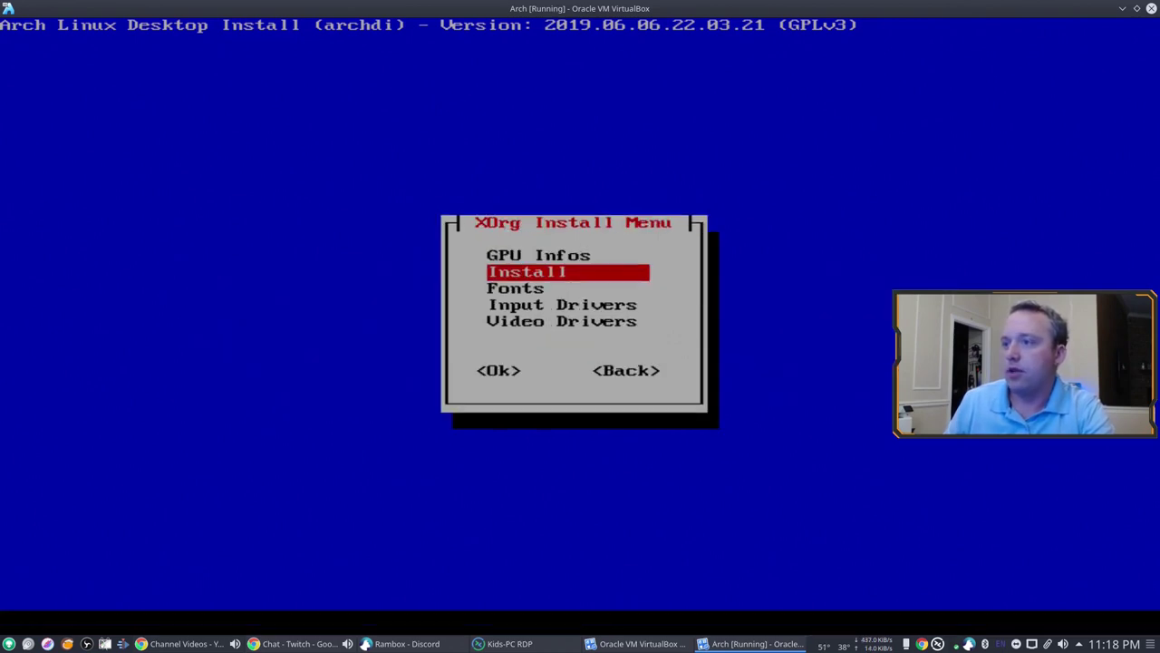
pyautogui.press('Return')
pyautogui.press('Tab')
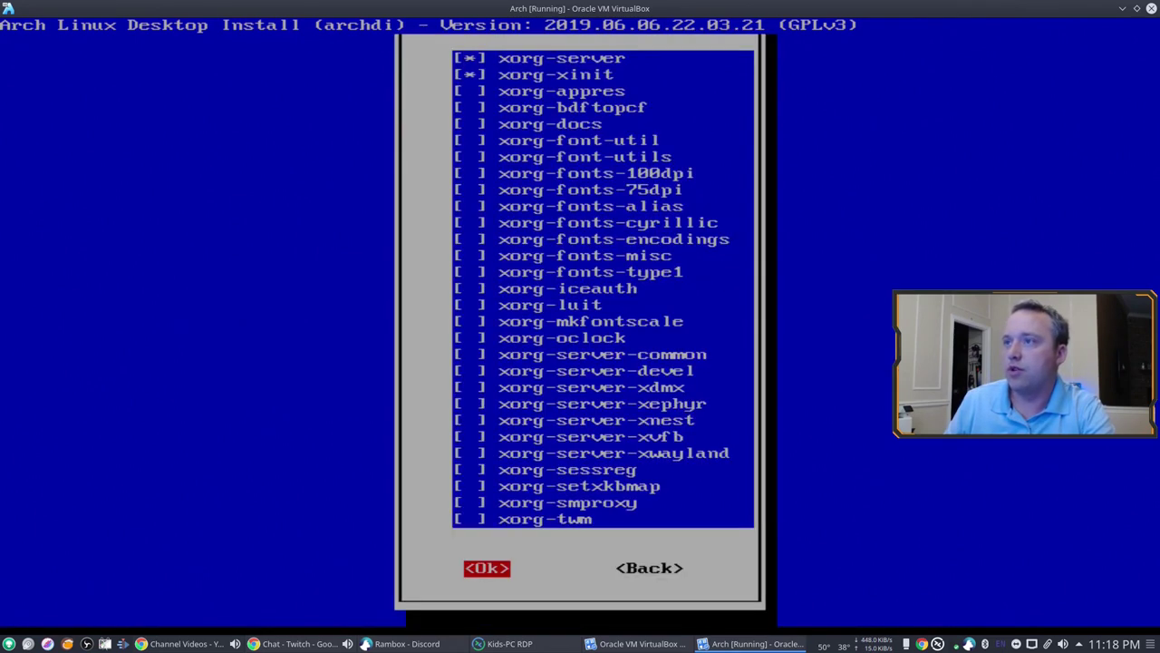
pyautogui.press('Return')
pyautogui.press('Return')
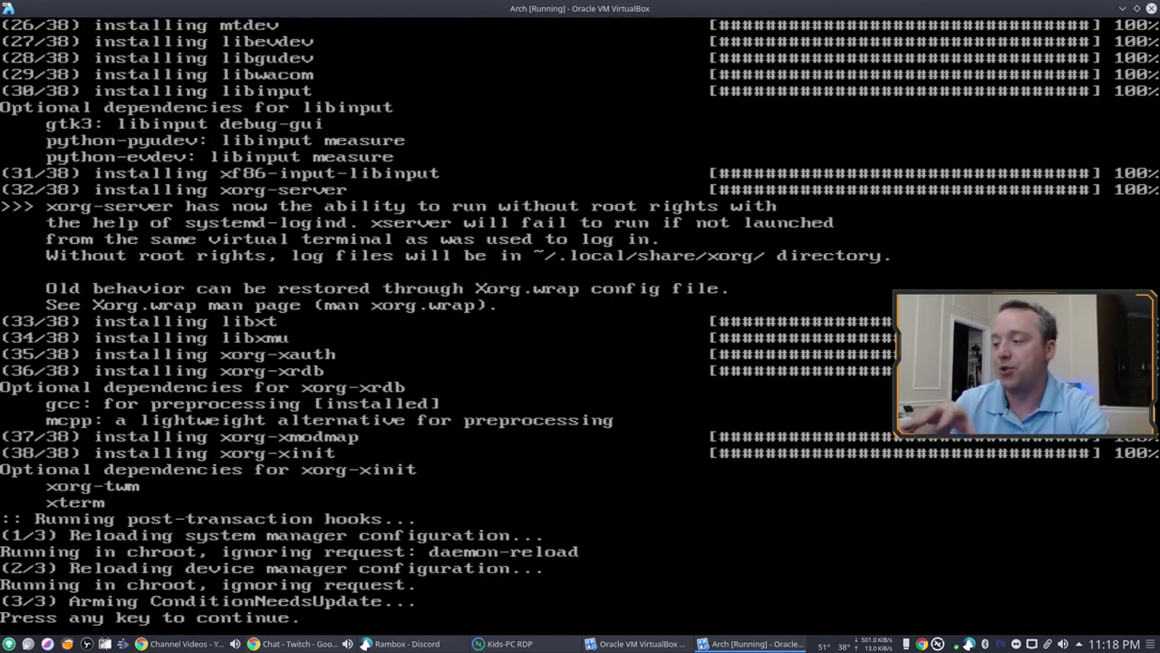
pyautogui.press('Return')
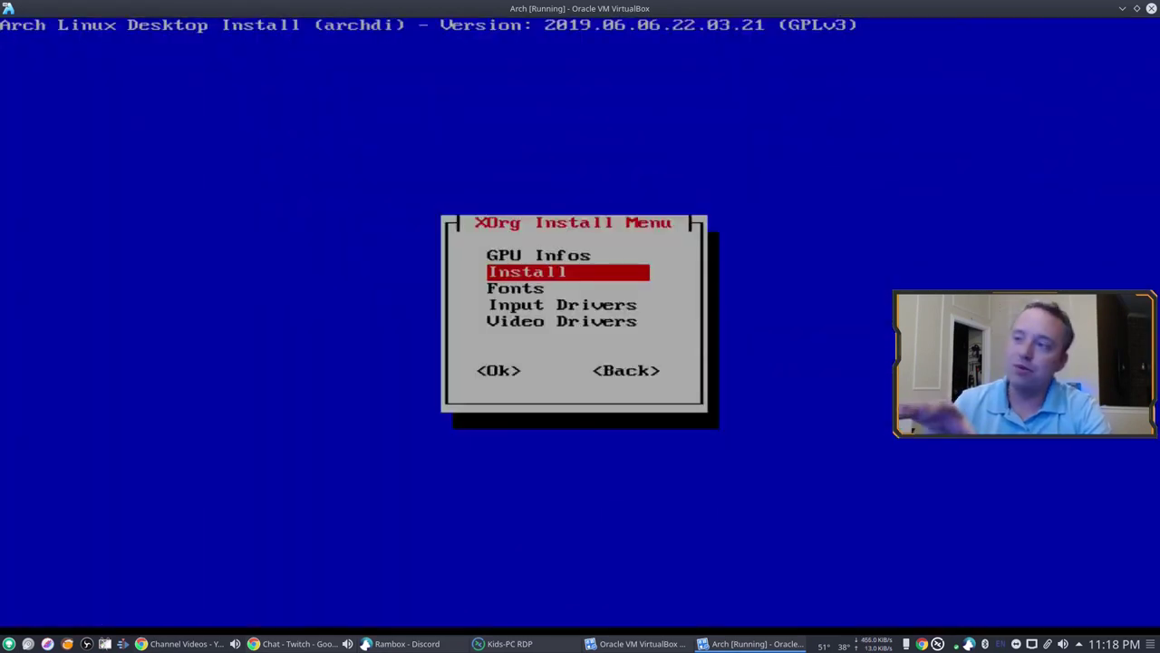
pyautogui.press('Down')
# Step: Install the seventeen default Xorg font packages
pyautogui.press('Return')
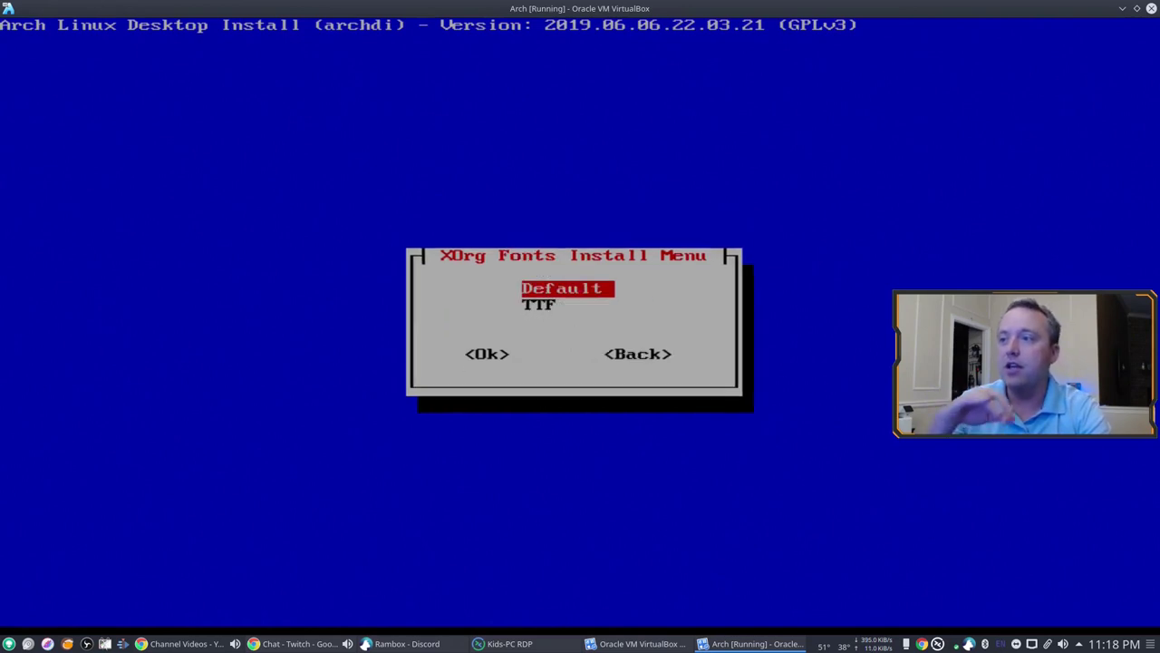
pyautogui.press('Return')
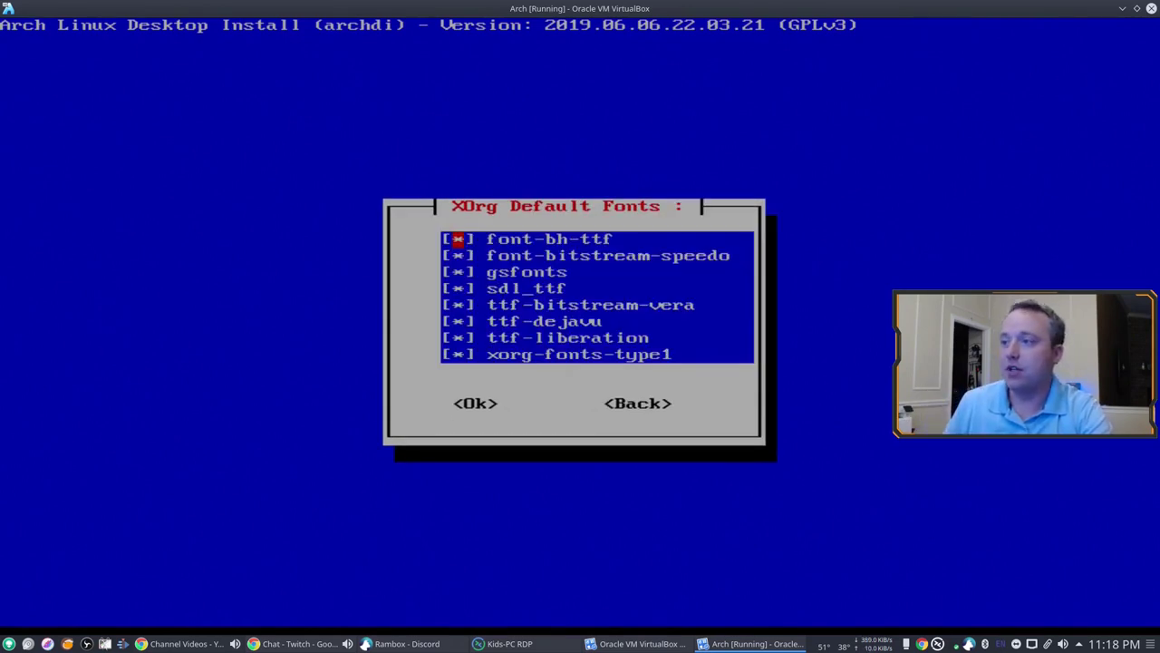
pyautogui.press('Right')
pyautogui.press('Left')
pyautogui.press('Return')
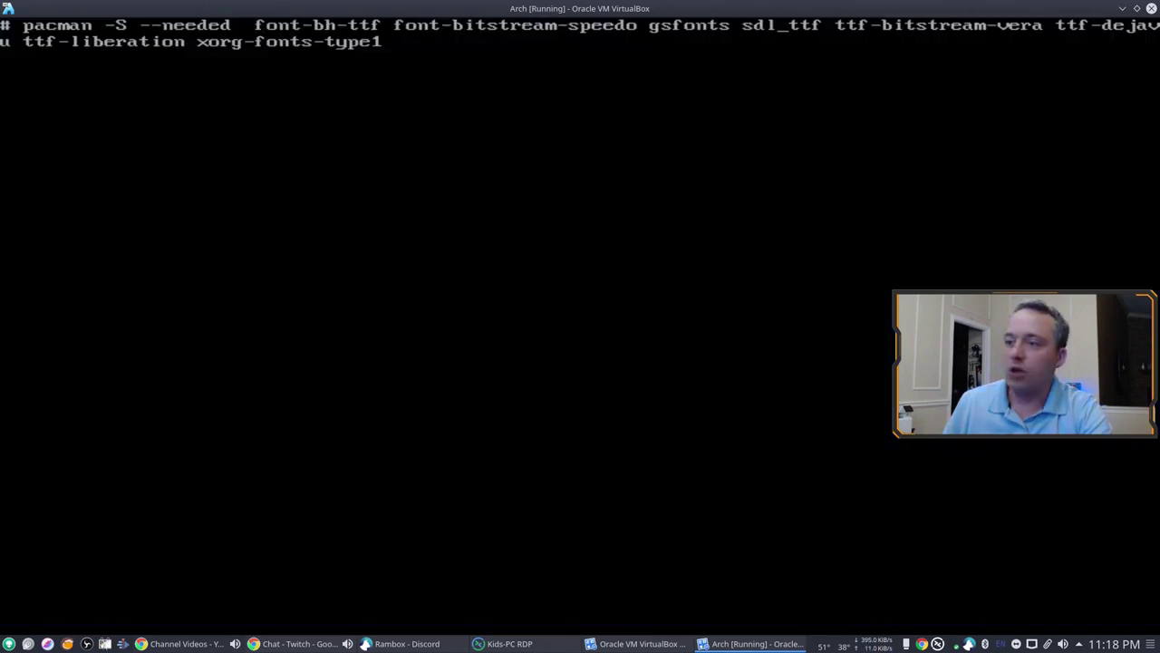
pyautogui.press('Return')
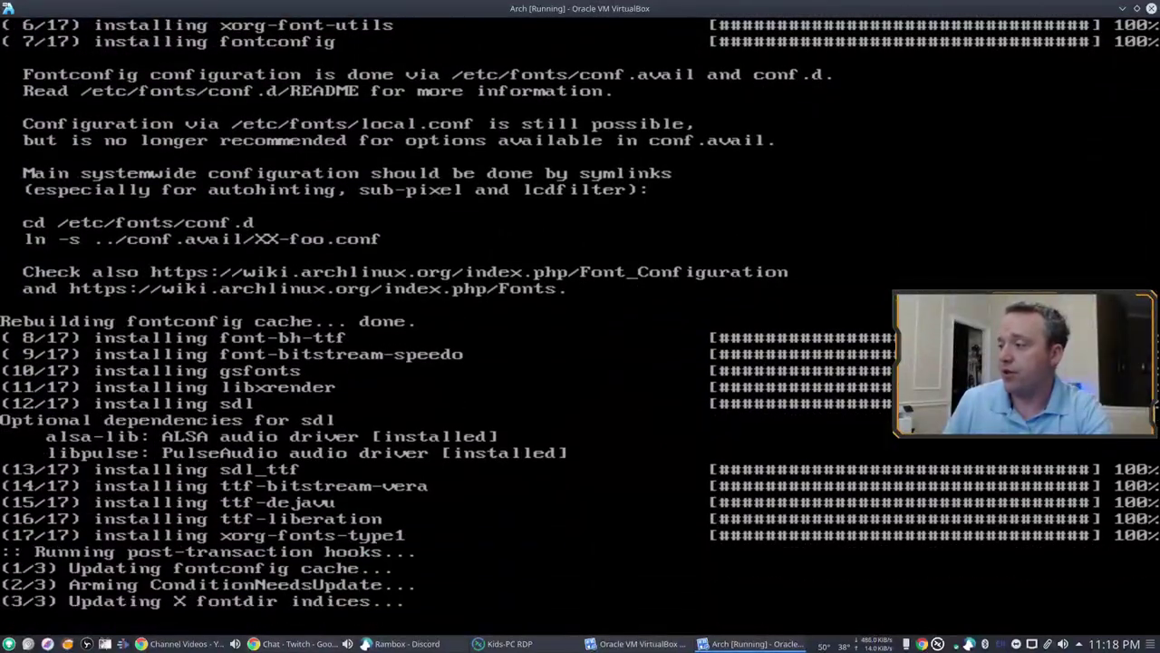
pyautogui.press('Return')
# Step: Tick ttf-ms-fonts in the TTF font list and start its AUR install
pyautogui.press('Down')
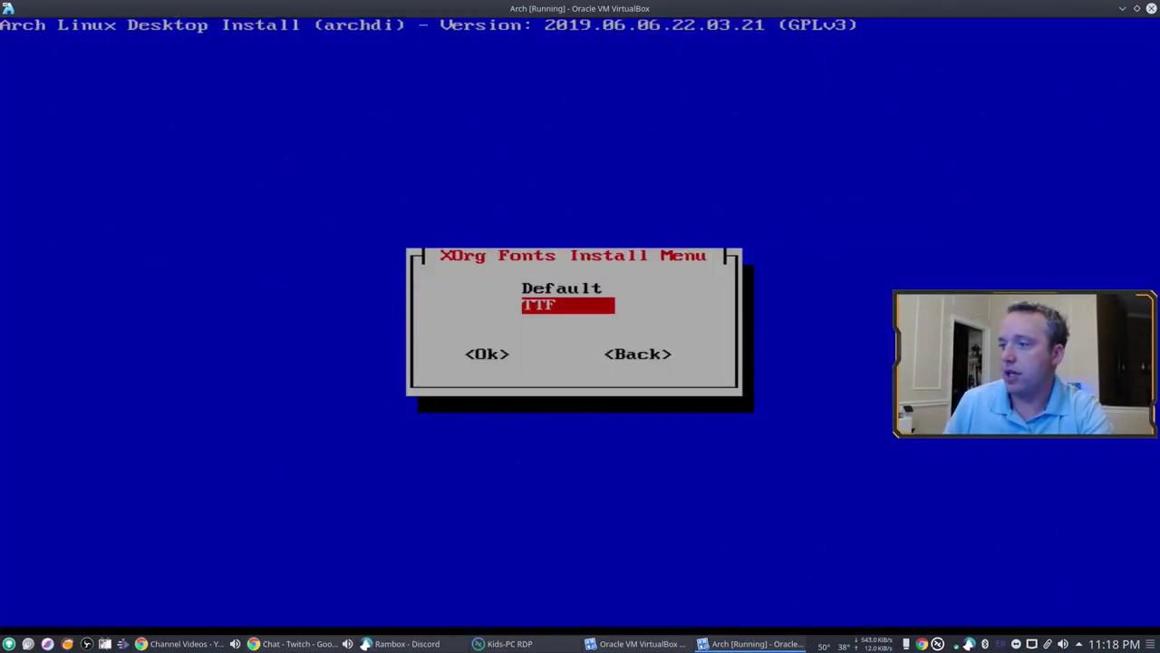
pyautogui.press('Return')
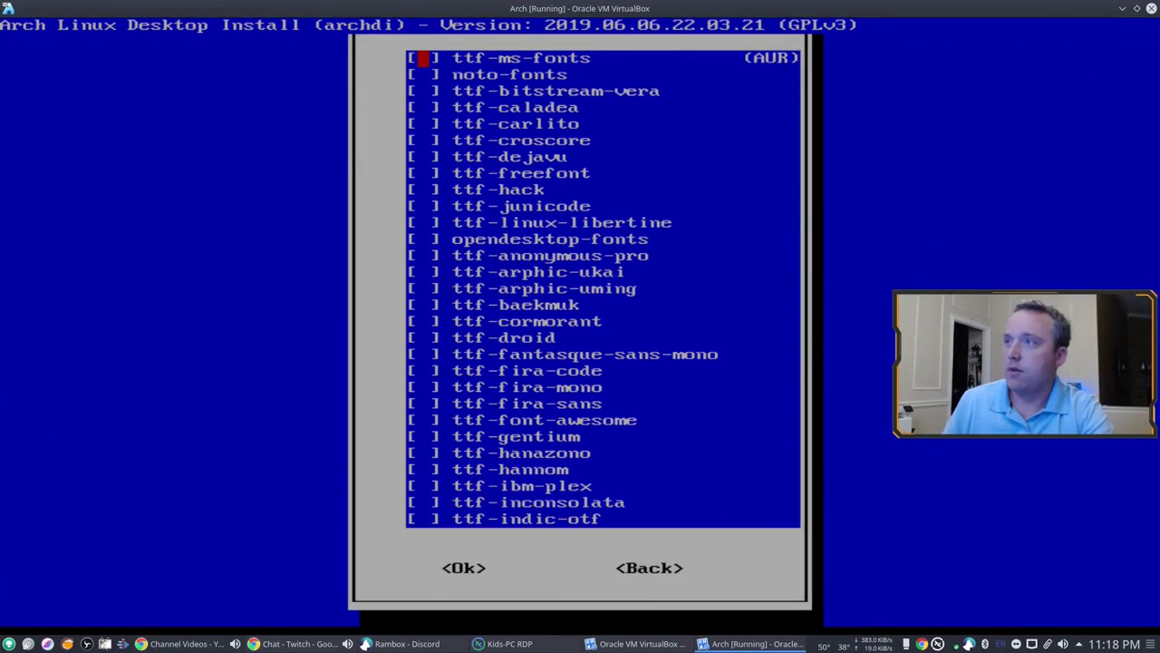
pyautogui.press('space')
pyautogui.press('Tab')
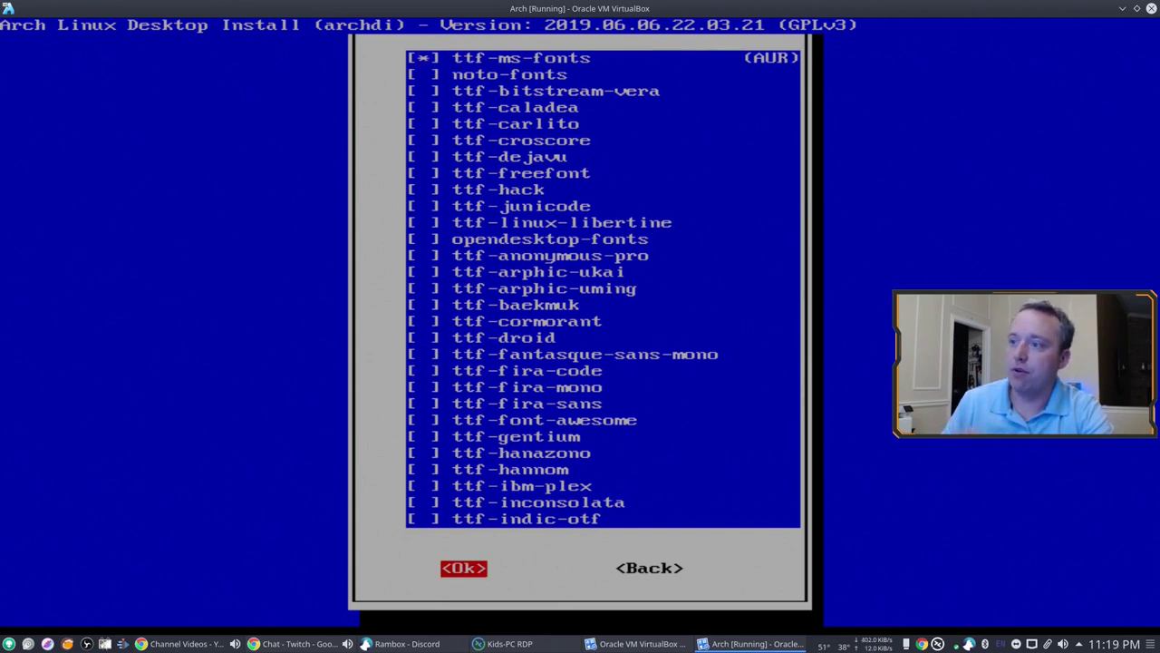
pyautogui.press('Return')
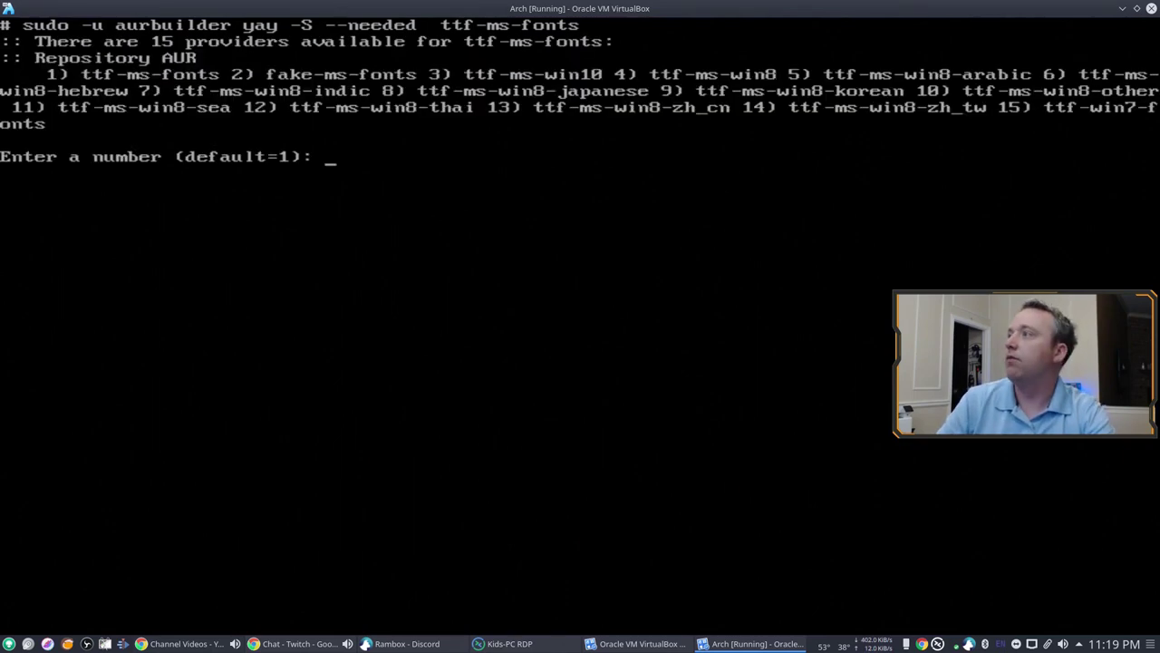
# Step: Finish ttf-ms-fonts with the default provider and install the libinput input driver
pyautogui.press('Return')
pyautogui.press('Return')
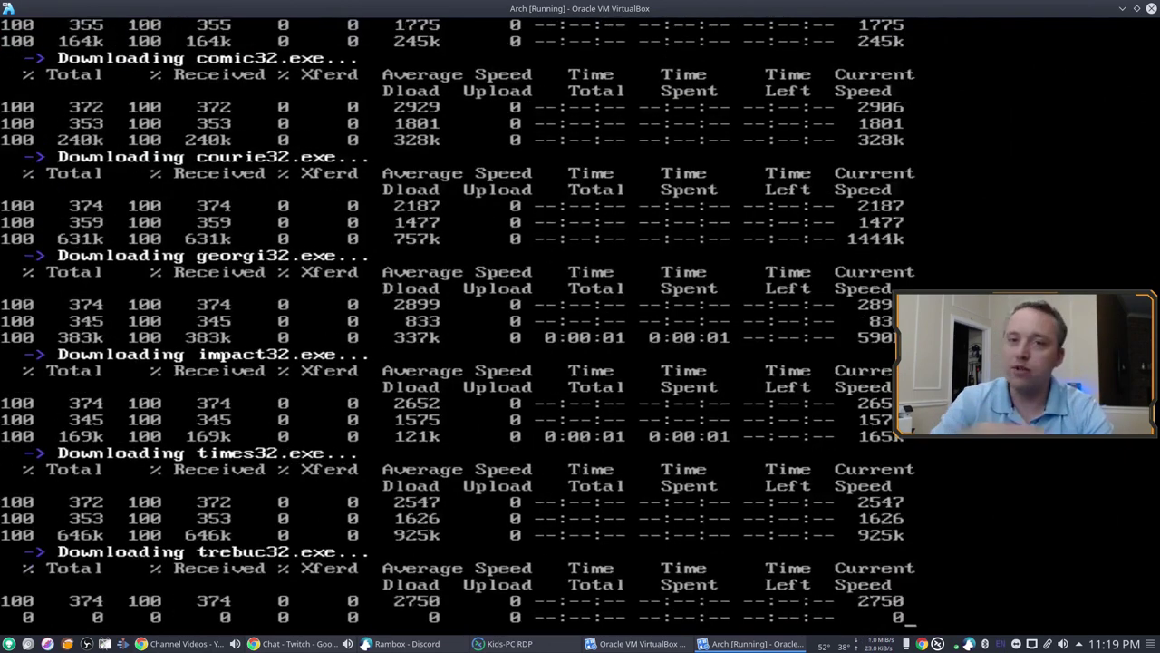
pyautogui.press('Return')
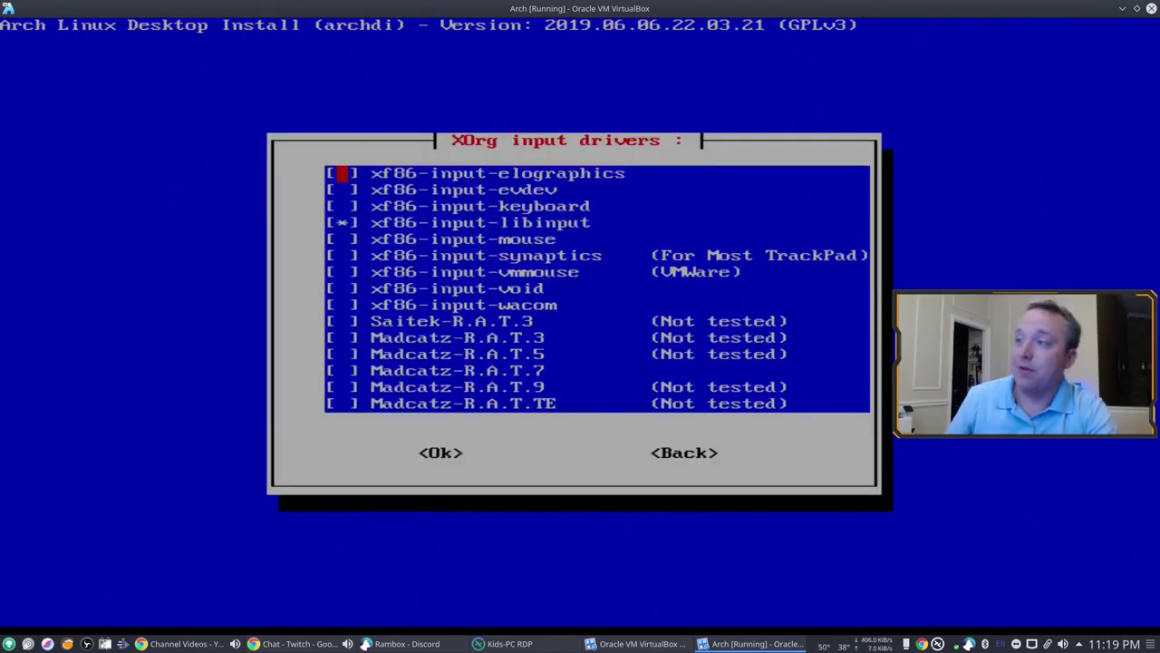
pyautogui.press('Tab')
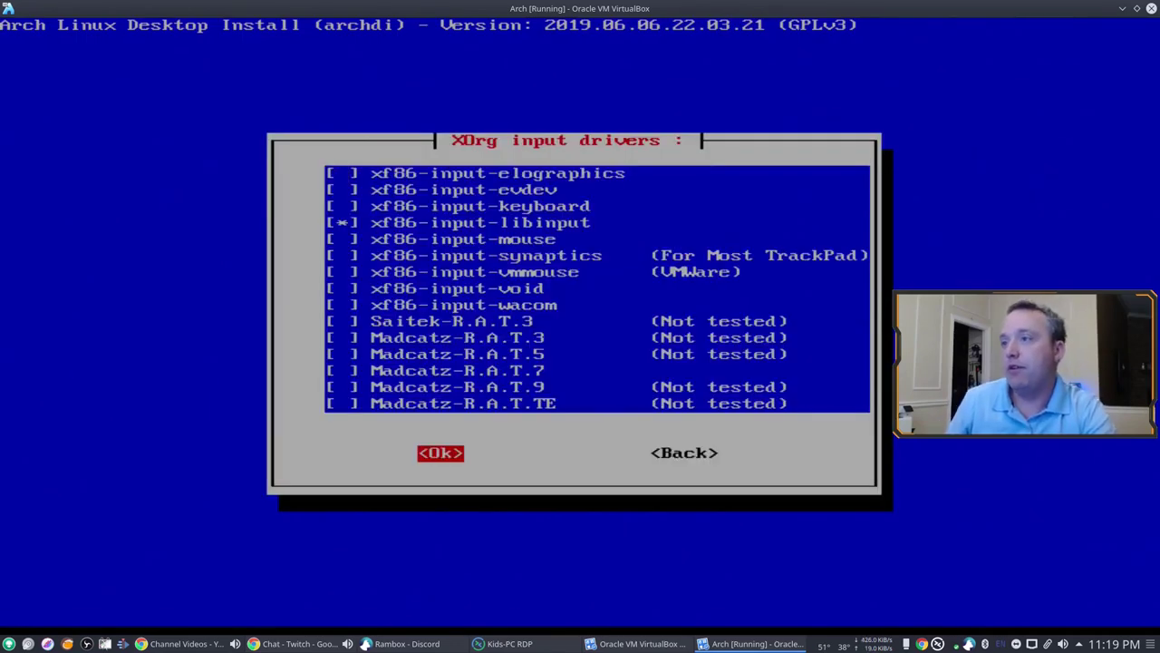
pyautogui.press('Return')
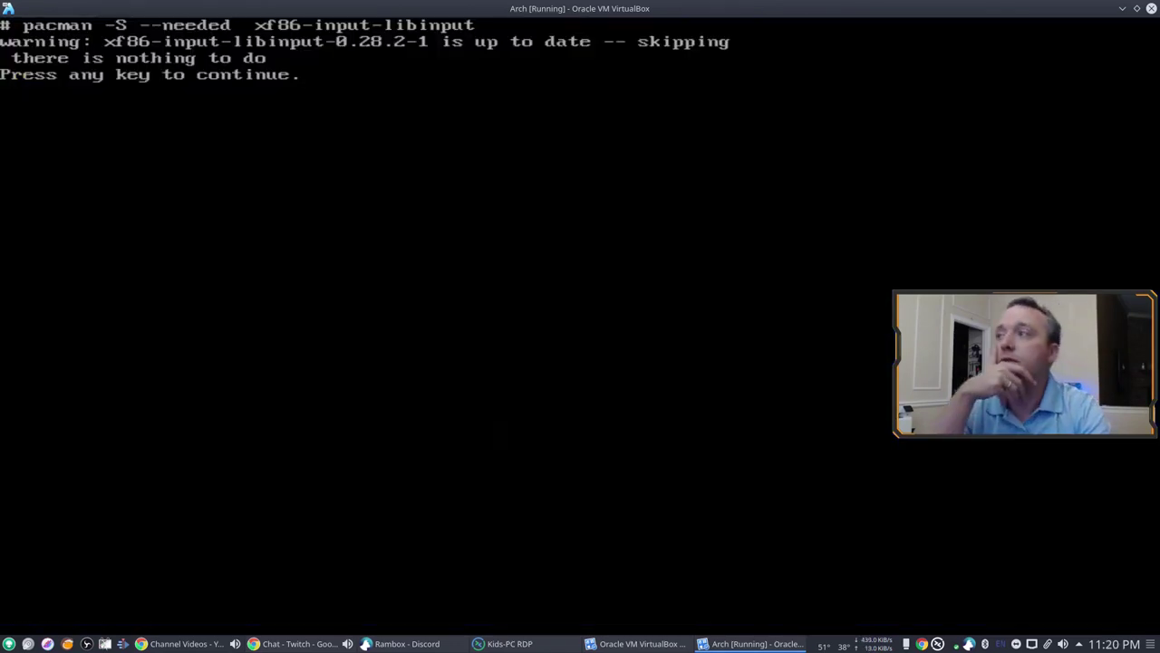
pyautogui.press('Return')
# Step: Bring up the open-source video driver checklist, leaving every driver unticked
pyautogui.press('Down')
pyautogui.press('Return')
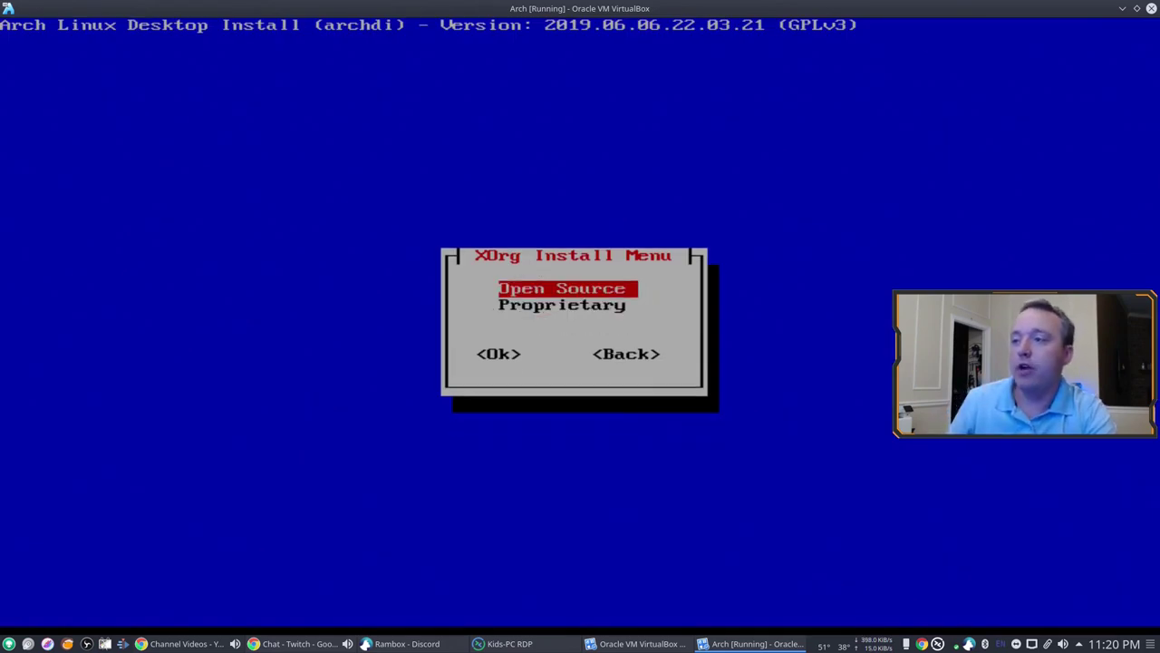
pyautogui.press('Return')
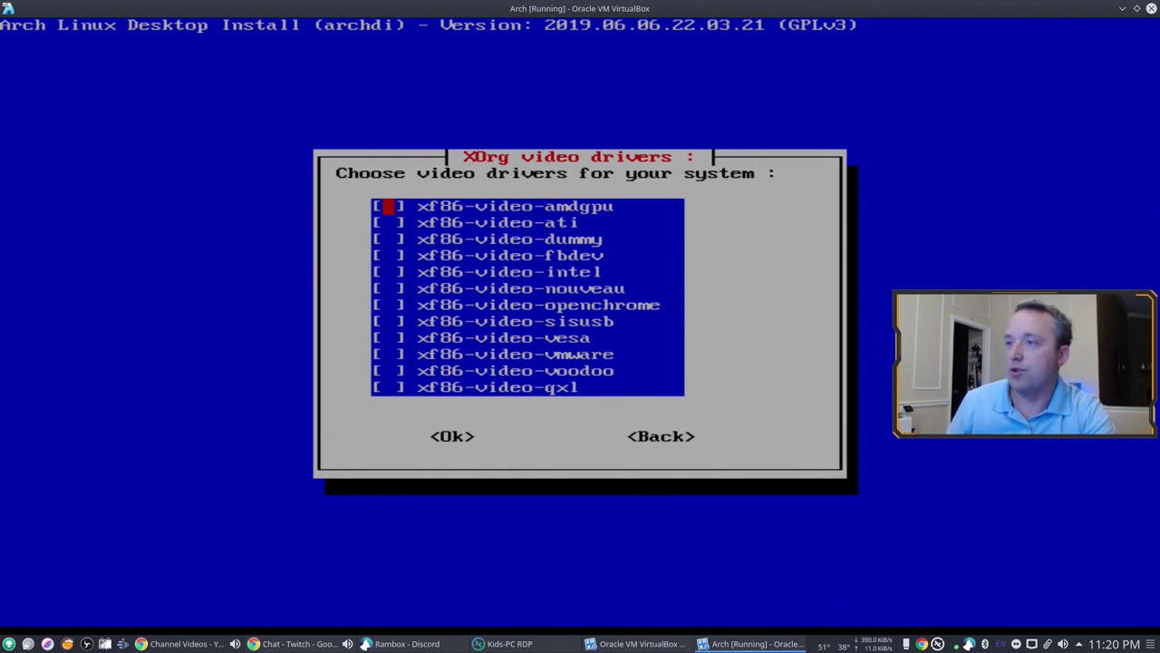
pyautogui.press('Down')
pyautogui.press('Tab')
pyautogui.press('Tab')
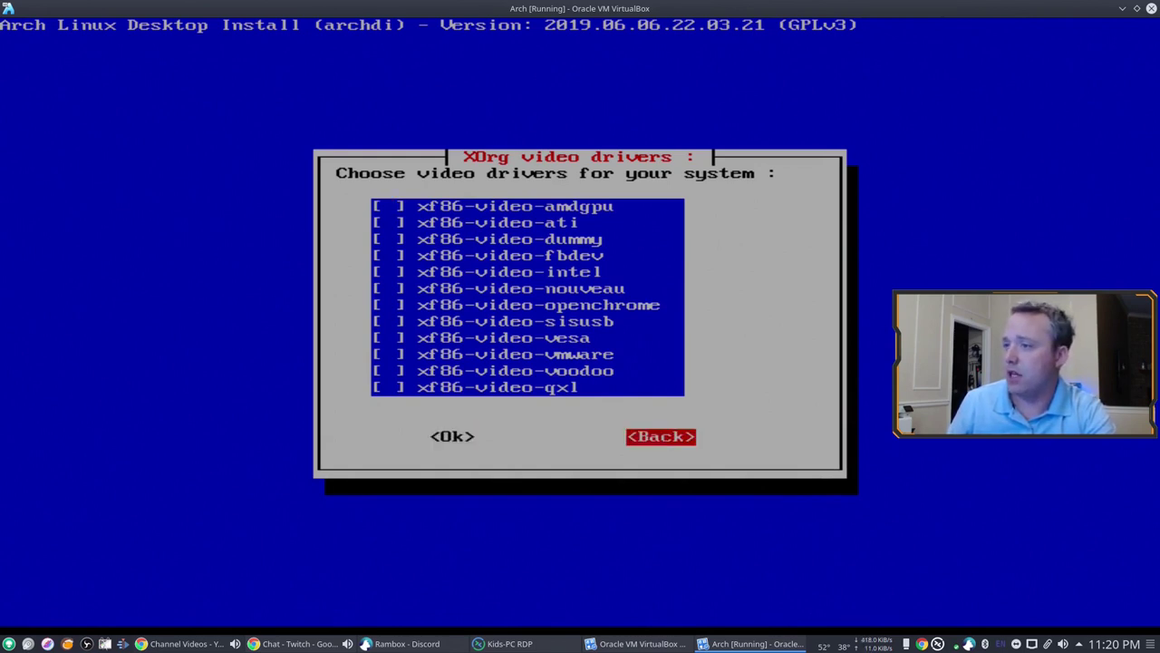
# Step: Skip the video drivers and bring up the Plasma5 packages checklist
pyautogui.press('Return')
pyautogui.press('Down')
pyautogui.press('Return')
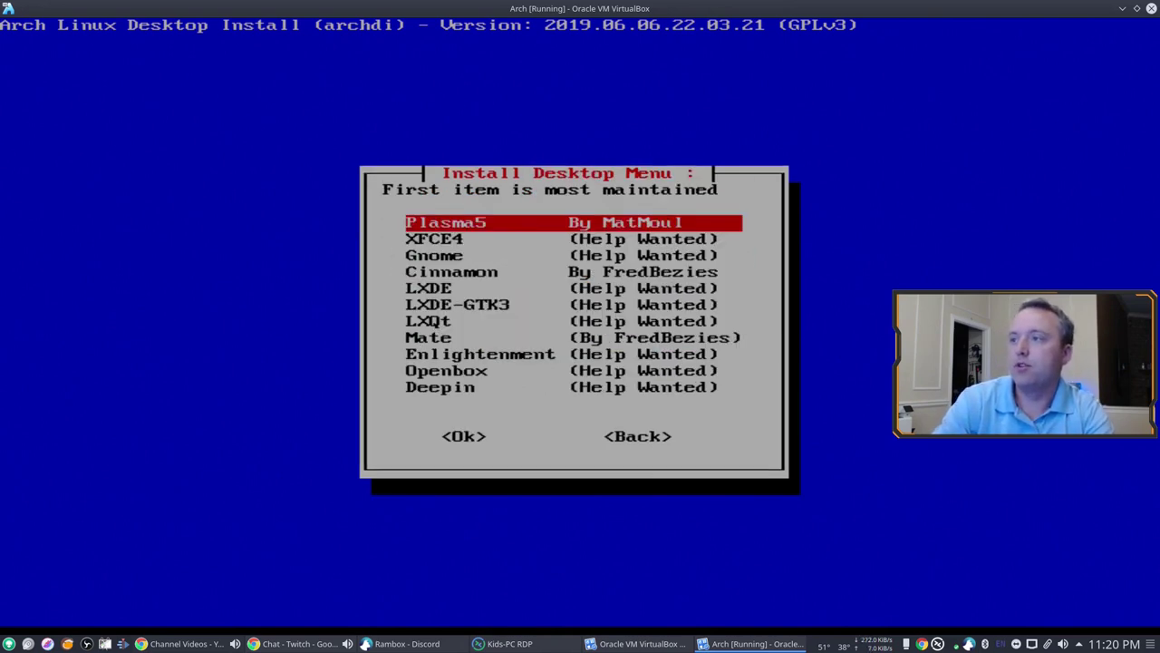
pyautogui.press('Return')
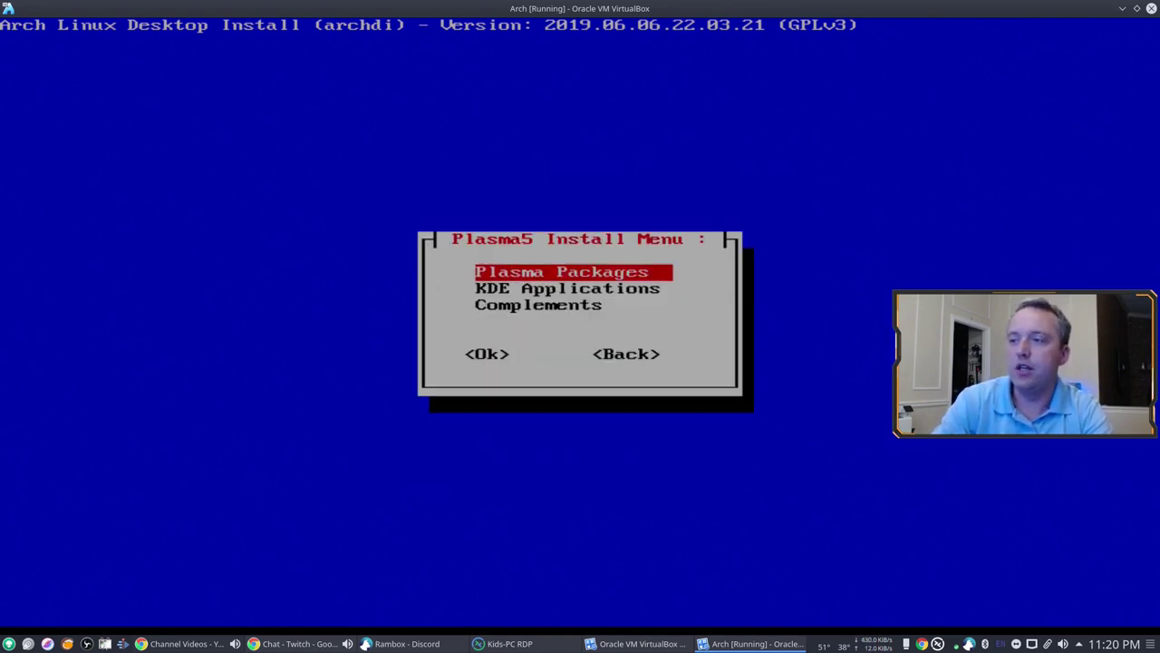
pyautogui.press('Return')
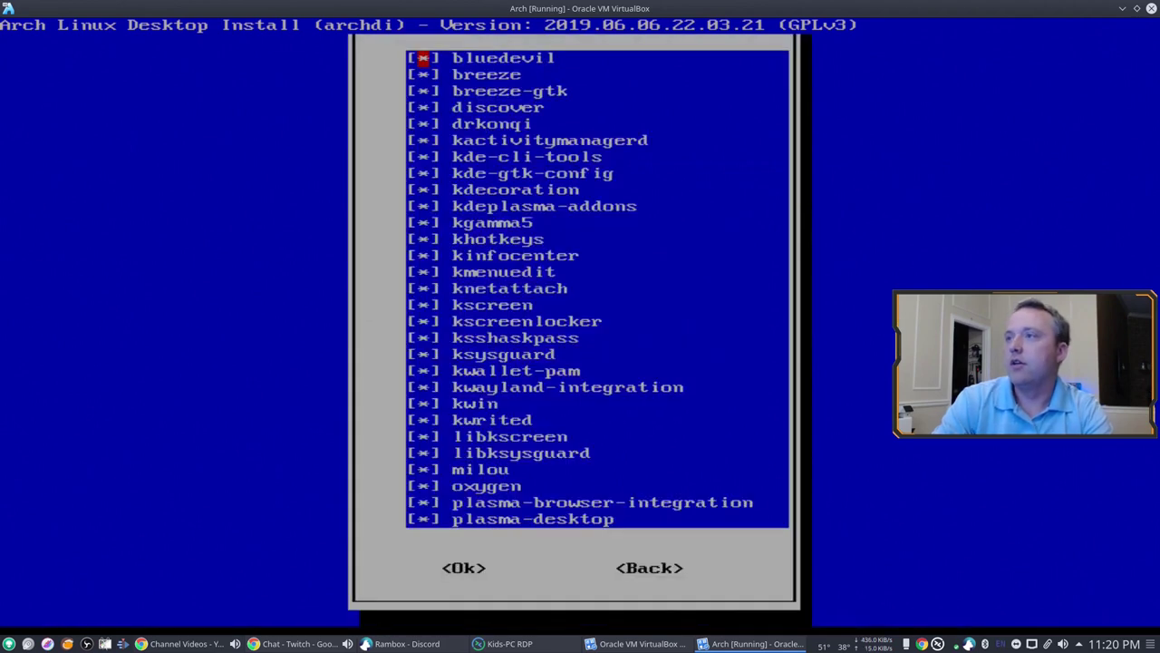
# Step: Untick kwrited and discover, then install the remaining 284 Plasma packages
pyautogui.press('Down')
pyautogui.press('Down')
pyautogui.press('Down')
pyautogui.press('Down')
pyautogui.press('Down')
pyautogui.press('Down')
pyautogui.press('Down')
pyautogui.press('Down')
pyautogui.press('Down')
pyautogui.press('Down')
pyautogui.press('Down')
pyautogui.press('Down')
pyautogui.press('Down')
pyautogui.press('Down')
pyautogui.press('Down')
pyautogui.press('Down')
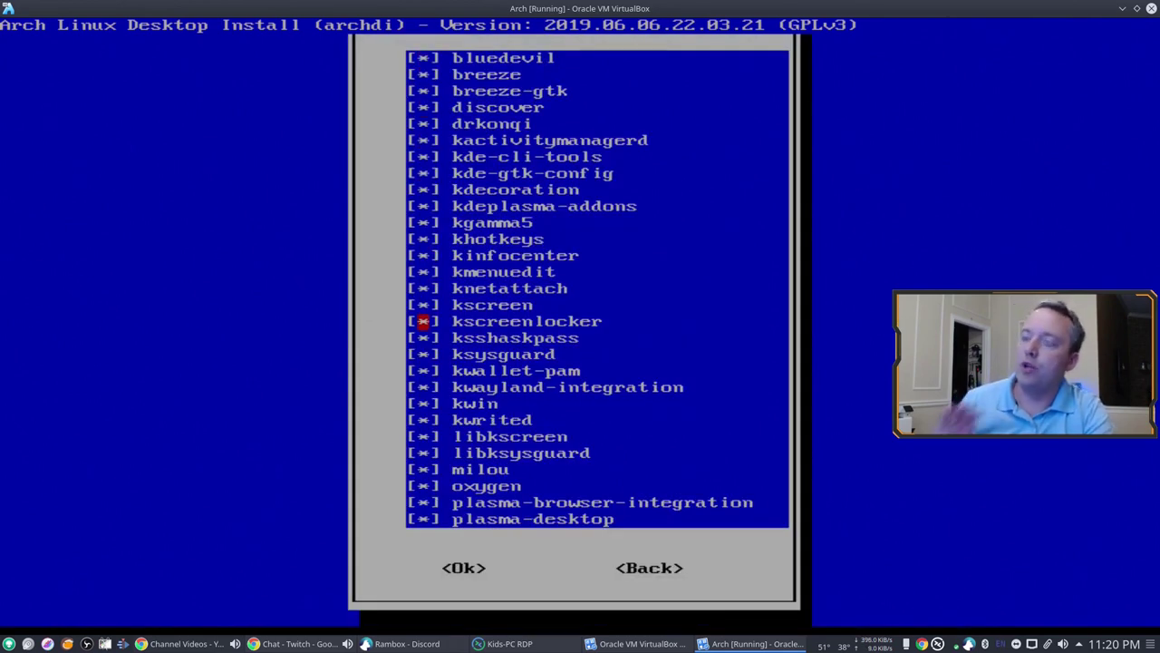
pyautogui.press('Down')
pyautogui.press('Down')
pyautogui.press('Down')
pyautogui.press('Down')
pyautogui.press('Down')
pyautogui.press('Down')
pyautogui.press('space')
pyautogui.press('Up')
pyautogui.press('Up')
pyautogui.press('Up')
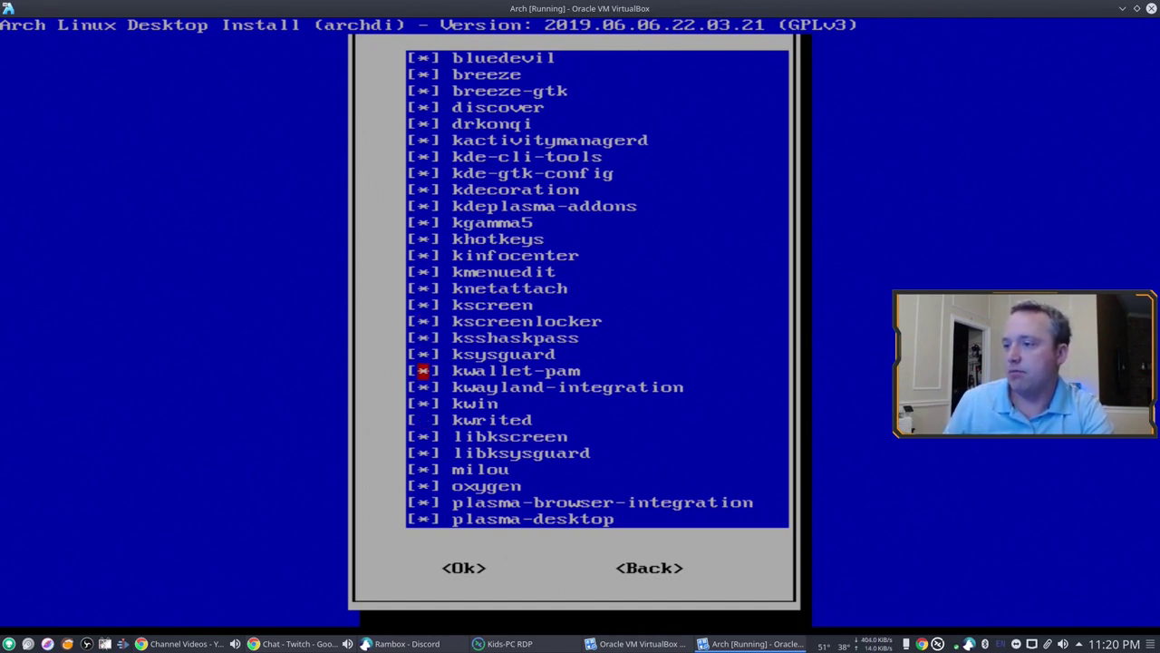
pyautogui.press('Up')
pyautogui.press('Down')
pyautogui.press('Down')
pyautogui.press('Up')
pyautogui.press('Up')
pyautogui.press('Up')
pyautogui.press('Up')
pyautogui.press('Up')
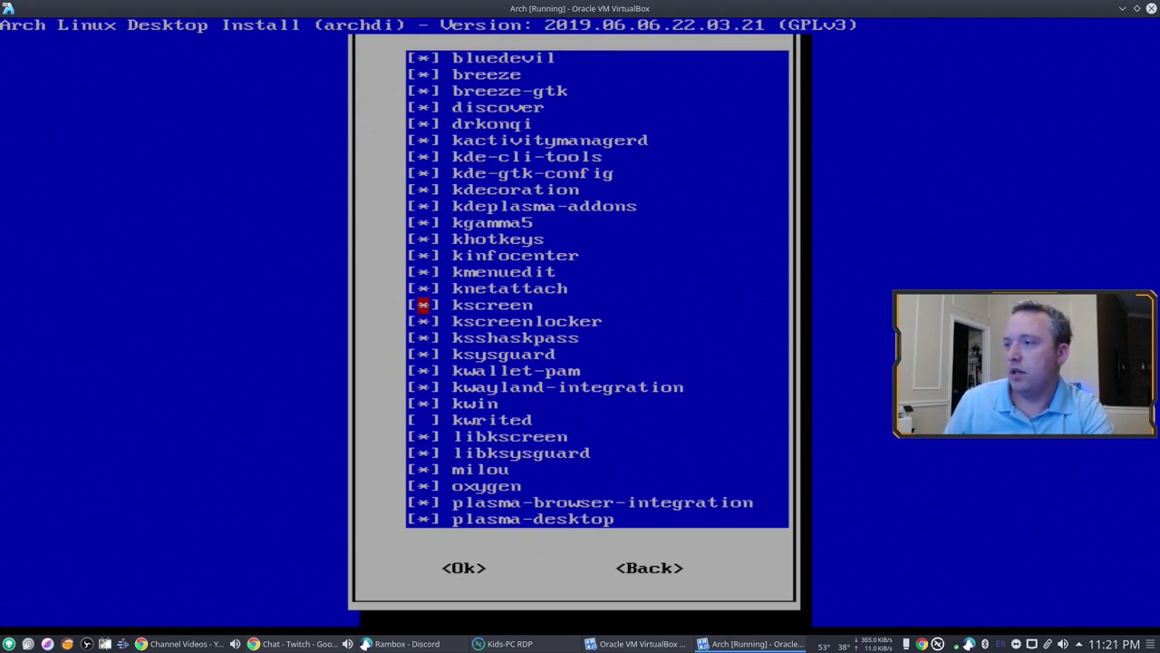
pyautogui.press('Up')
pyautogui.press('Up')
pyautogui.press('Up')
pyautogui.press('Up')
pyautogui.press('Up')
pyautogui.press('Up')
pyautogui.press('Up')
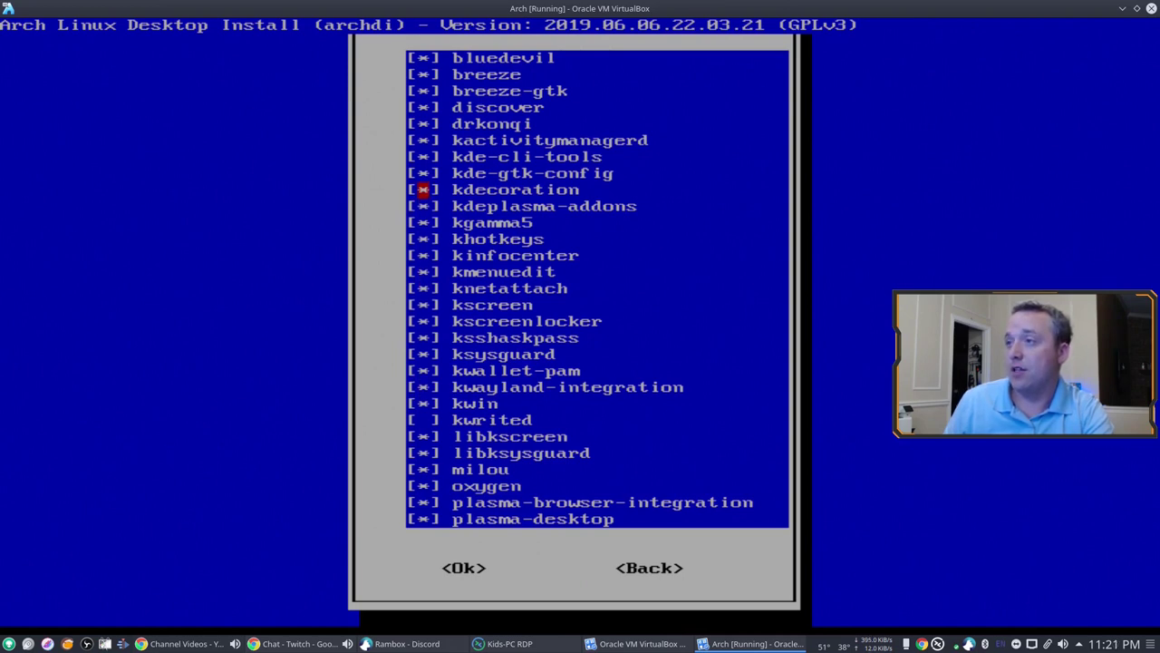
pyautogui.press('Up')
pyautogui.press('Up')
pyautogui.press('Up')
pyautogui.press('Up')
pyautogui.press('Up')
pyautogui.press('space')
pyautogui.press('Up')
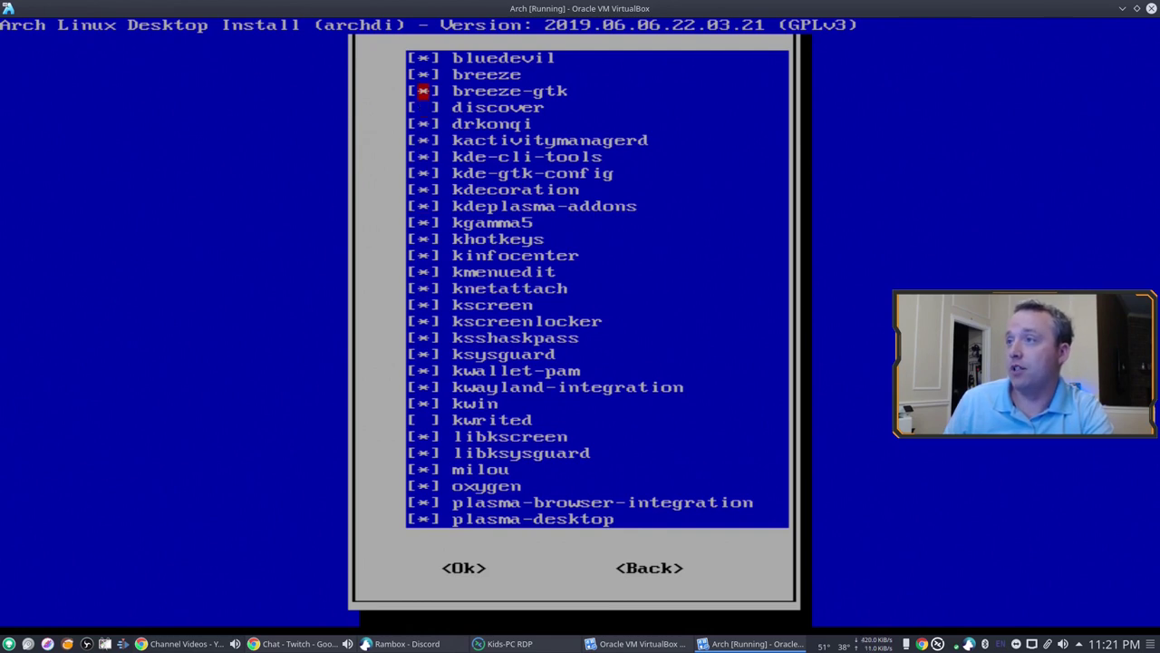
pyautogui.press('Up')
pyautogui.press('Up')
pyautogui.press('Down')
pyautogui.press('Down')
pyautogui.press('Down')
pyautogui.press('Down')
pyautogui.press('Down')
pyautogui.press('Down')
pyautogui.press('Down')
pyautogui.press('Down')
pyautogui.press('Down')
pyautogui.press('Down')
pyautogui.press('Down')
pyautogui.press('Down')
pyautogui.press('Down')
pyautogui.press('Down')
pyautogui.press('Down')
pyautogui.press('Down')
pyautogui.press('Down')
pyautogui.press('Down')
pyautogui.press('Down')
pyautogui.press('Down')
pyautogui.press('Down')
pyautogui.press('Down')
pyautogui.press('Down')
pyautogui.press('Down')
pyautogui.press('Down')
pyautogui.press('Down')
pyautogui.press('Down')
pyautogui.press('Down')
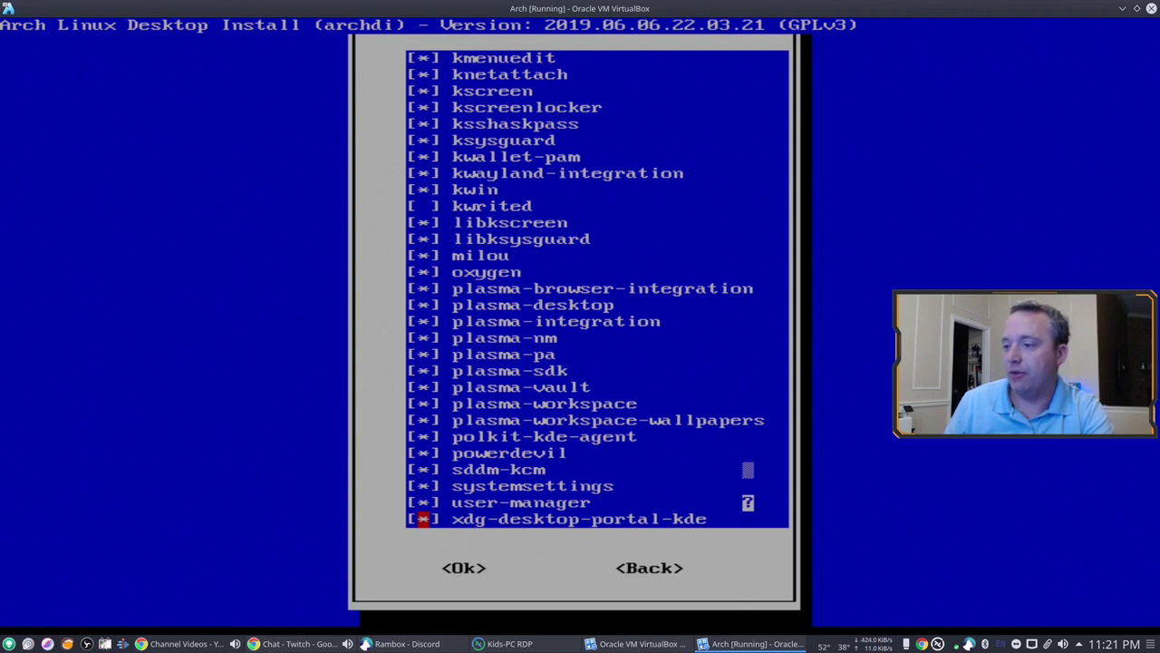
pyautogui.press('Tab')
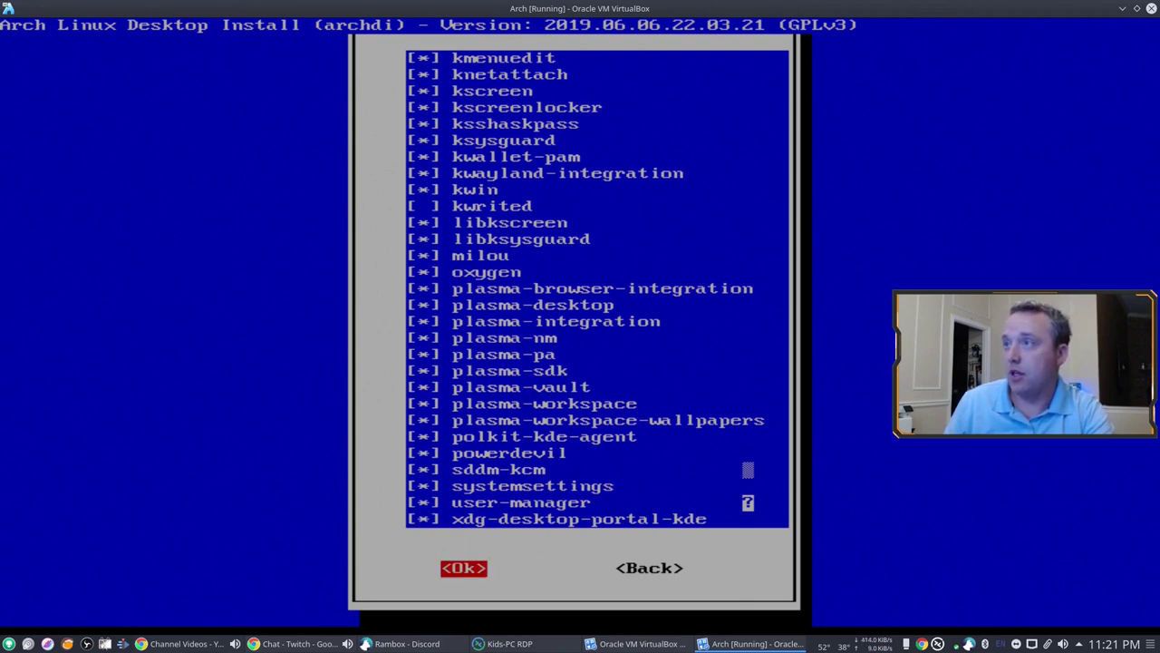
pyautogui.press('Return')
pyautogui.press('Return')
pyautogui.press('Return')
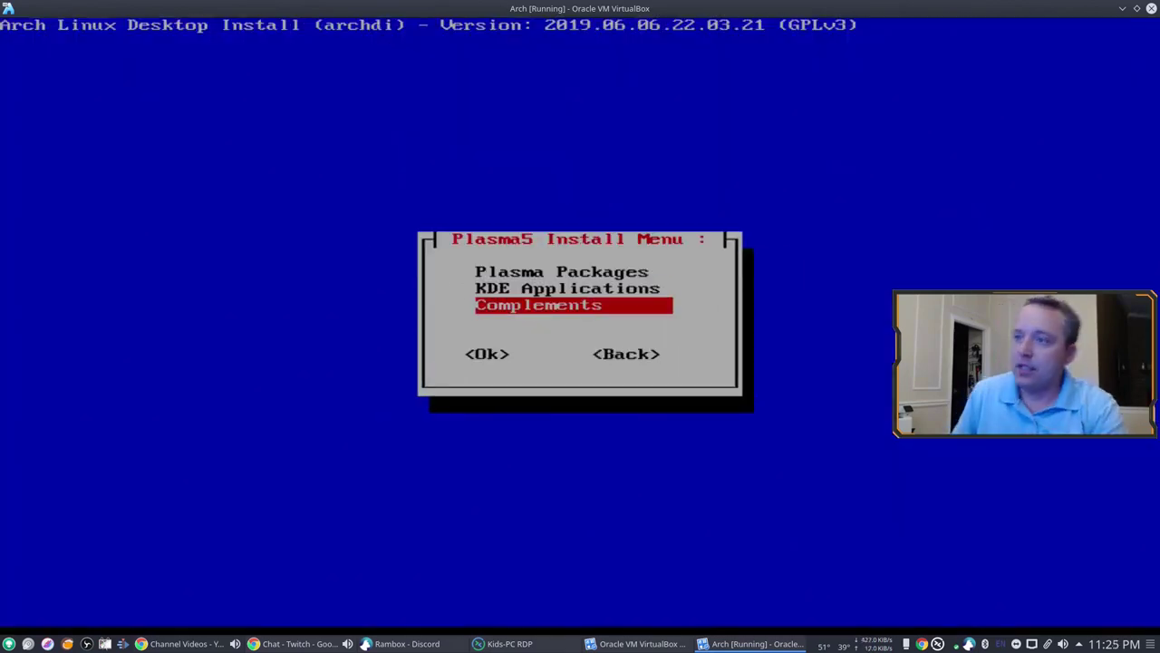
# Step: Skip the KDE applications menu and return to the main install menu
pyautogui.press('Up')
pyautogui.press('Return')
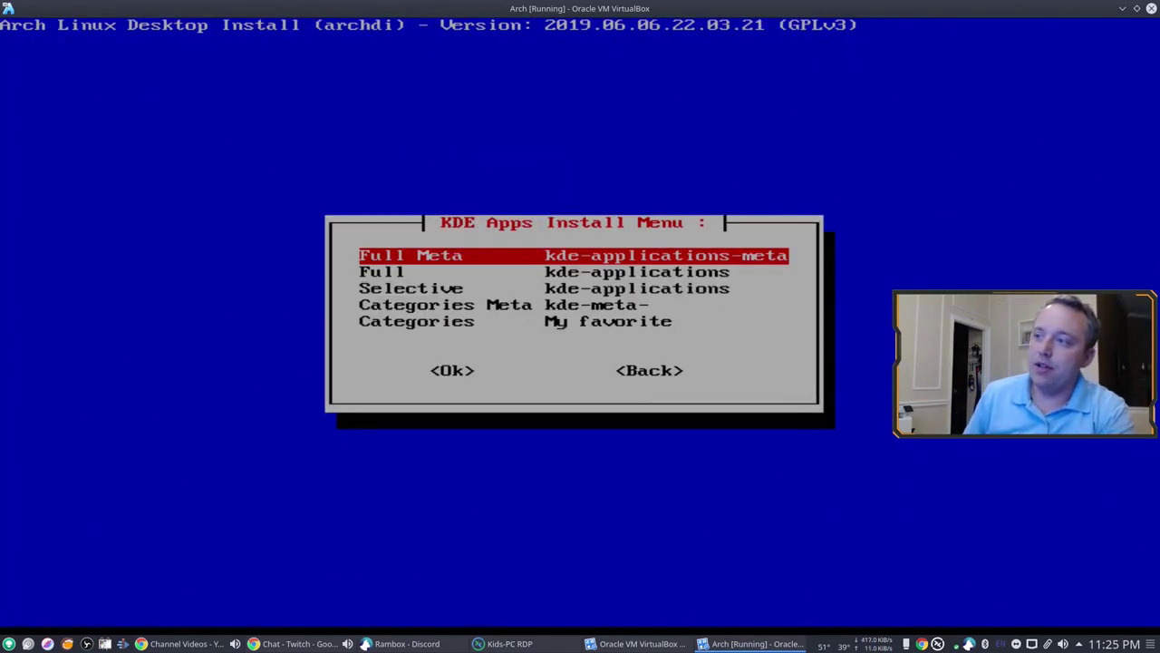
pyautogui.press('Tab')
pyautogui.press('Tab')
pyautogui.press('Return')
pyautogui.press('Tab')
pyautogui.press('Tab')
pyautogui.press('Return')
pyautogui.press('Down')
pyautogui.press('Tab')
pyautogui.press('Tab')
pyautogui.press('Return')
# Step: Install sddm as the display manager, answer its start-at-boot prompt, and return to the Install Menu
pyautogui.press('Down')
pyautogui.press('Return')
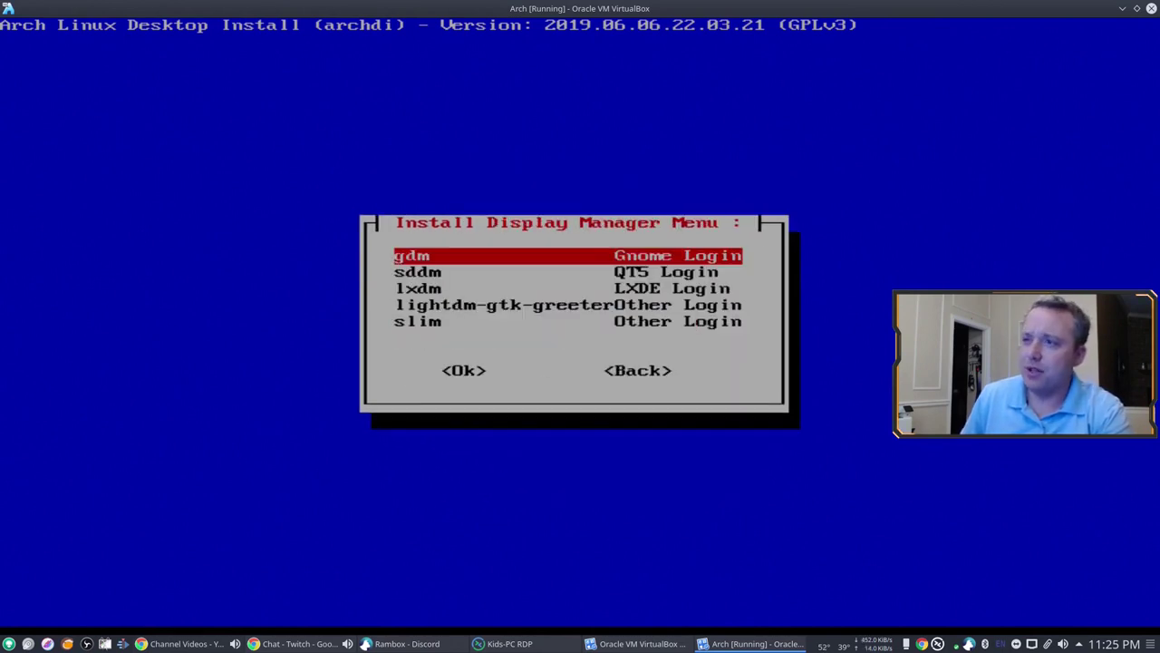
pyautogui.press('Down')
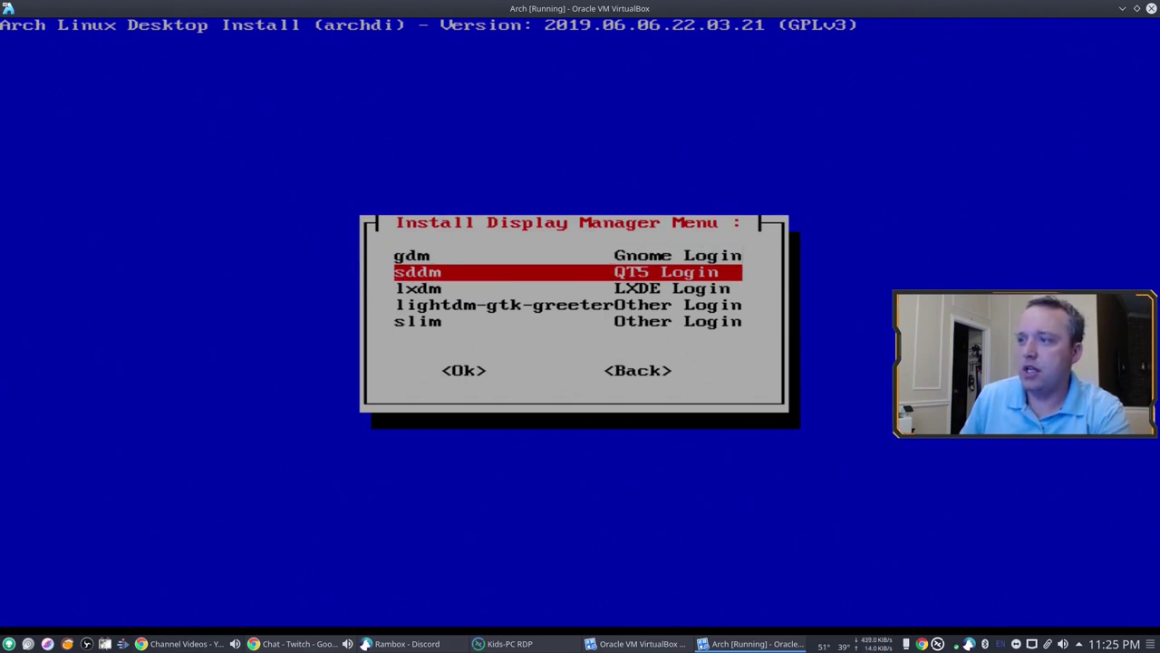
pyautogui.press('Return')
pyautogui.press('Return')
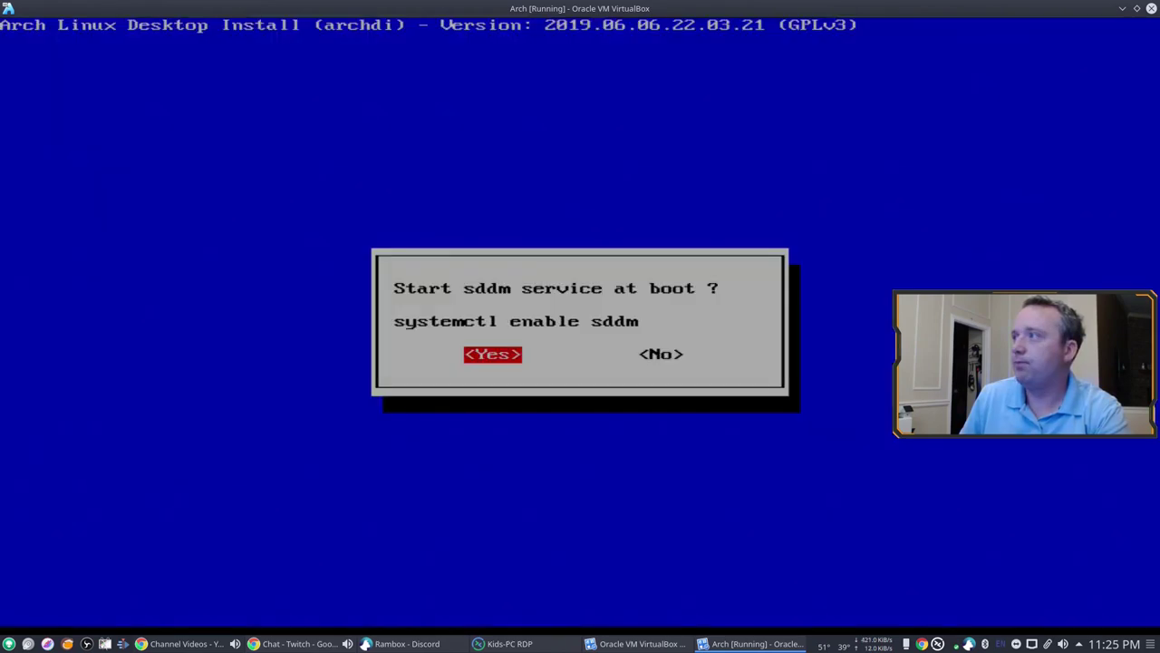
pyautogui.press('Return')
pyautogui.press('Return')
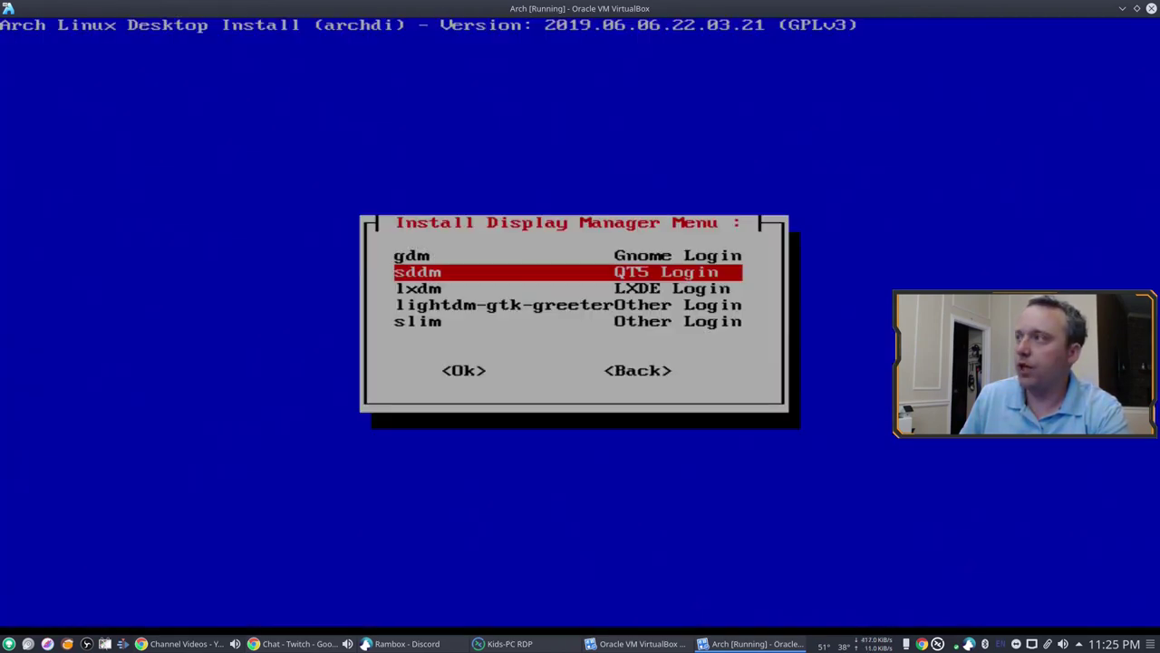
pyautogui.press('Tab')
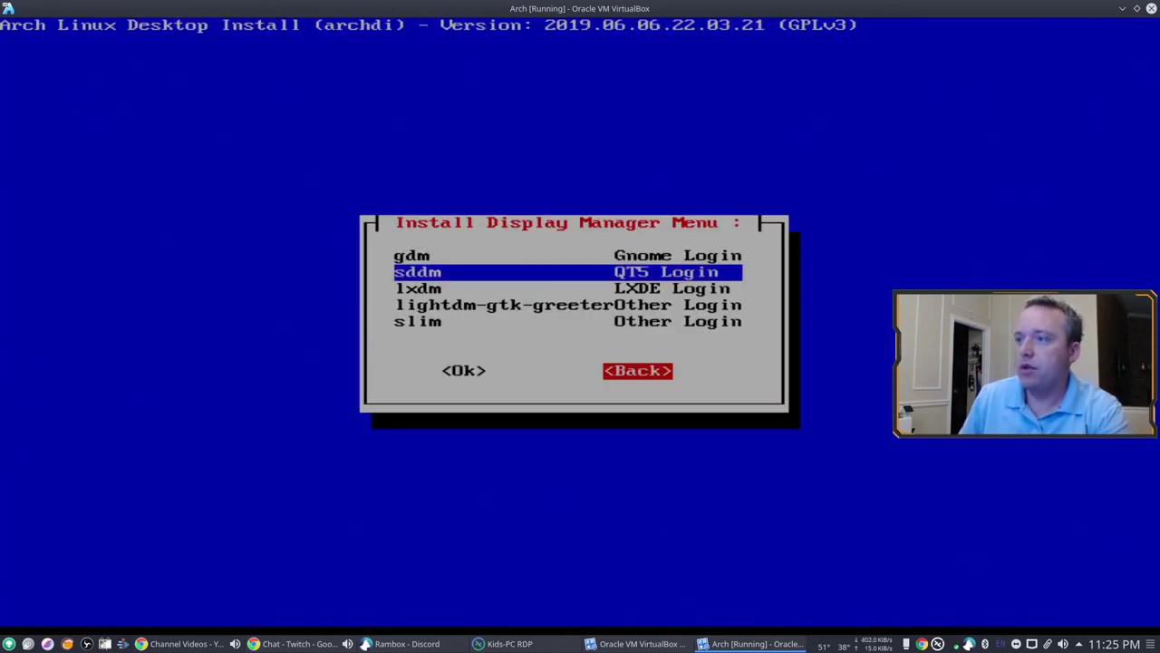
pyautogui.press('Return')
pyautogui.press('Return')
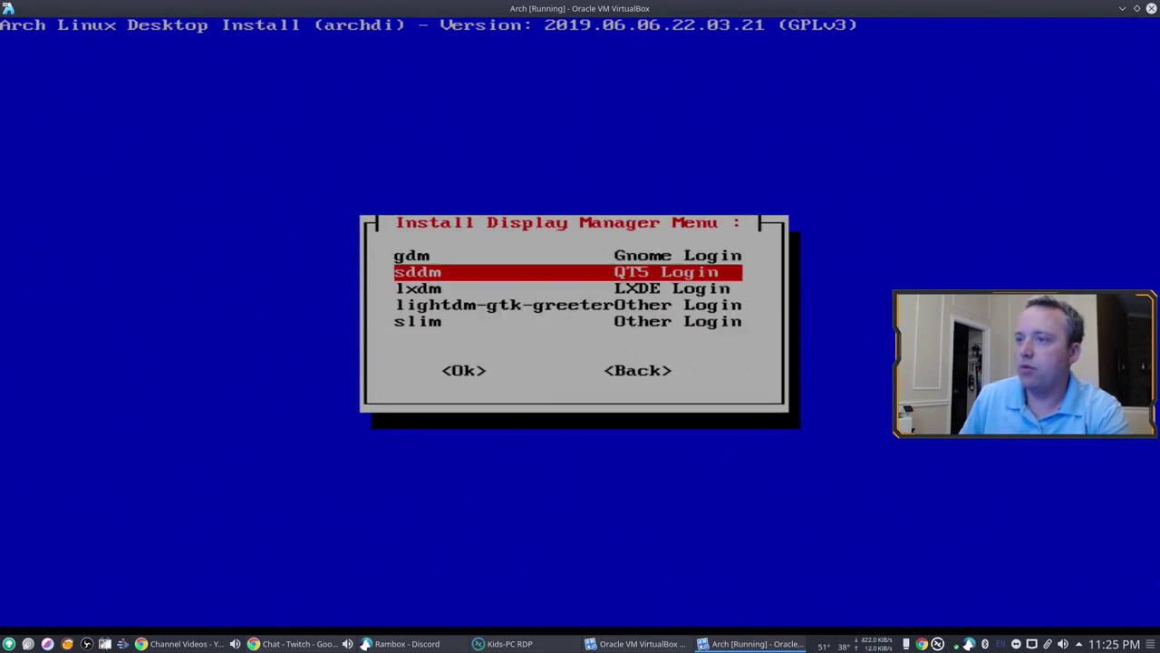
pyautogui.press('Tab')
pyautogui.press('Return')
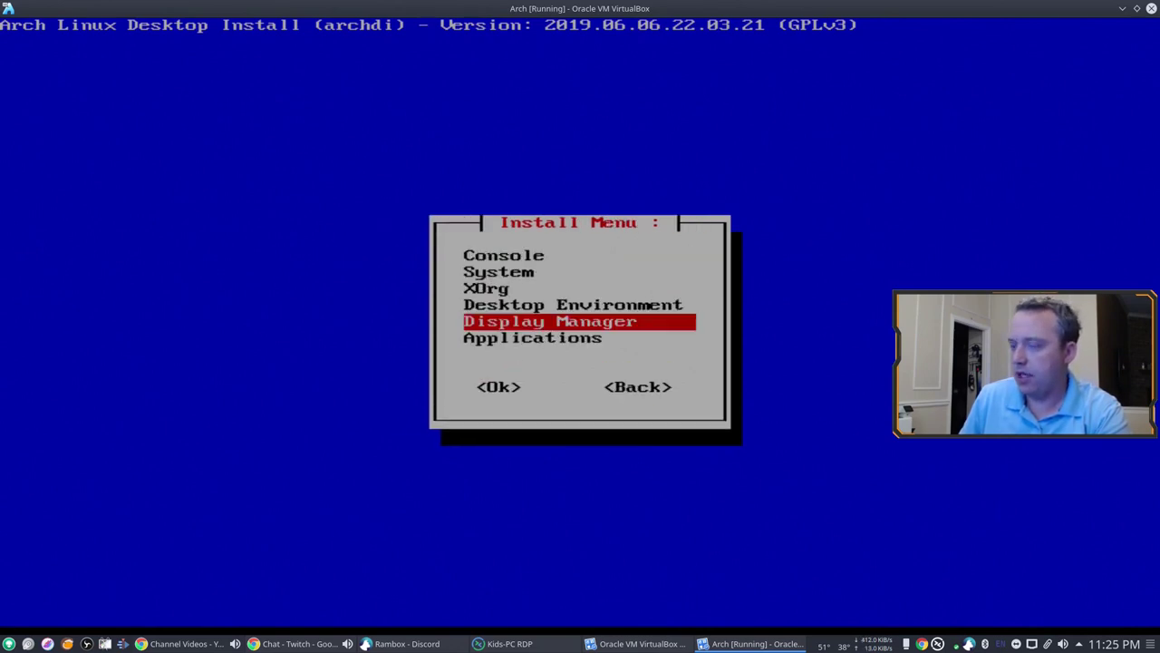
# Step: Go to Applications and open the PacMan GUI category in archdi
pyautogui.press('Down')
pyautogui.press('Return')
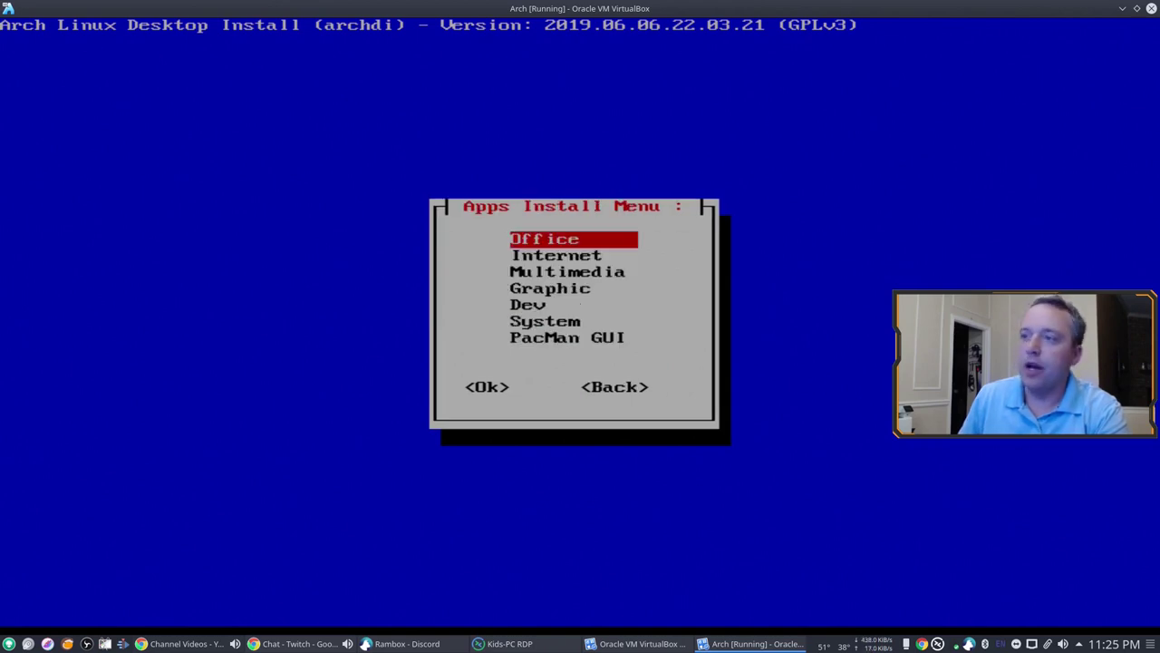
pyautogui.press('Down')
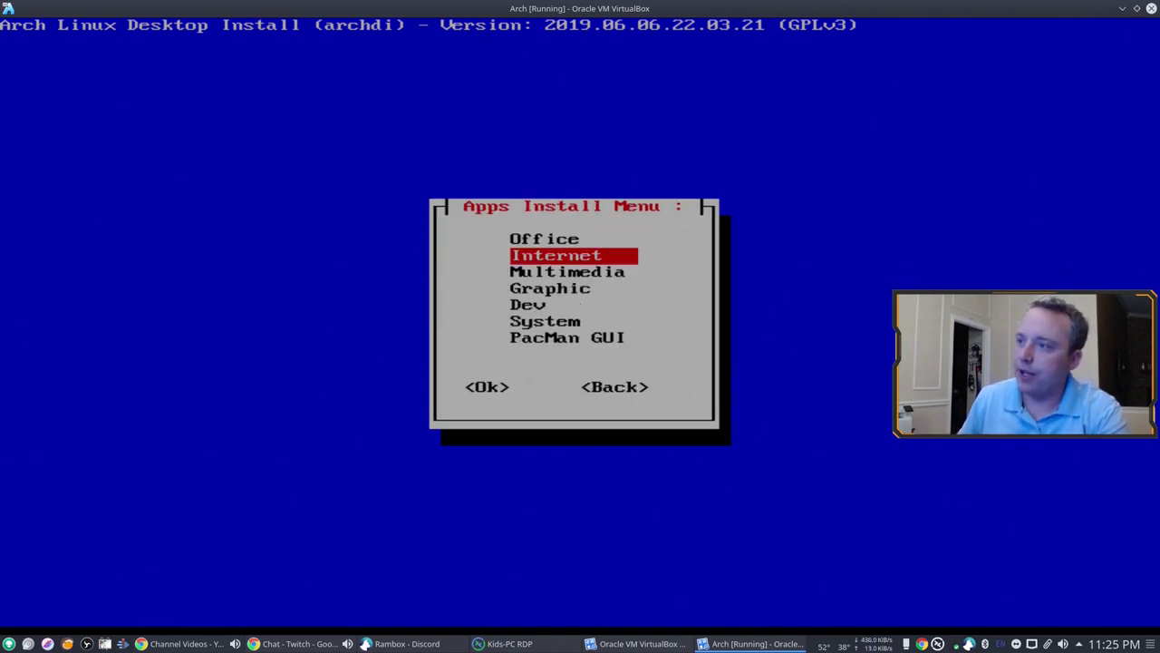
pyautogui.press('Down')
pyautogui.press('Down')
pyautogui.press('Down')
pyautogui.press('Down')
pyautogui.press('Down')
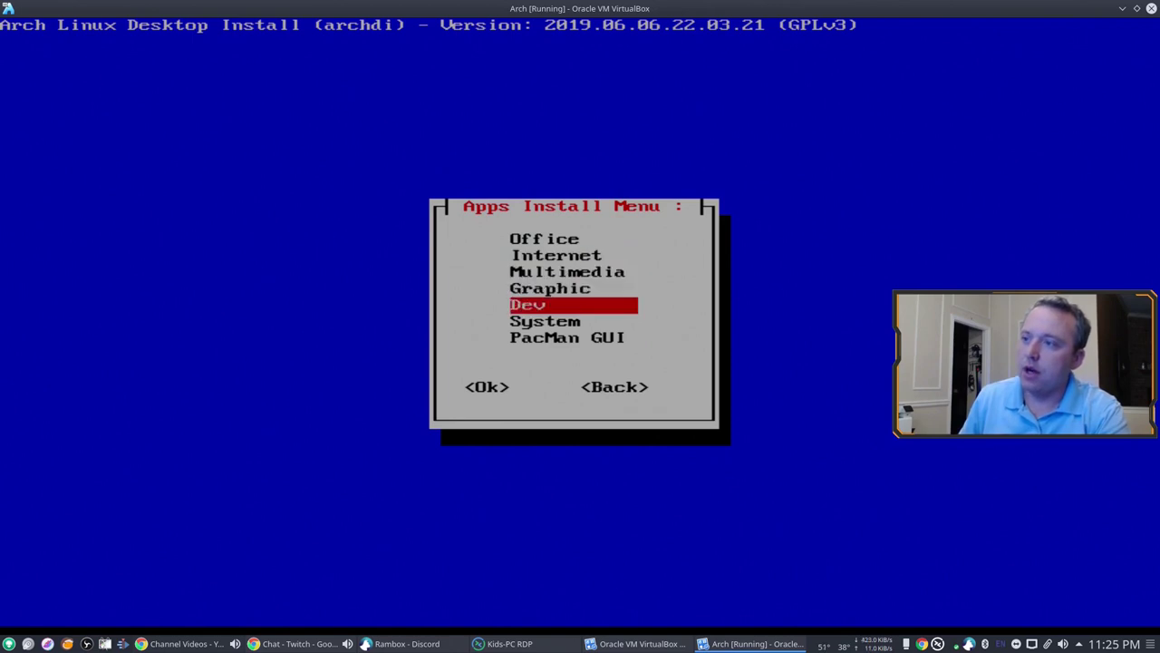
pyautogui.press('Return')
# Step: Select octopi instead of pamac-aur as the package manager GUI
pyautogui.press('Down')
pyautogui.press('space')
pyautogui.press('Tab')
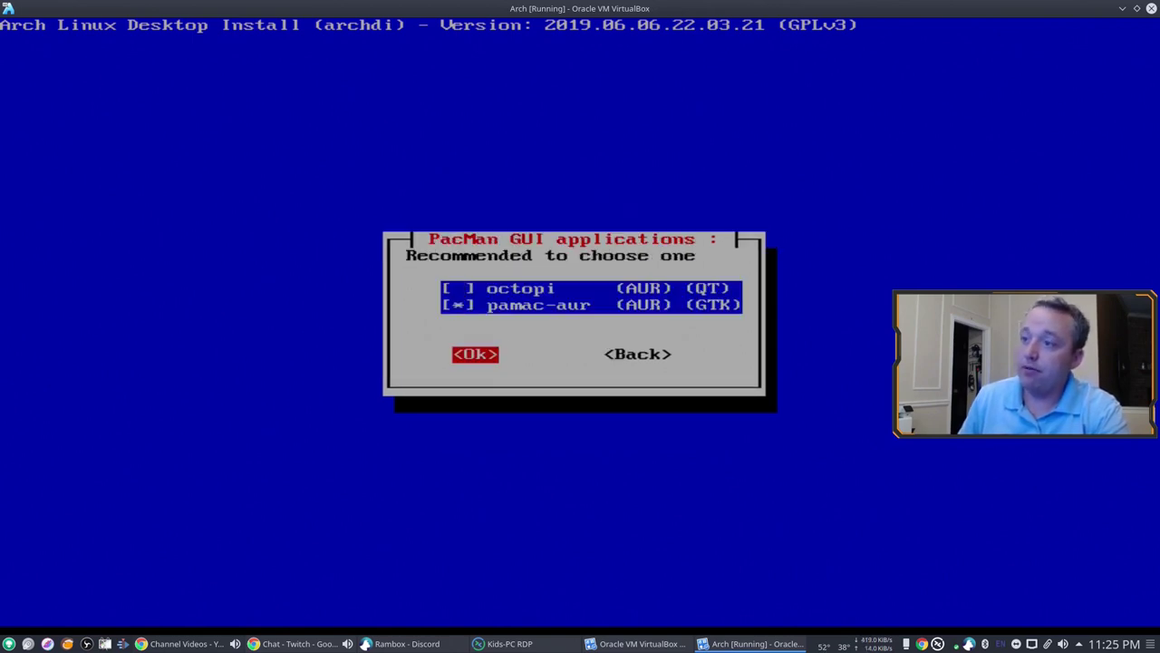
pyautogui.hotkey('shift', 'Tab')
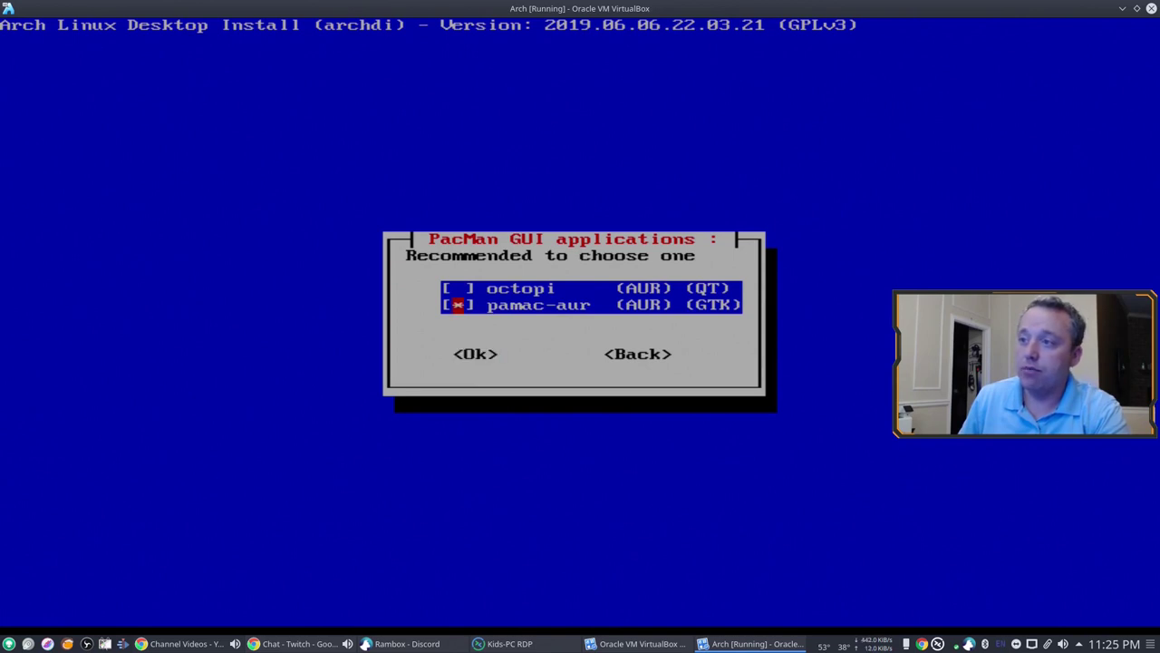
pyautogui.press('space')
pyautogui.press('Up')
pyautogui.press('space')
pyautogui.press('Tab')
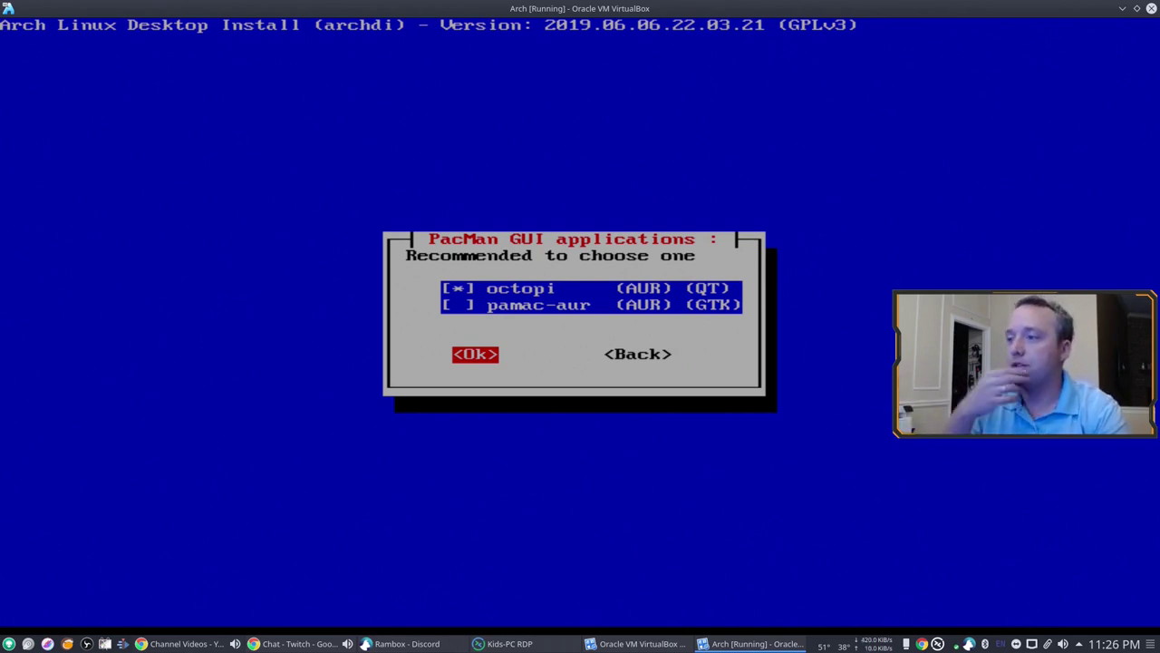
# Step: Install octopi with yay's default provider, then head back toward the Install Menu
pyautogui.press('Return')
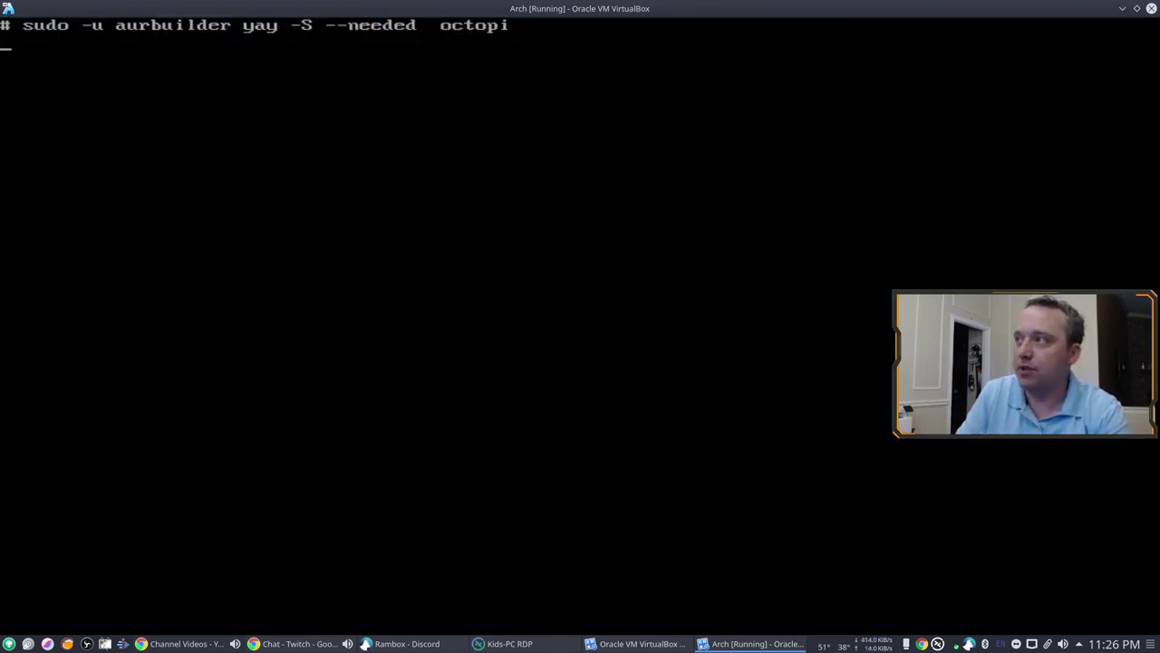
pyautogui.press('Return')
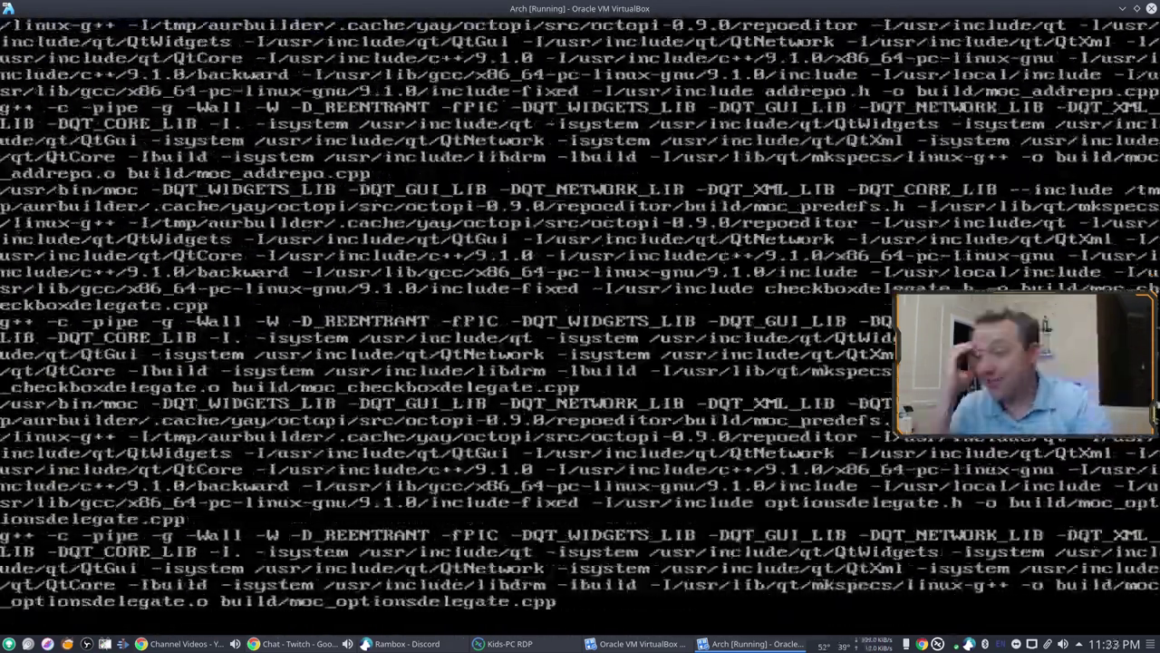
pyautogui.press('Tab')
pyautogui.press('Tab')
# Step: Return to archdi's main menu and open the Config Menu
pyautogui.press('Return')
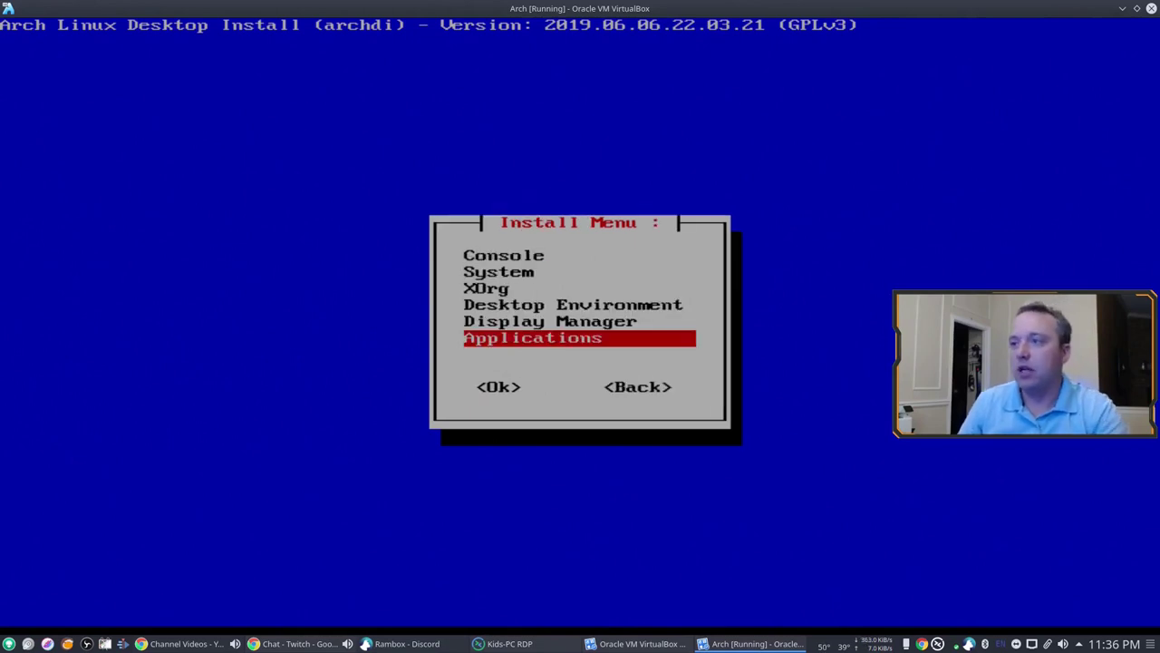
pyautogui.press('Tab')
pyautogui.press('Tab')
pyautogui.press('Return')
pyautogui.press('Tab')
pyautogui.press('Tab')
pyautogui.press('Tab')
pyautogui.press('Down')
pyautogui.press('Return')
# Step: In Bash configuration, accept the default aliases in alias.sh
pyautogui.press('Return')
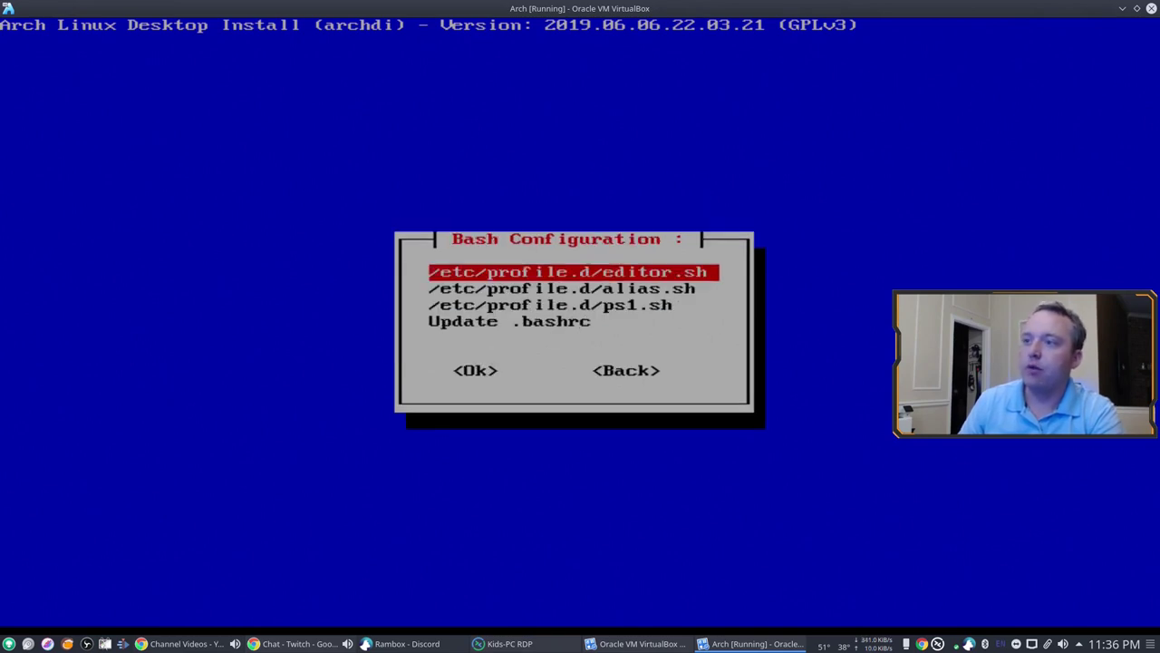
pyautogui.press('Return')
pyautogui.press('Return')
pyautogui.press('Down')
pyautogui.press('Return')
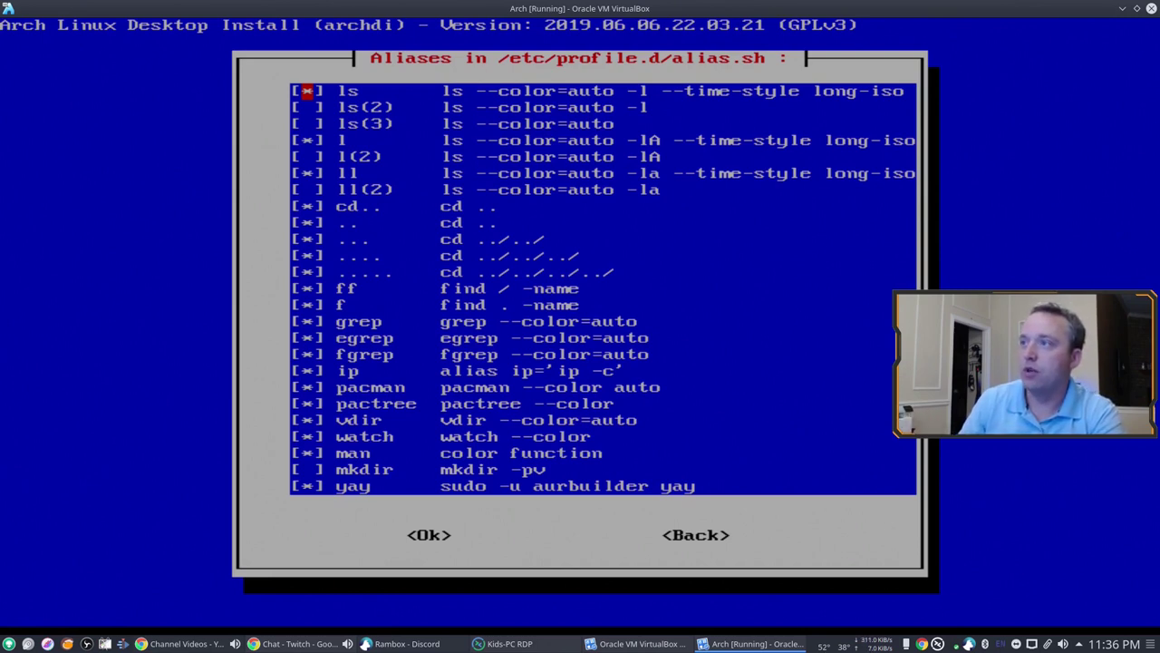
pyautogui.press('Tab')
pyautogui.press('Tab')
pyautogui.press('Left')
pyautogui.press('Return')
# Step: Choose the Minimal prompt in ps1.sh and update the skel and root .bashrc files
pyautogui.press('Down')
pyautogui.press('Return')
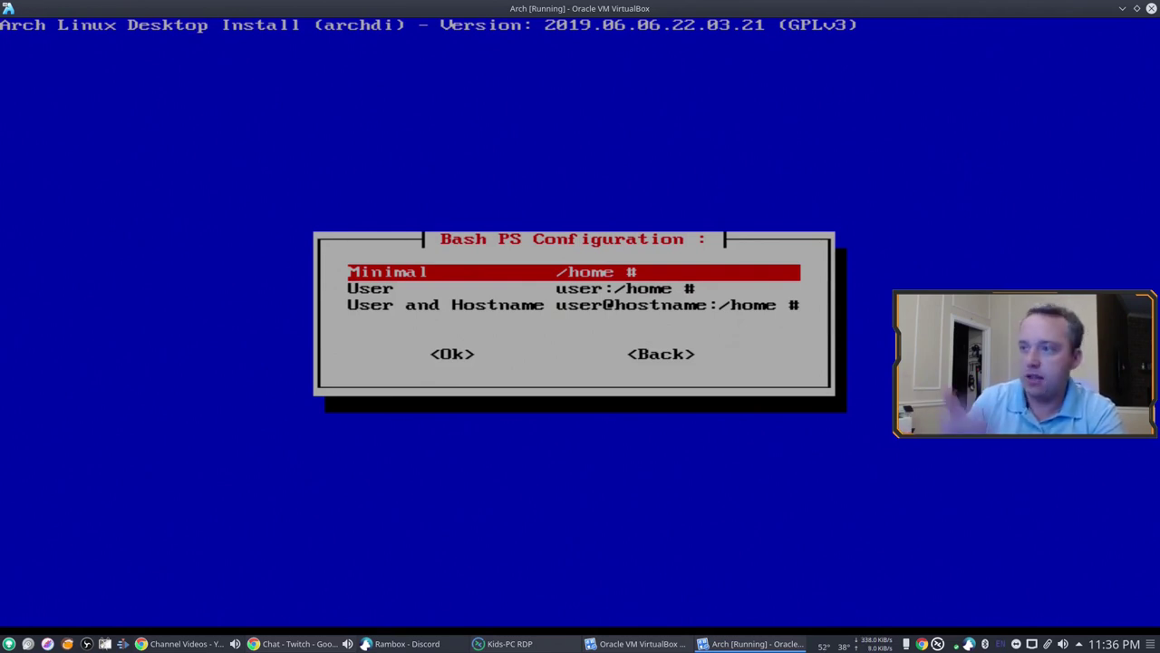
pyautogui.press('Return')
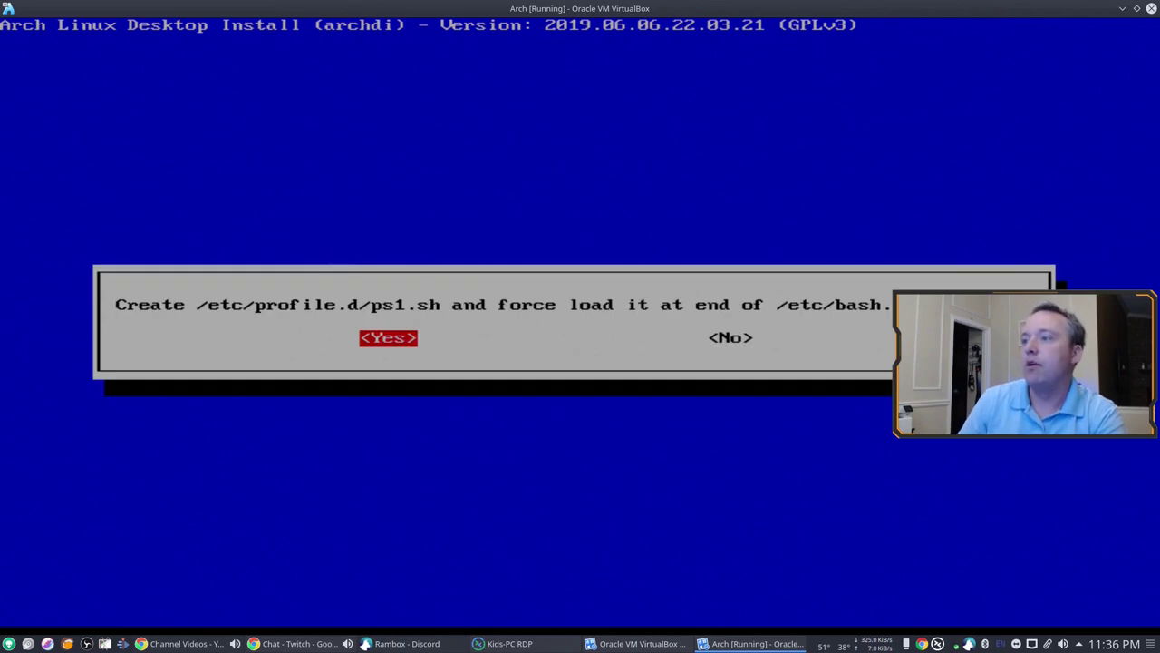
pyautogui.press('Return')
pyautogui.press('Down')
pyautogui.press('Return')
pyautogui.press('Return')
pyautogui.press('Return')
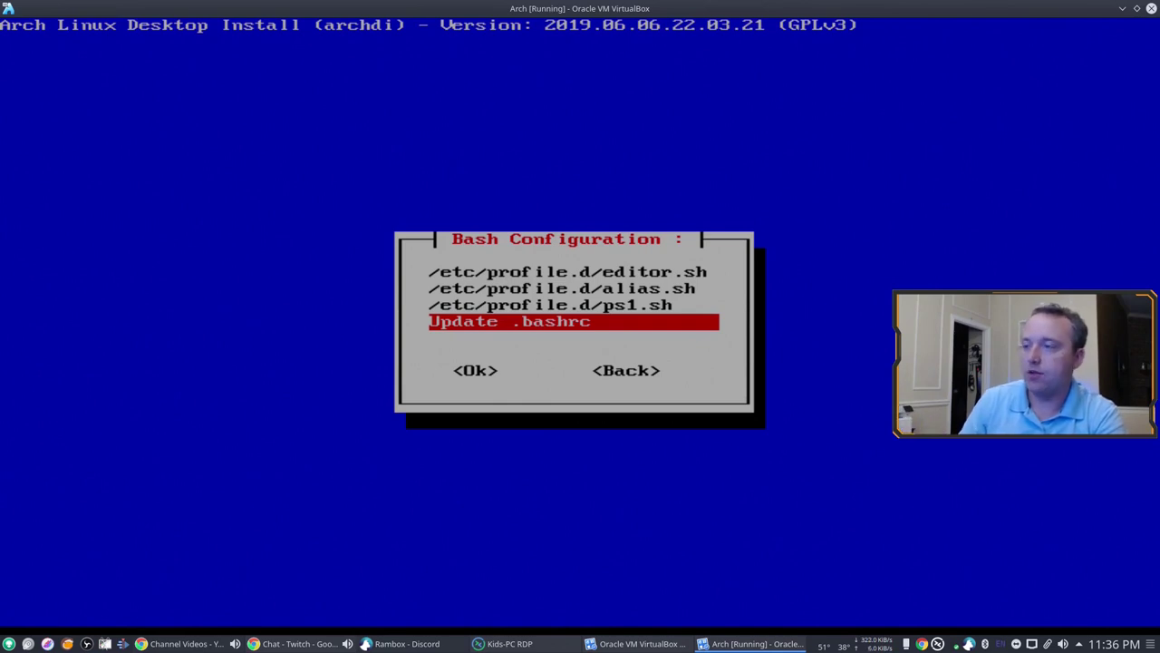
# Step: Go back to the Config Menu and open the Firewall settings
pyautogui.press('Tab')
pyautogui.press('Tab')
pyautogui.press('Return')
pyautogui.press('Down')
pyautogui.press('Return')
pyautogui.press('Tab')
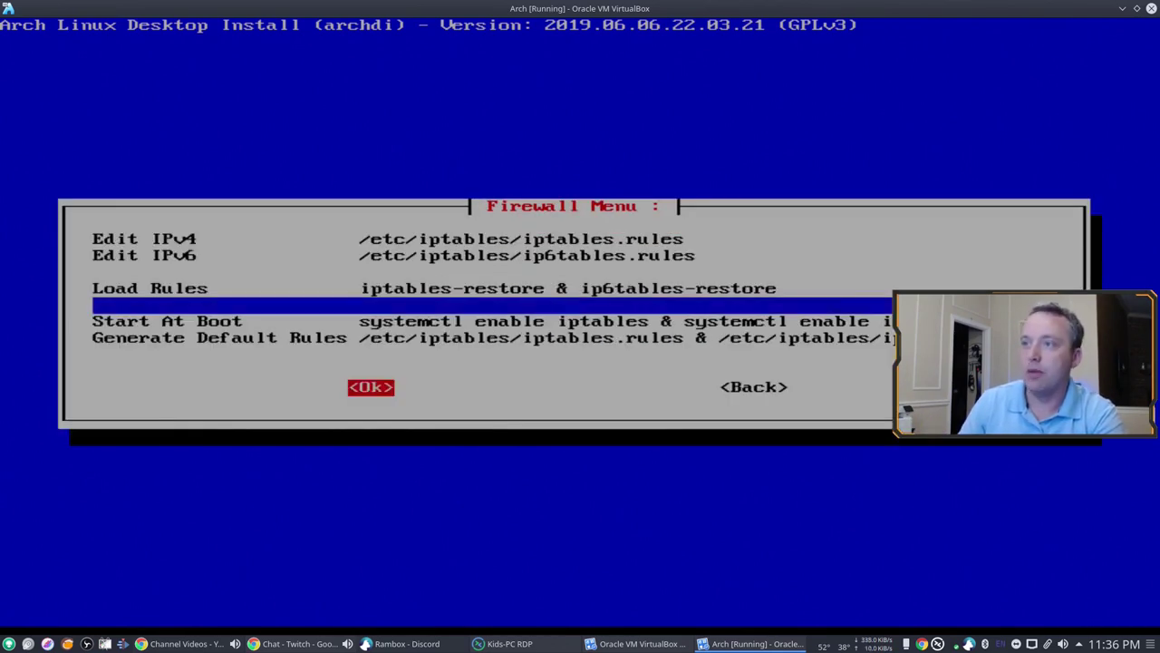
pyautogui.press('Tab')
# Step: Leave the firewall unchanged and create a new user account with a password under Accounts
pyautogui.press('Return')
pyautogui.press('Down')
pyautogui.press('Return')
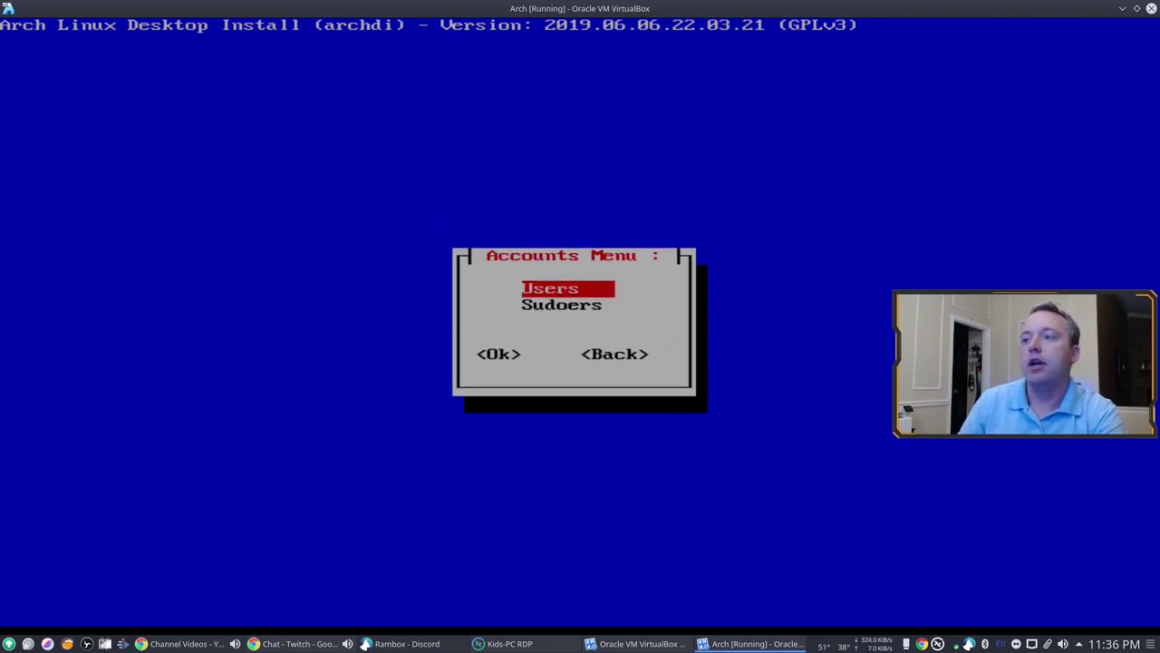
pyautogui.press('Return')
pyautogui.press('Return')
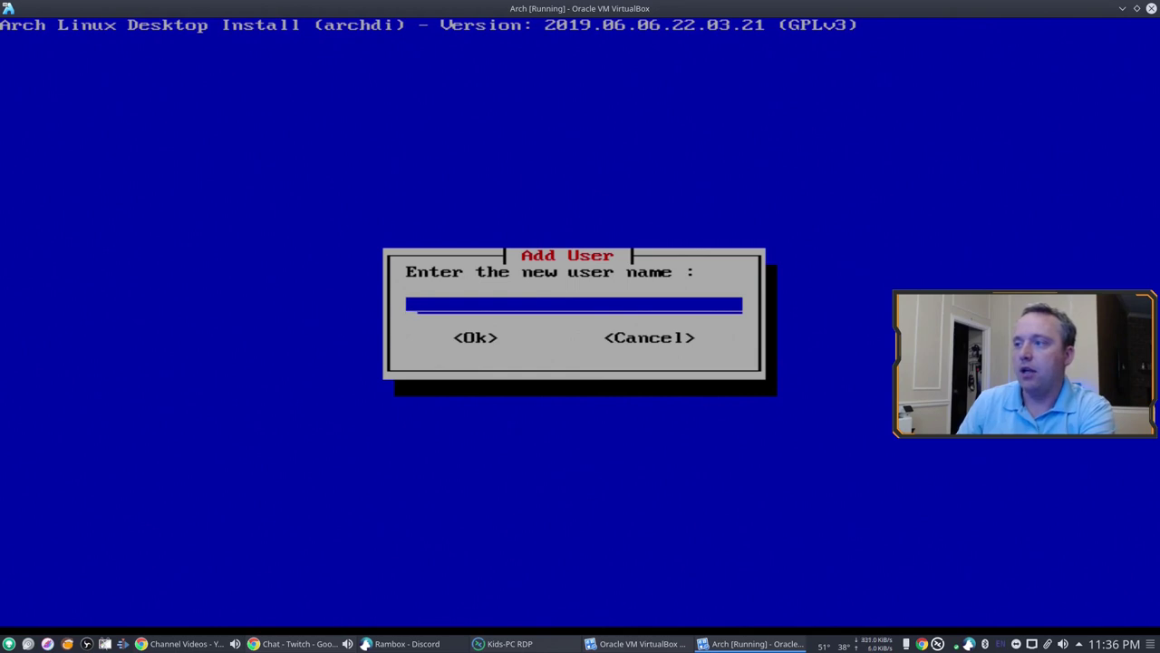
pyautogui.write('titus')
pyautogui.press('Return')
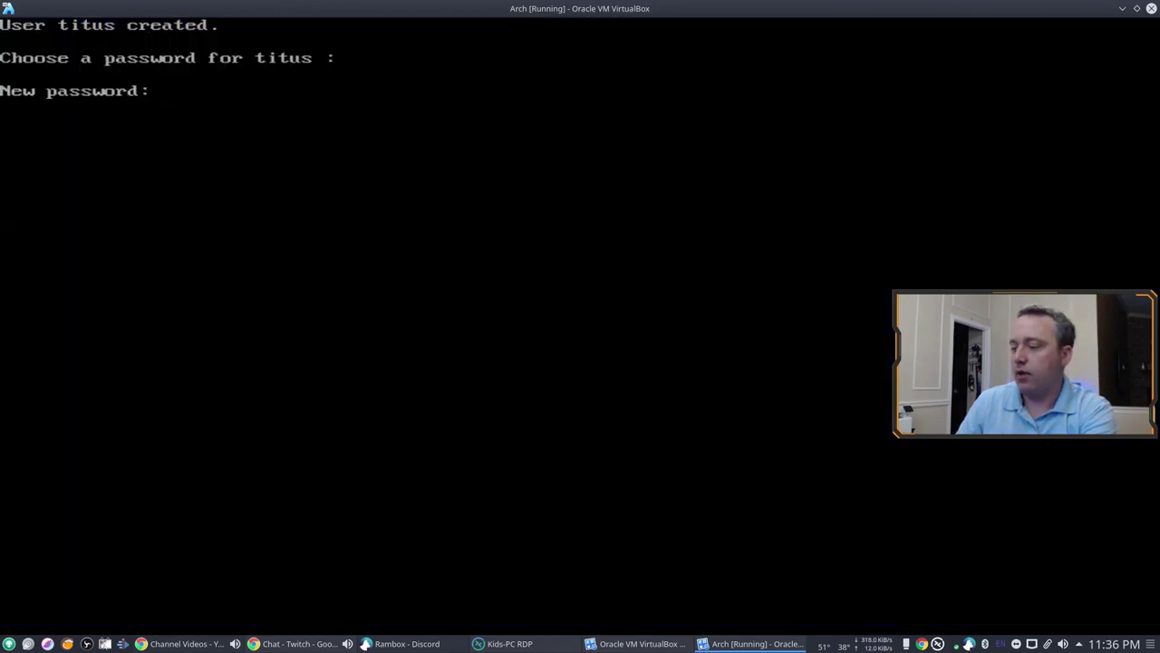
pyautogui.press('Return')
pyautogui.press('Return')
# Step: Confirm the password and list the existing user accounts
pyautogui.press('Return')
pyautogui.press('Tab')
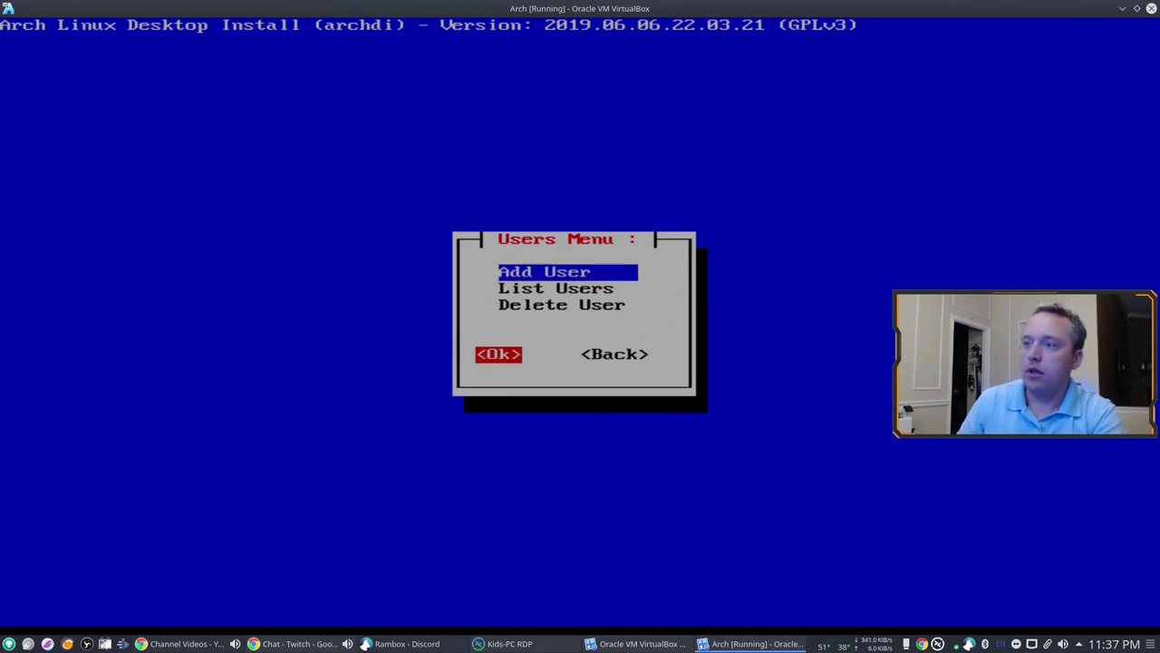
pyautogui.hotkey('shift', 'Tab')
pyautogui.press('Down')
pyautogui.press('Return')
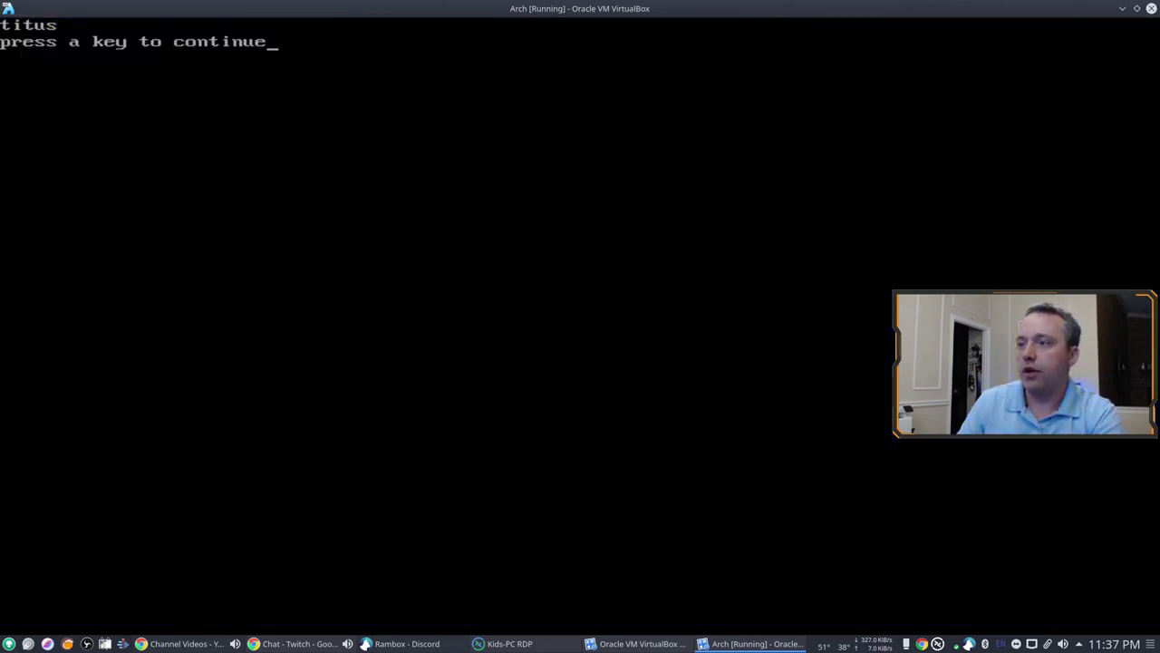
pyautogui.press('Return')
pyautogui.press('Tab')
pyautogui.press('Tab')
# Step: Skip Sudoers, return to the Config Menu and look through the Systemd settings
pyautogui.press('Return')
pyautogui.press('Down')
pyautogui.press('Tab')
pyautogui.press('Tab')
pyautogui.press('Return')
pyautogui.press('Down')
pyautogui.press('Return')
pyautogui.press('Down')
pyautogui.press('Up')
pyautogui.press('Tab')
pyautogui.press('Tab')
# Step: Open the XOrg configuration and leave it unchanged
pyautogui.press('Return')
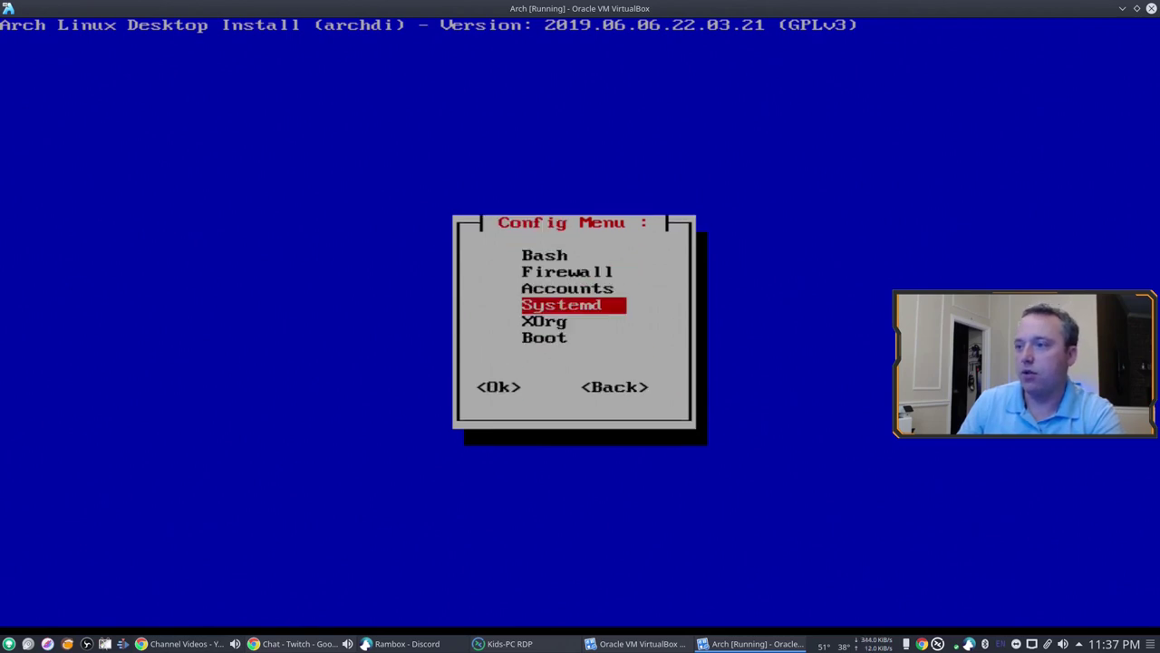
pyautogui.press('Down')
pyautogui.press('Return')
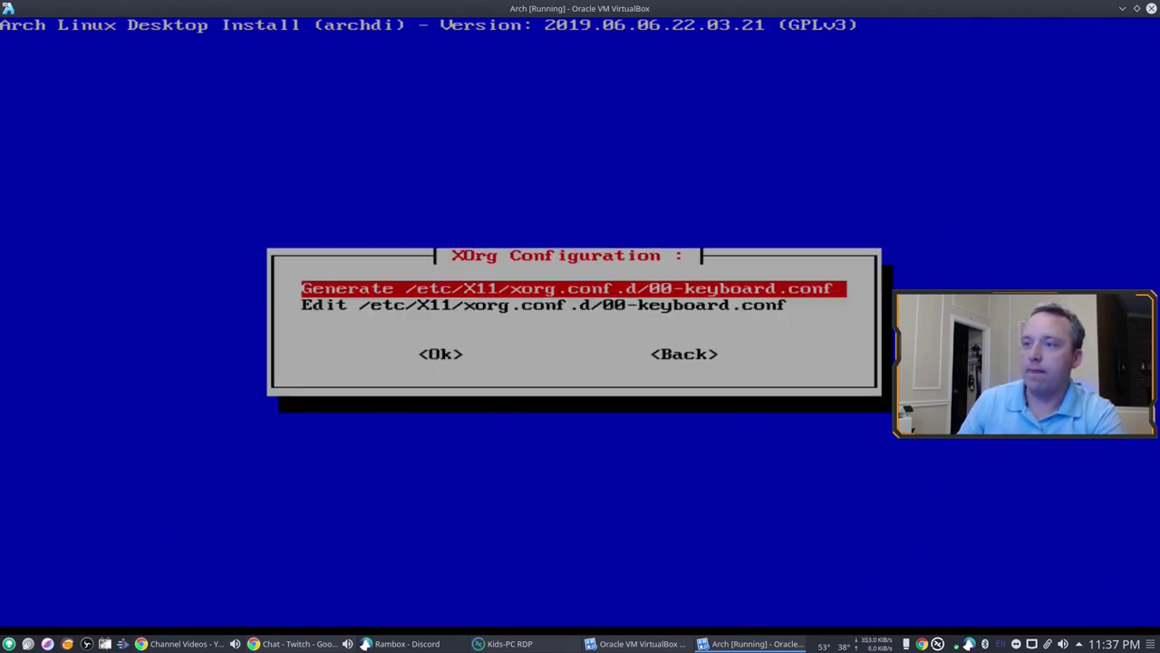
pyautogui.press('Tab')
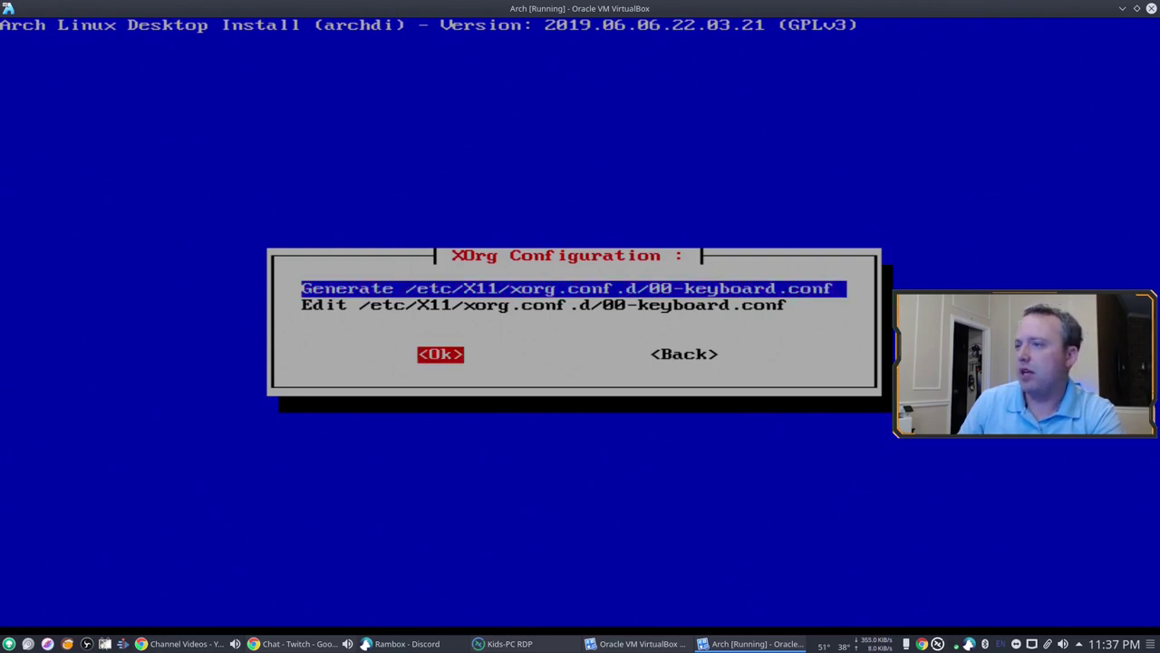
pyautogui.press('Tab')
pyautogui.press('Return')
# Step: Leave the boot configuration unchanged and back out of Config to the archdi main menu
pyautogui.press('Down')
pyautogui.press('Return')
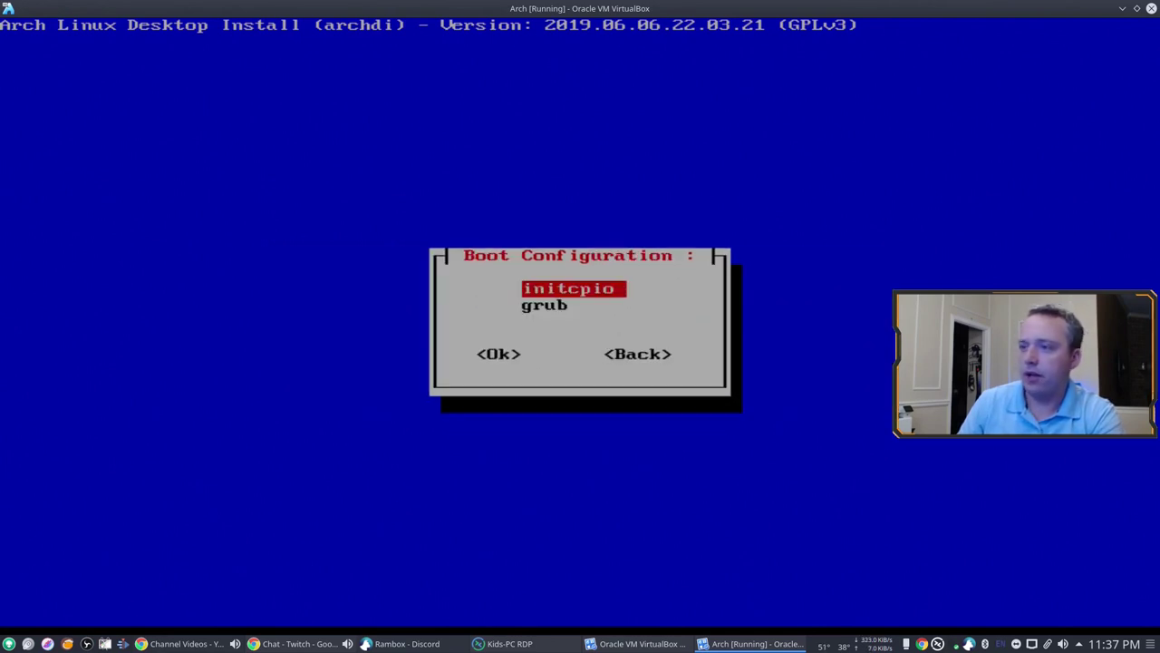
pyautogui.press('Tab')
pyautogui.press('Tab')
pyautogui.press('Return')
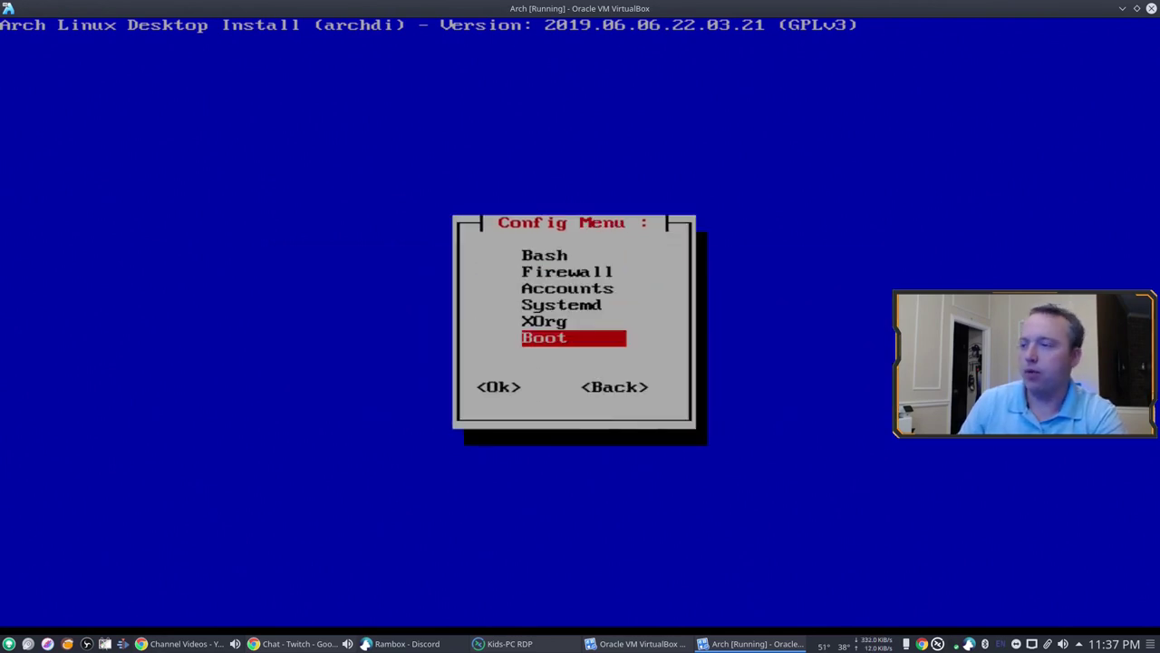
pyautogui.press('Tab')
pyautogui.press('Tab')
pyautogui.press('Return')
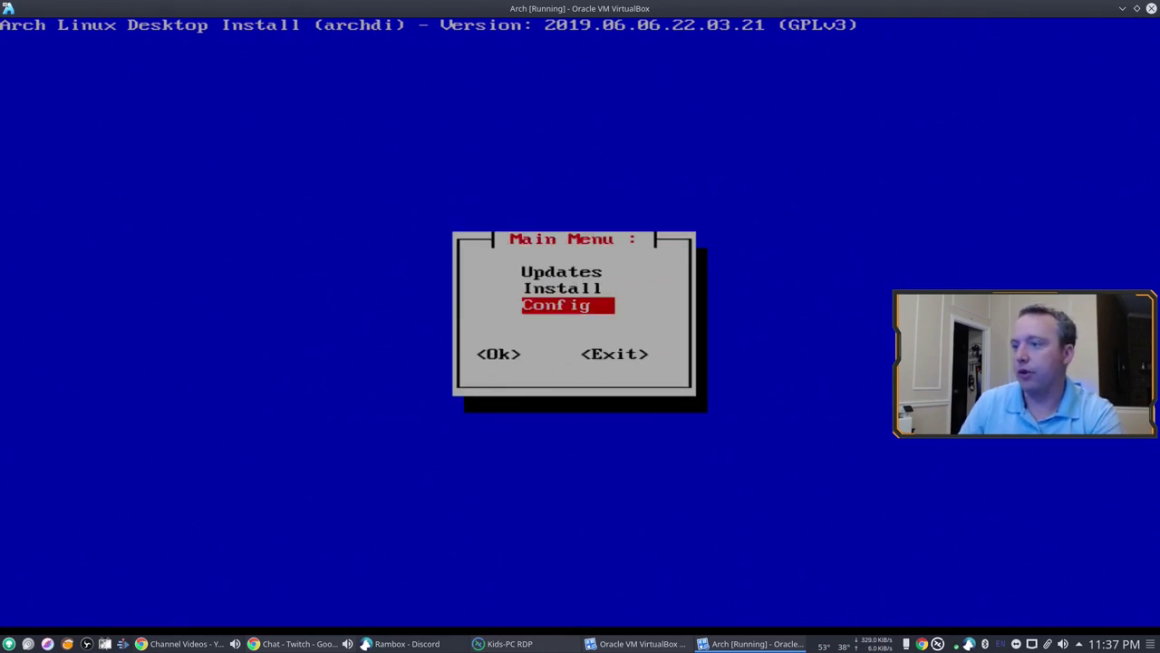
pyautogui.press('Tab')
pyautogui.press('Tab')
# Step: Exit archdi, unmount the new install, and return to archfi's main menu
pyautogui.press('Return')
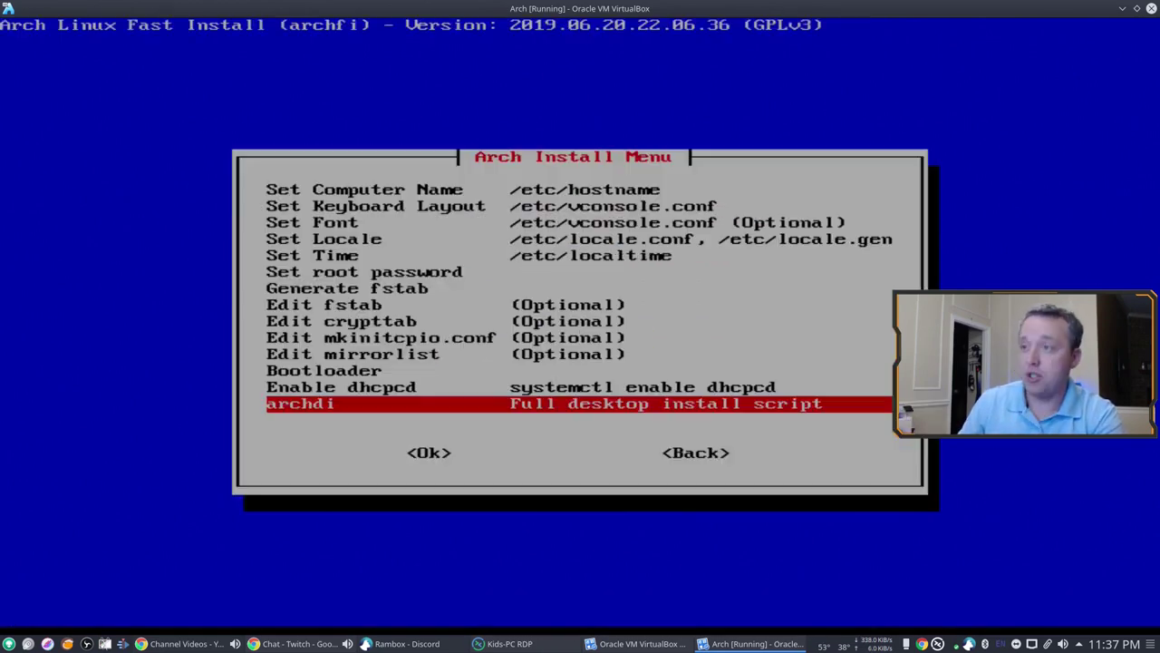
pyautogui.press('Tab')
pyautogui.press('Tab')
pyautogui.press('Return')
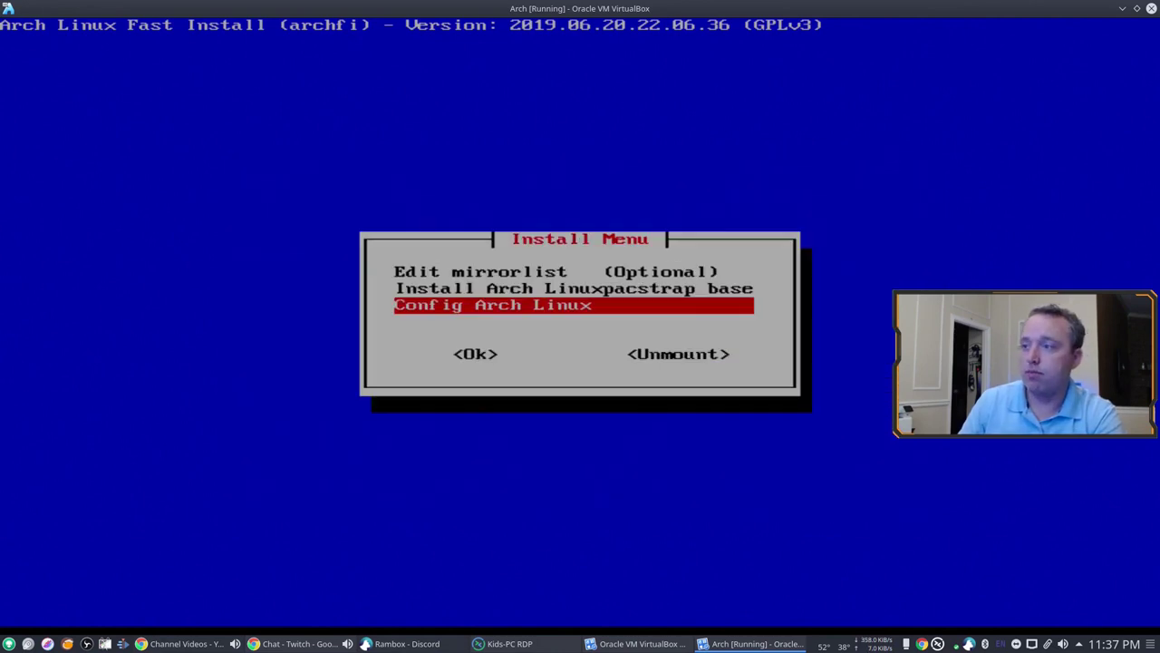
pyautogui.press('Tab')
pyautogui.press('Tab')
pyautogui.press('Return')
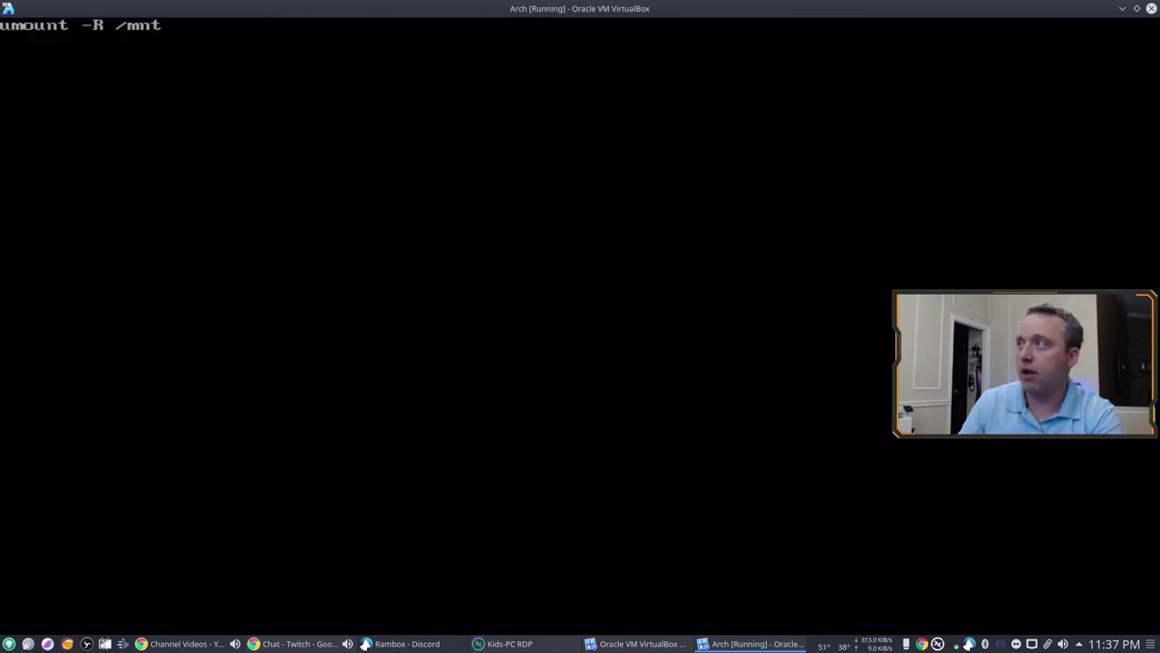
pyautogui.press('Return')
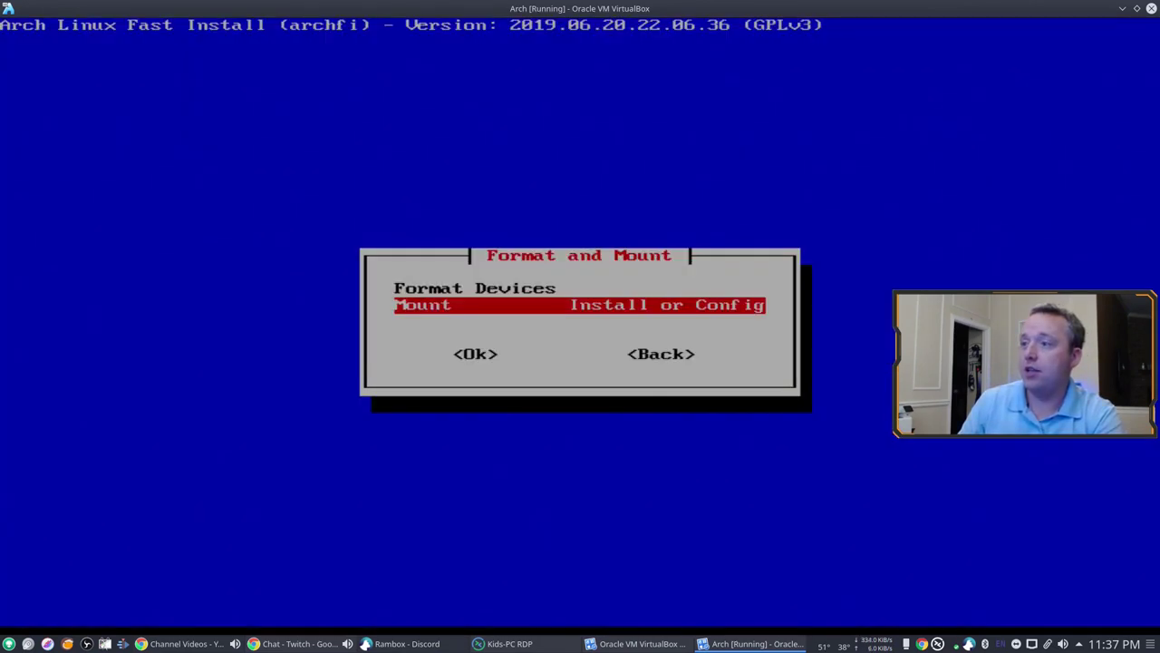
pyautogui.press('Tab')
pyautogui.press('Tab')
pyautogui.press('Return')
# Step: Reboot the VM and log in at SDDM with the user's password
pyautogui.press('Return')
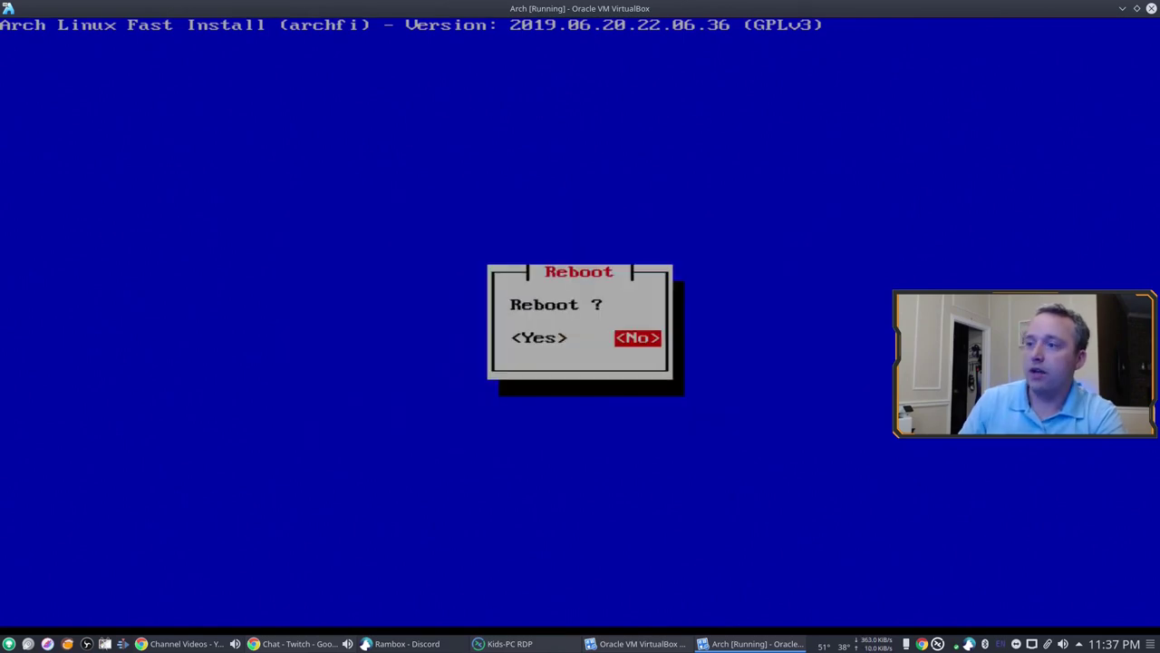
pyautogui.press('Tab')
pyautogui.press('Return')
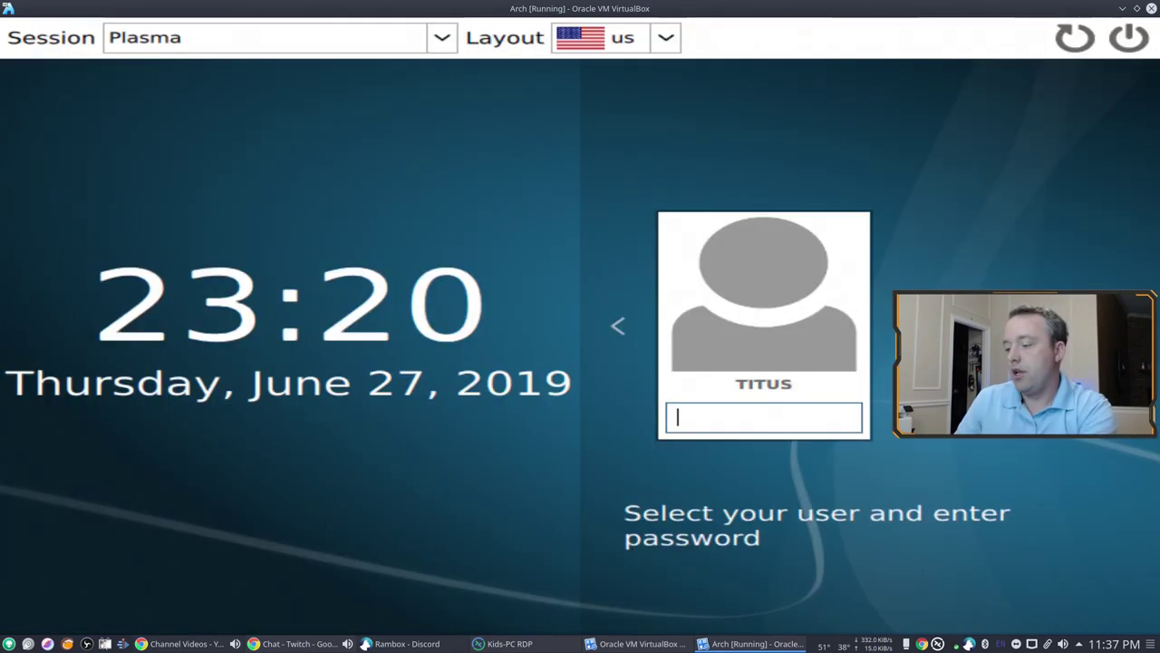
pyautogui.write('*****')
pyautogui.press('Return')
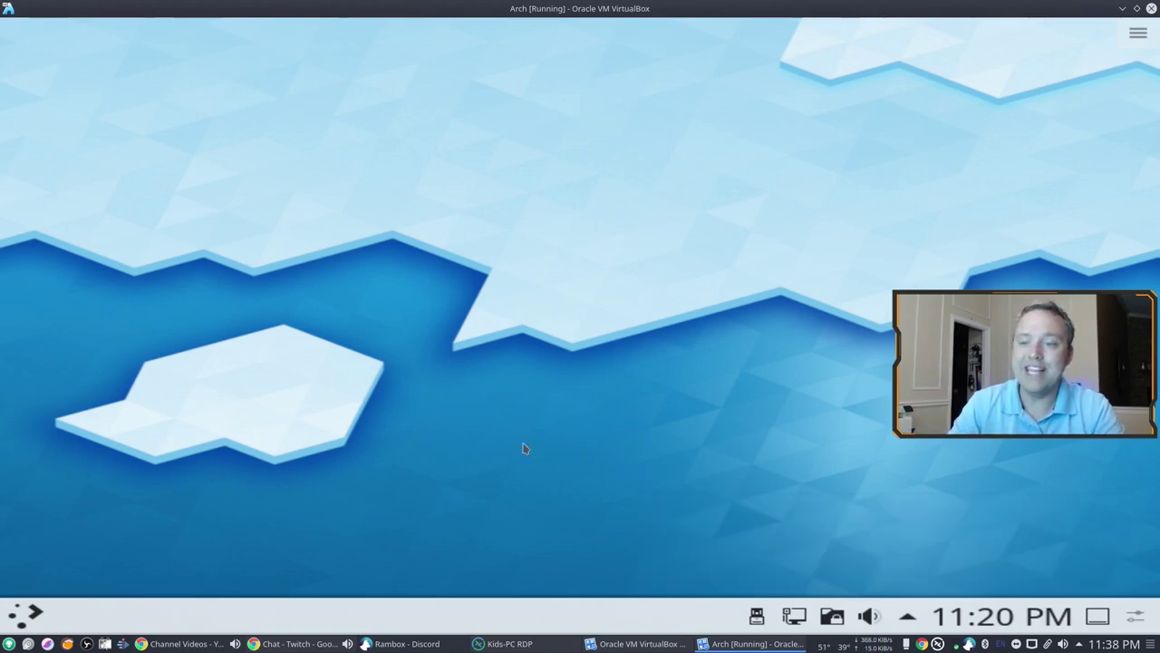
# Step: Switch the Plasma launcher to the cascading Application Menu style
pyautogui.click(34, 612)
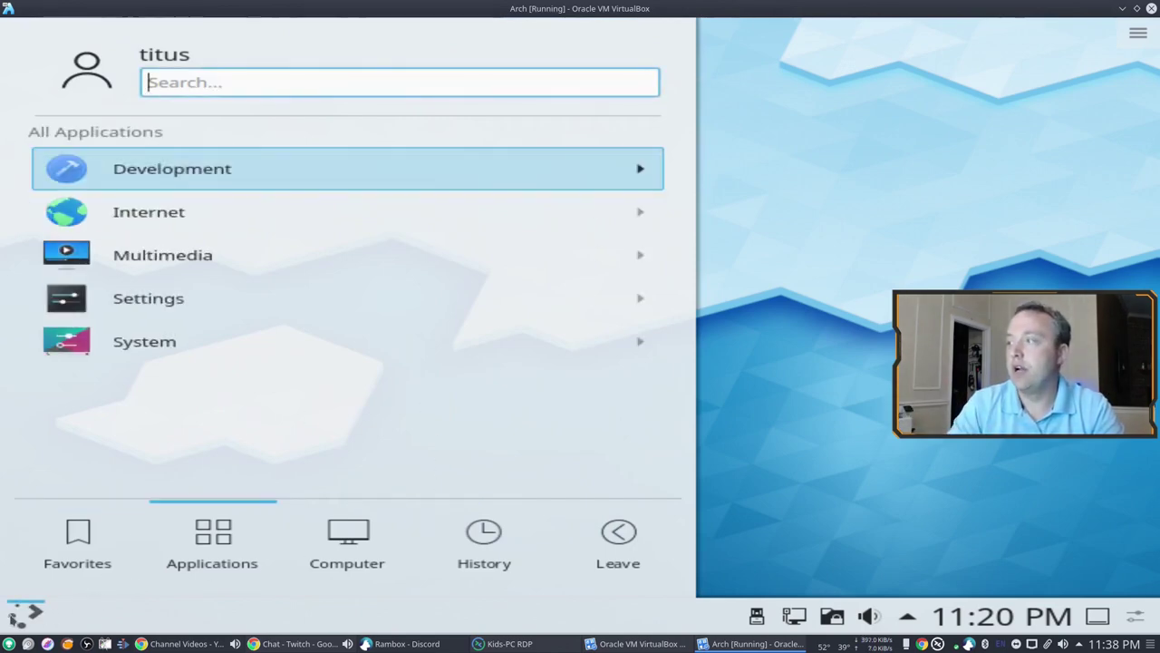
pyautogui.rightClick(25, 613)
pyautogui.click(111, 560)
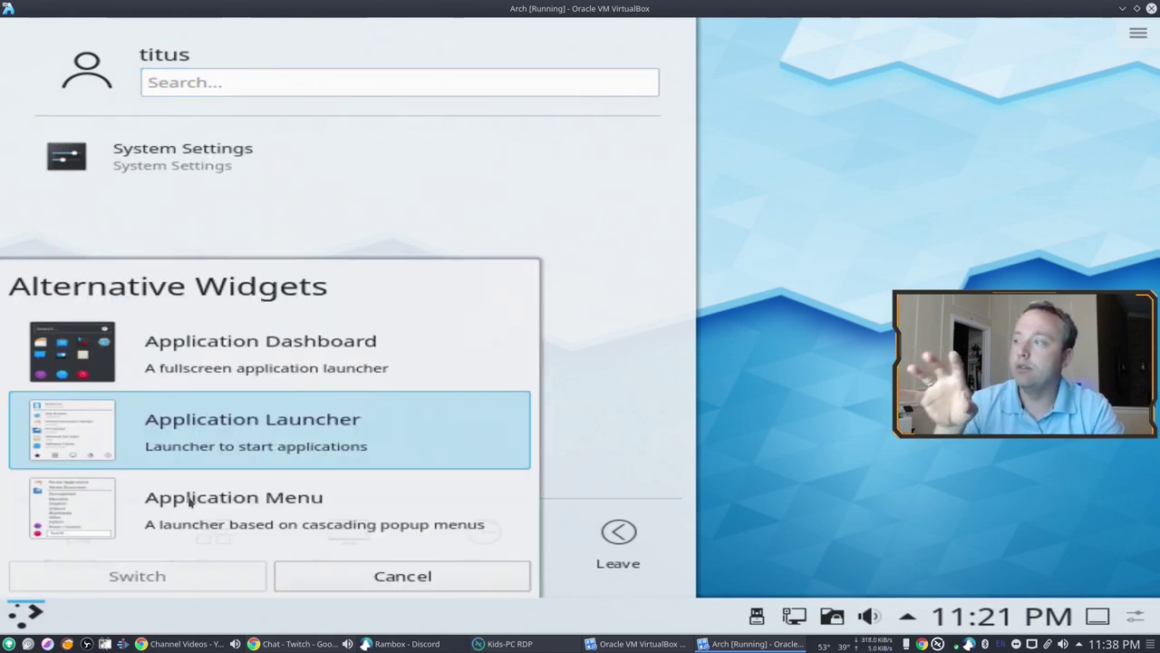
pyautogui.click(136, 504)
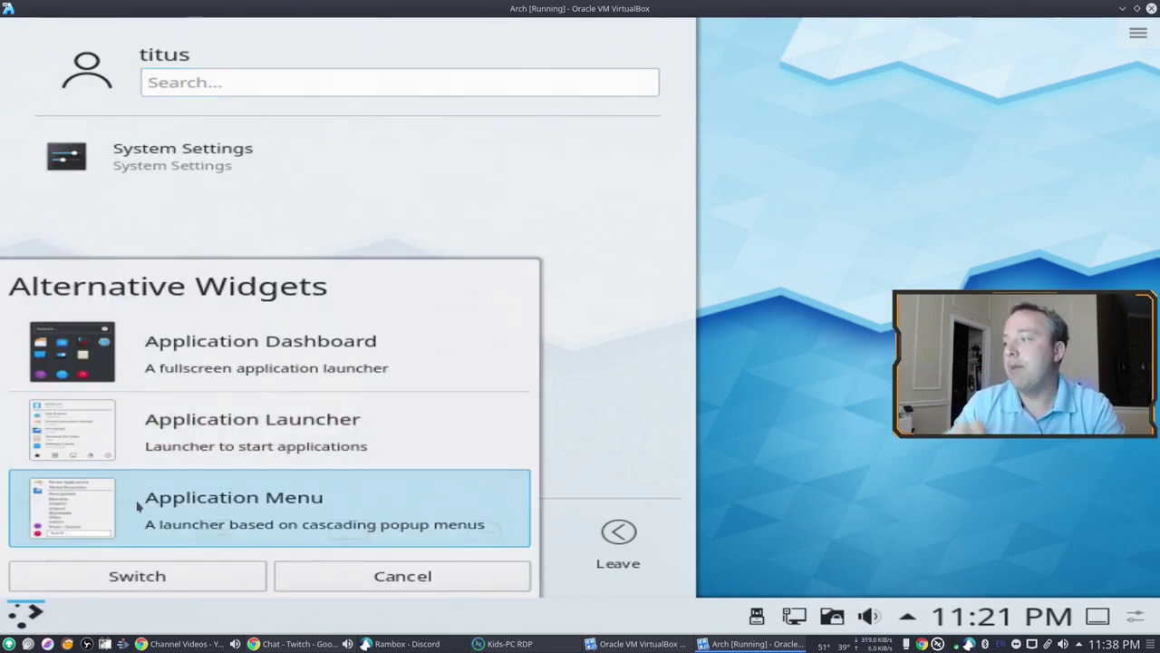
pyautogui.click(142, 573)
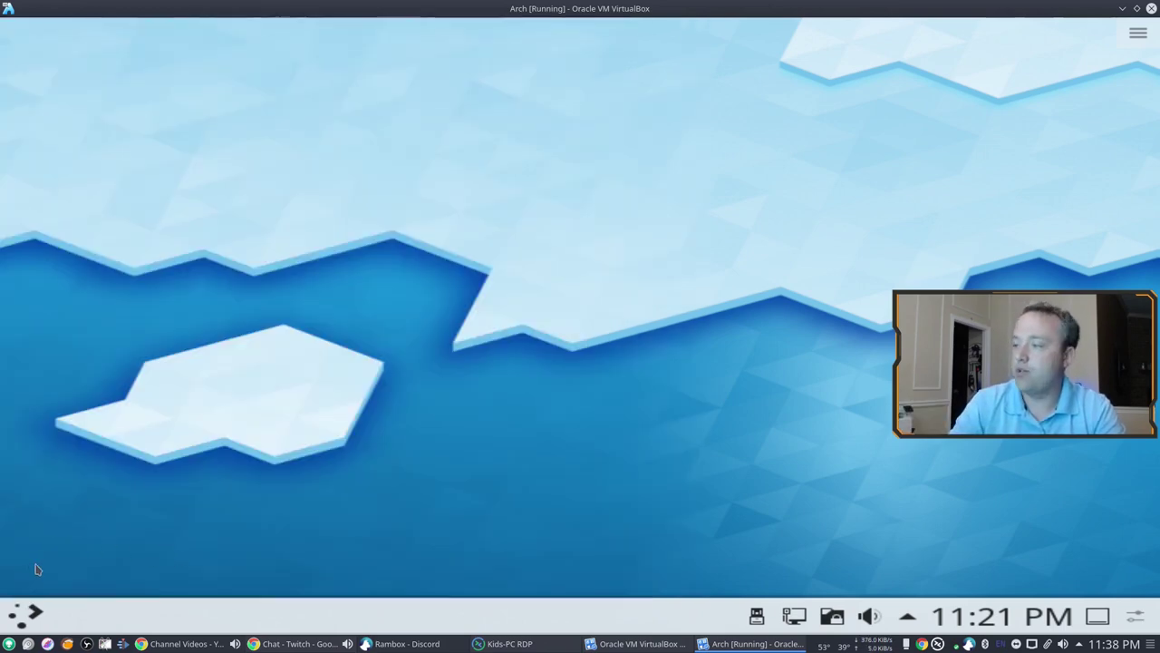
# Step: Open System Settings from the Application Menu, close it, and reopen the menu
pyautogui.click(41, 615)
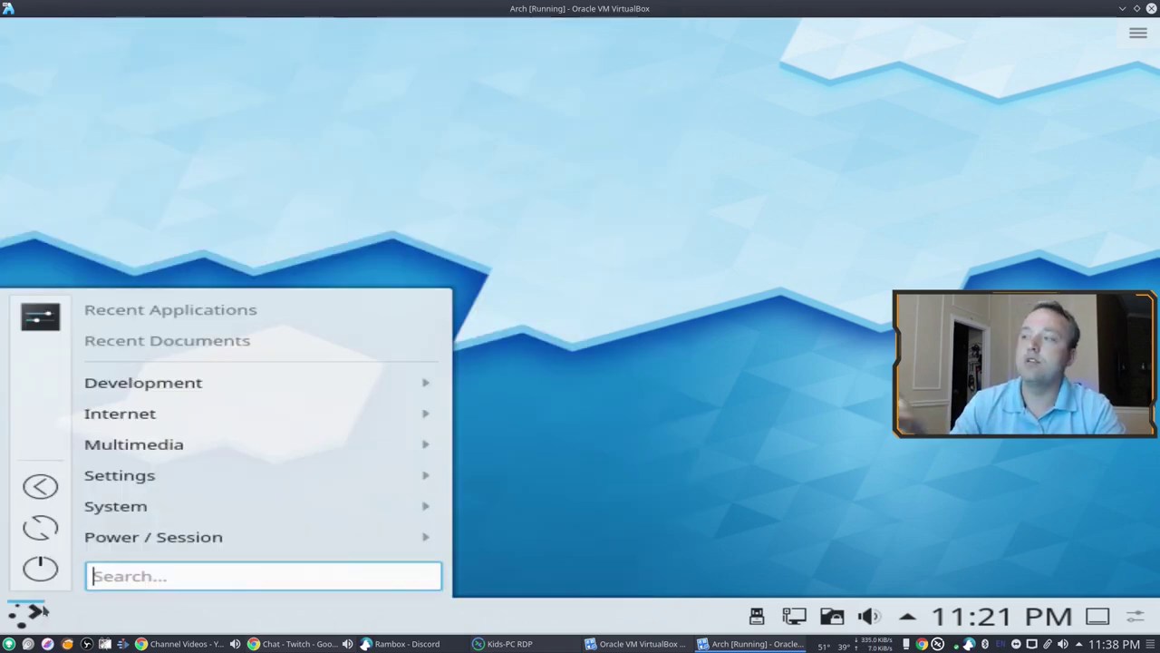
pyautogui.click(31, 323)
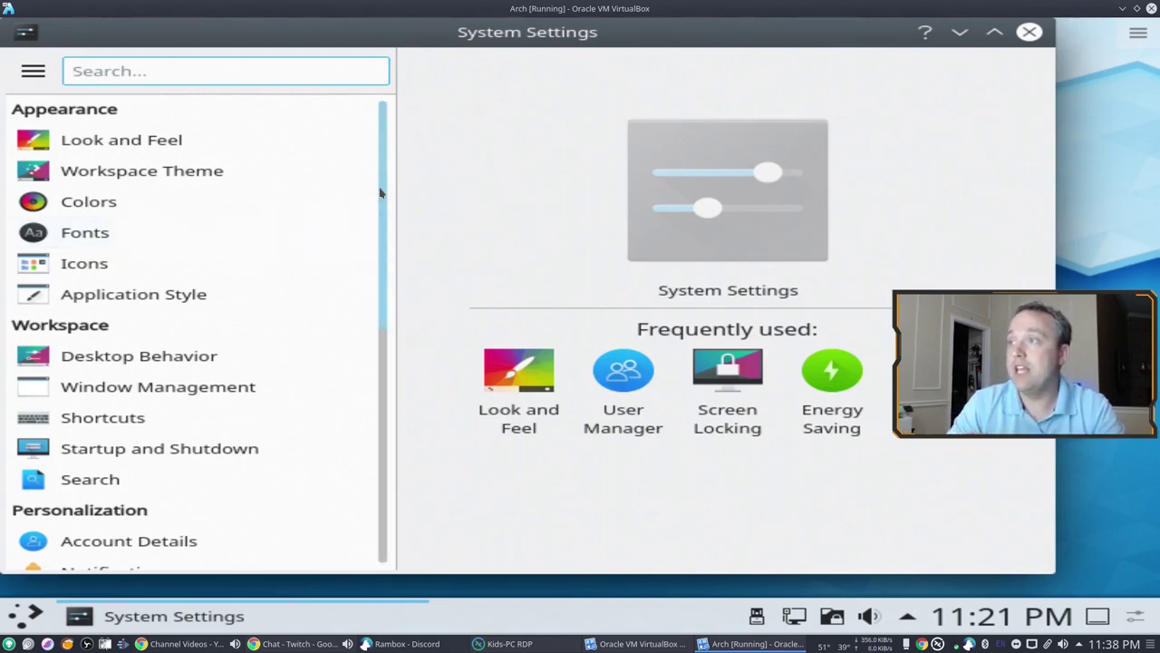
pyautogui.moveTo(381, 189); pyautogui.dragTo(382, 462)
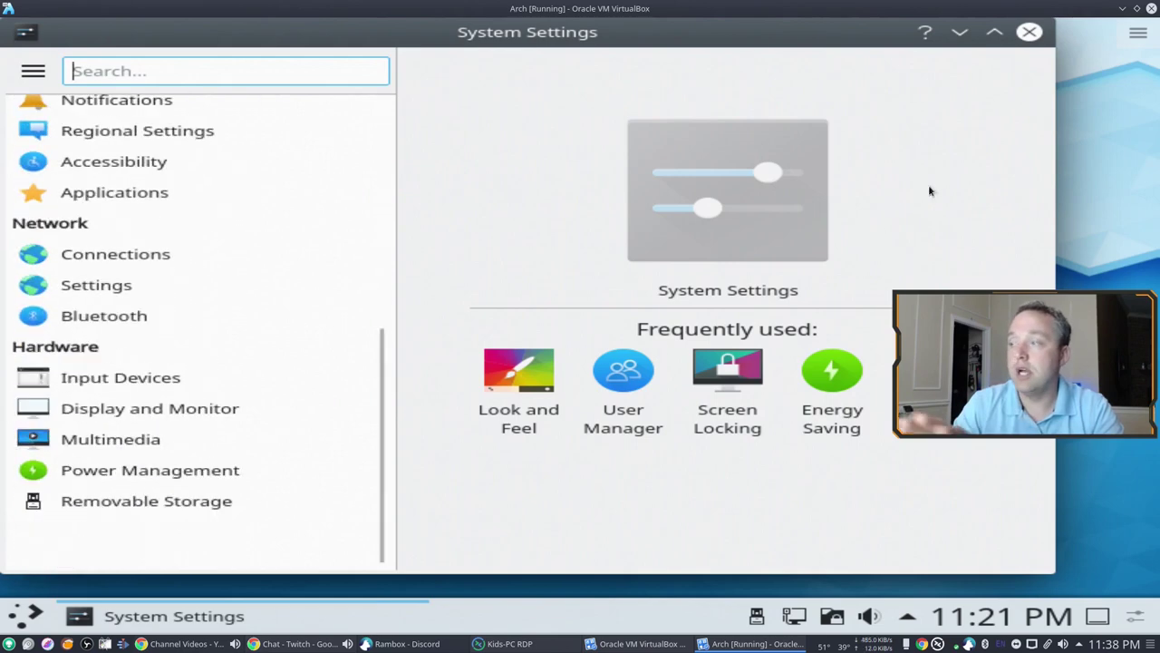
pyautogui.click(1029, 31)
pyautogui.click(27, 612)
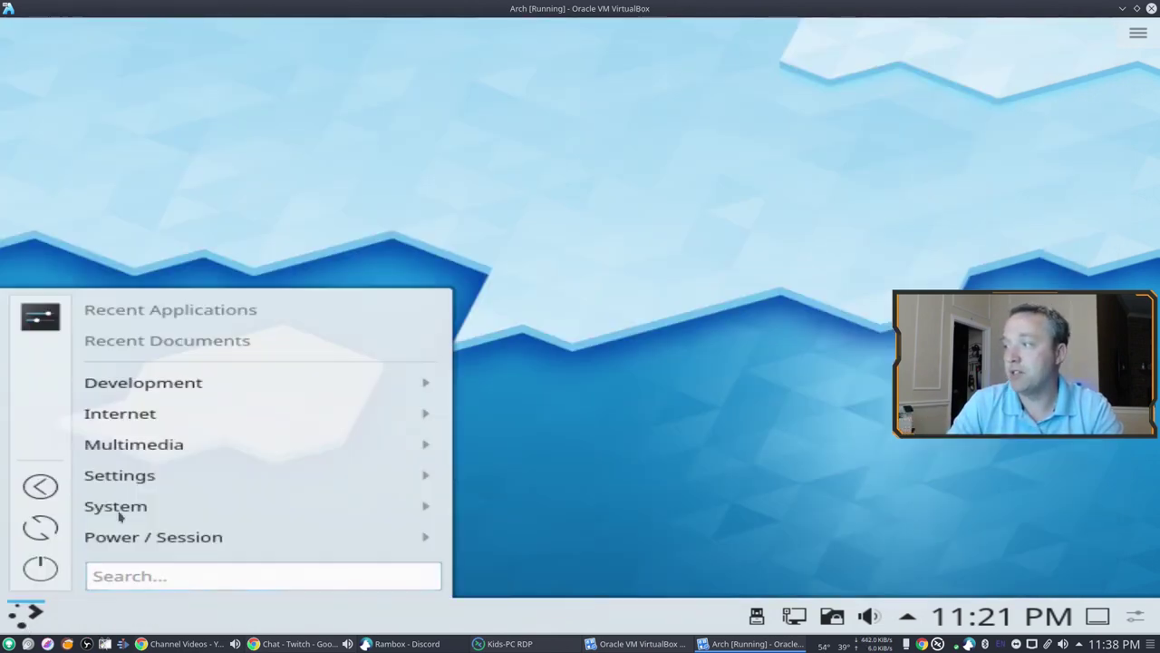
pyautogui.moveTo(231, 391)
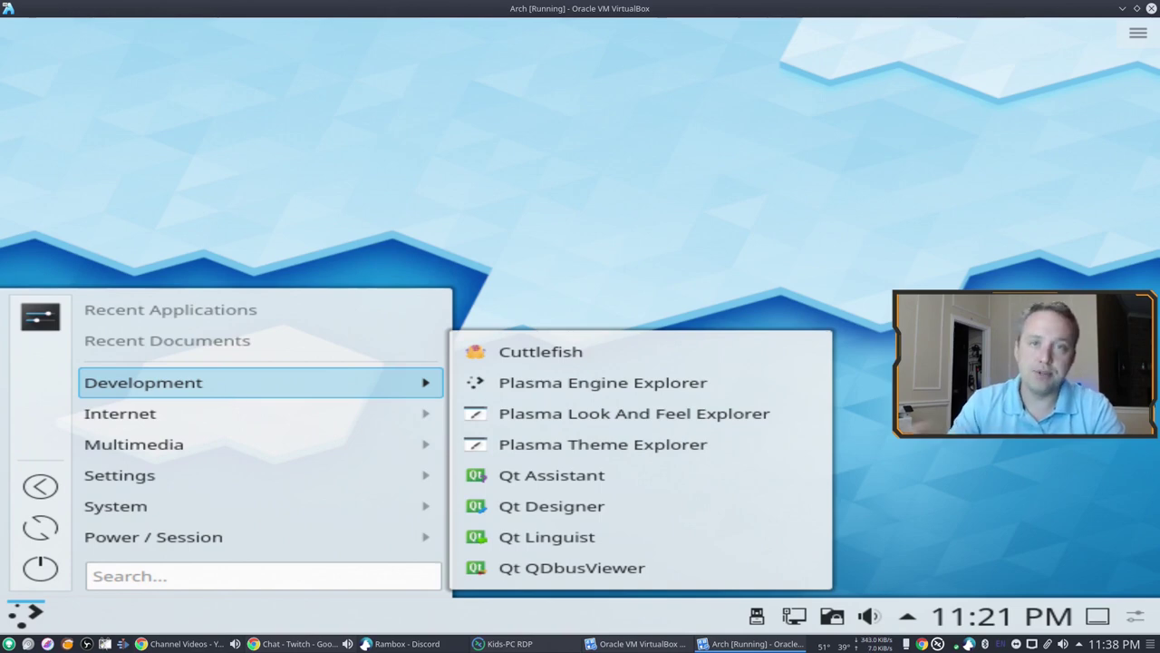
pyautogui.moveTo(227, 415)
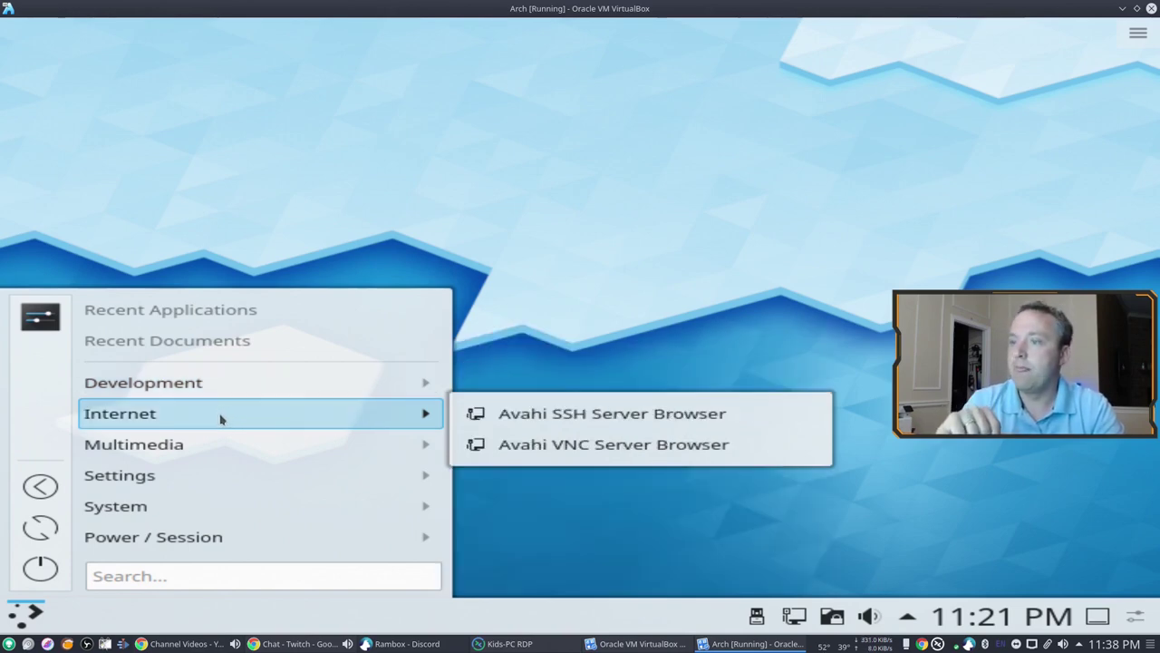
pyautogui.moveTo(188, 450)
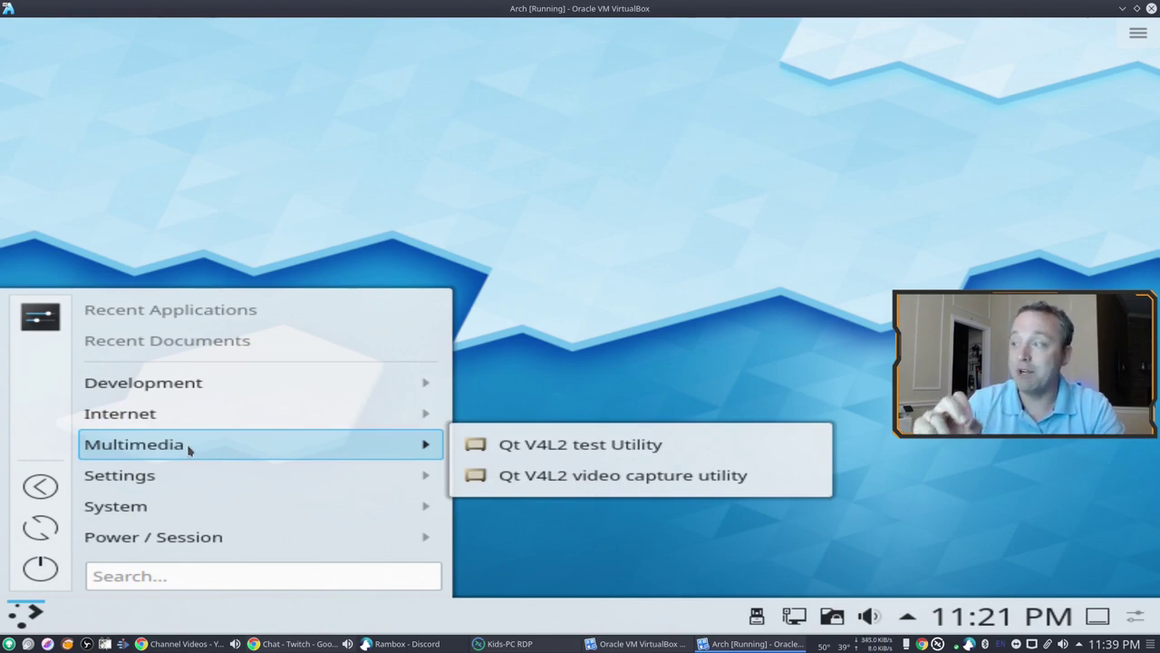
pyautogui.moveTo(156, 483)
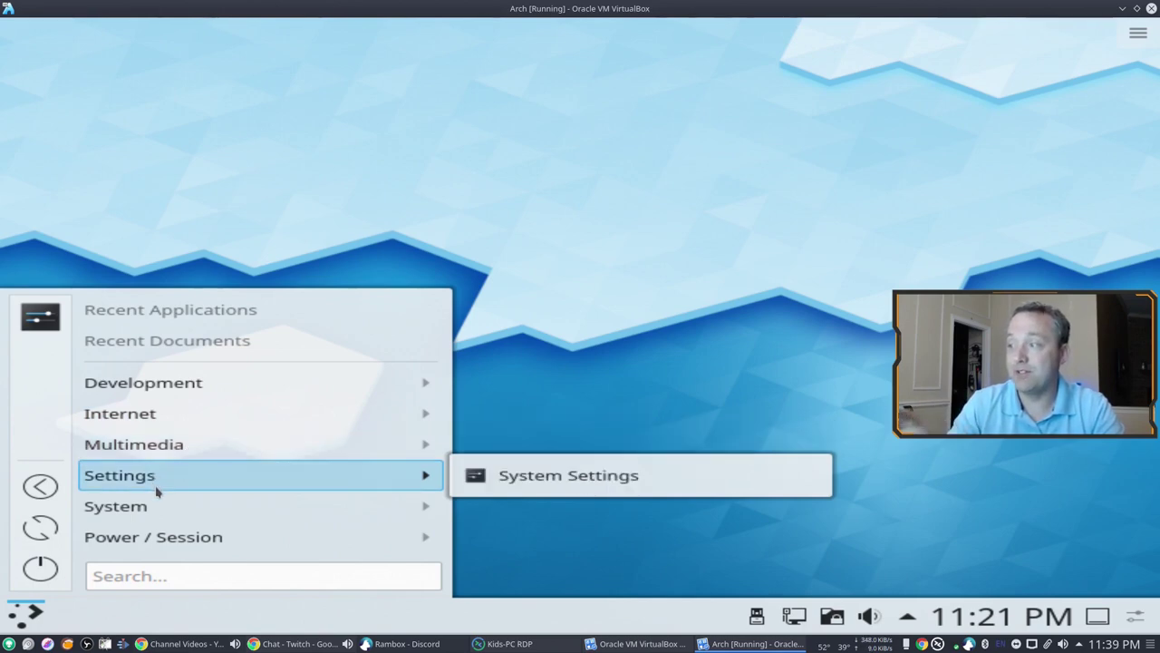
pyautogui.moveTo(158, 513)
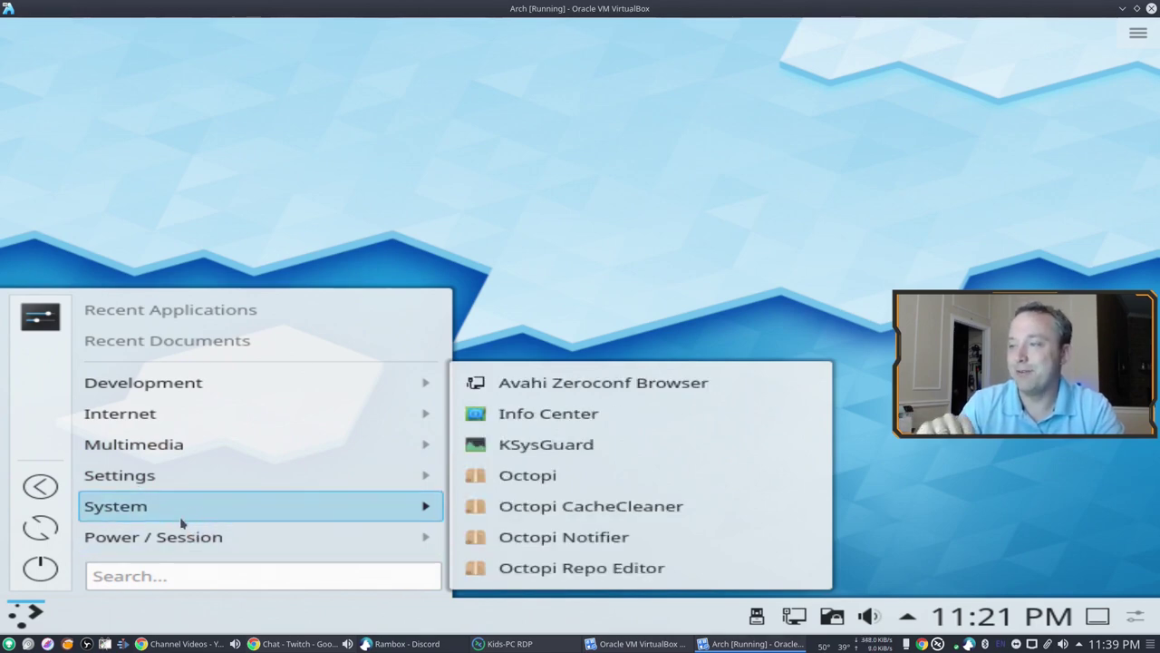
pyautogui.moveTo(174, 537)
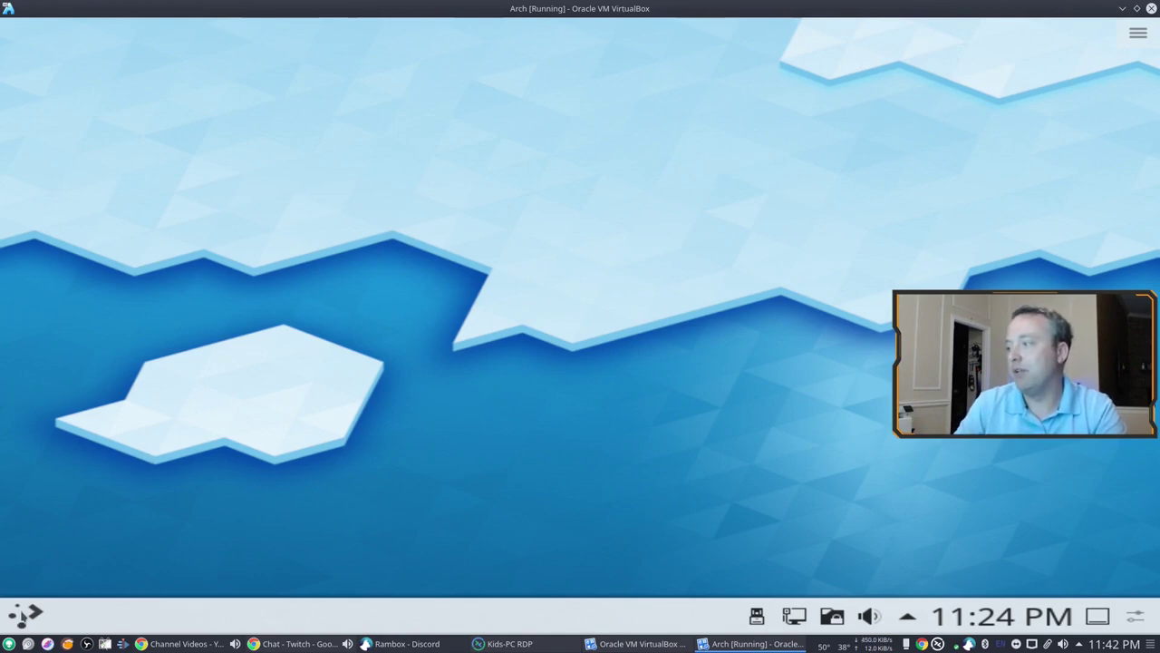
# Step: Restart the VM via Application Menu > Power / Session > Restart and confirm with OK
pyautogui.click(29, 614)
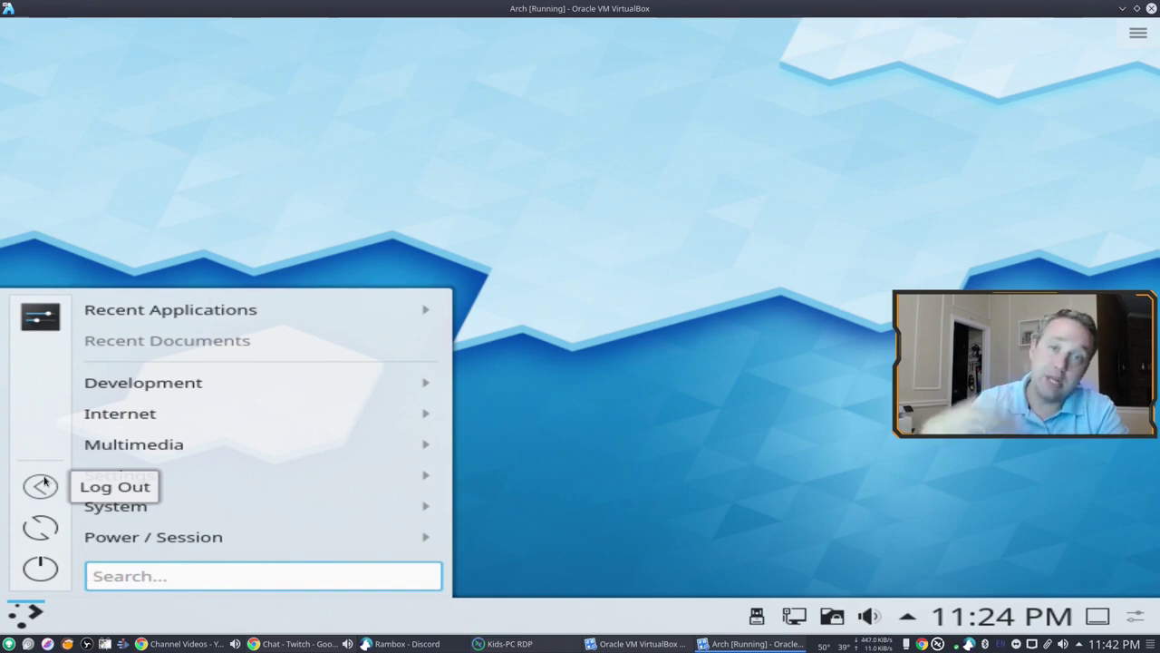
pyautogui.moveTo(272, 541)
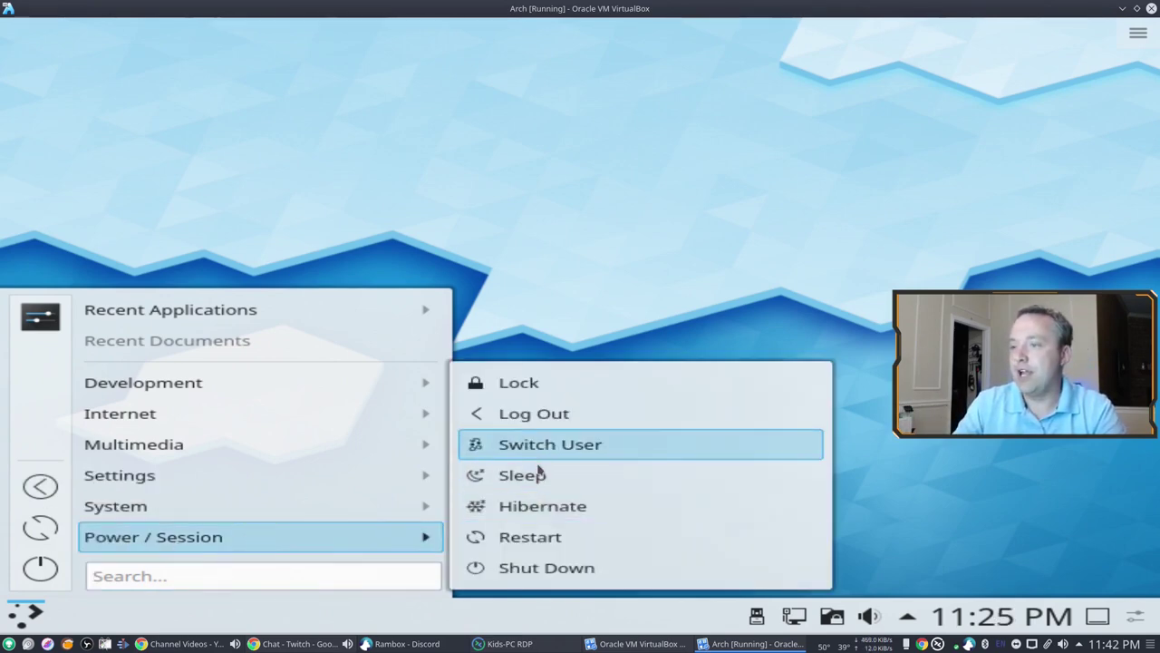
pyautogui.click(550, 542)
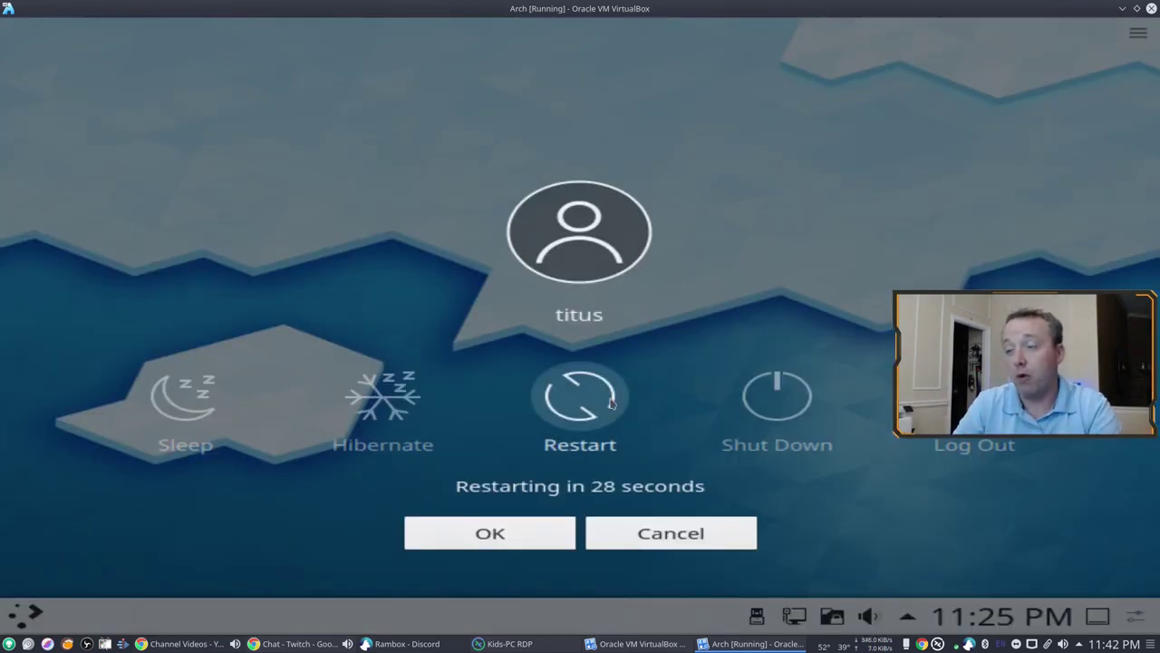
pyautogui.click(581, 408)
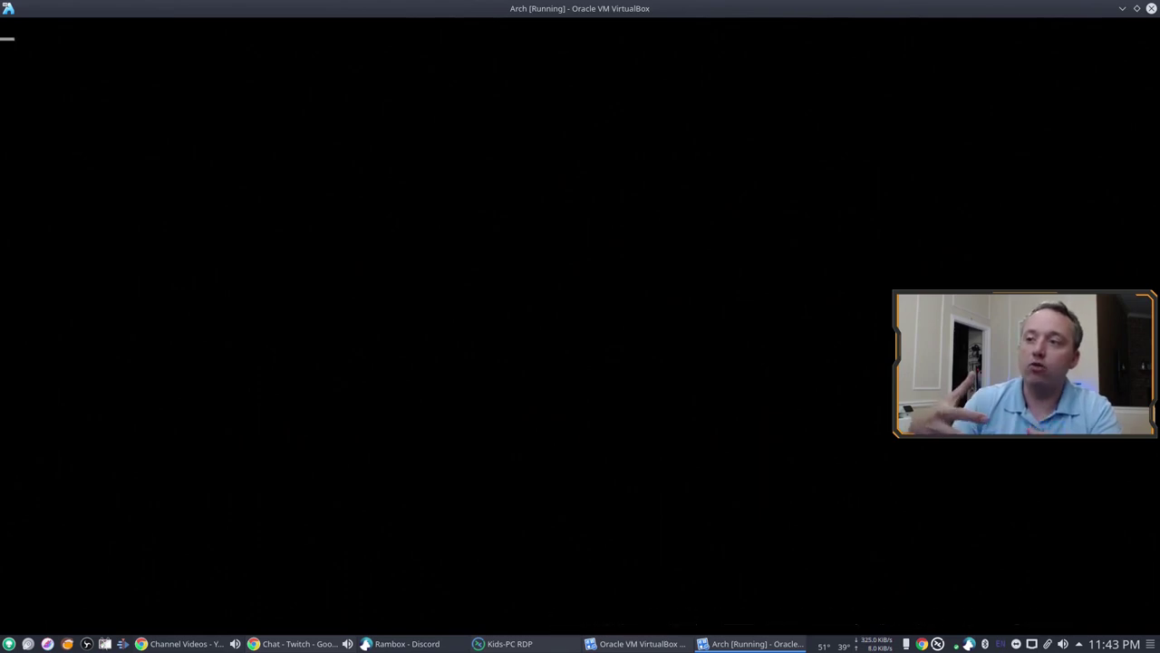
# Step: Boot Arch Linux from GRUB and log in at SDDM with the user's password
pyautogui.press('Return')
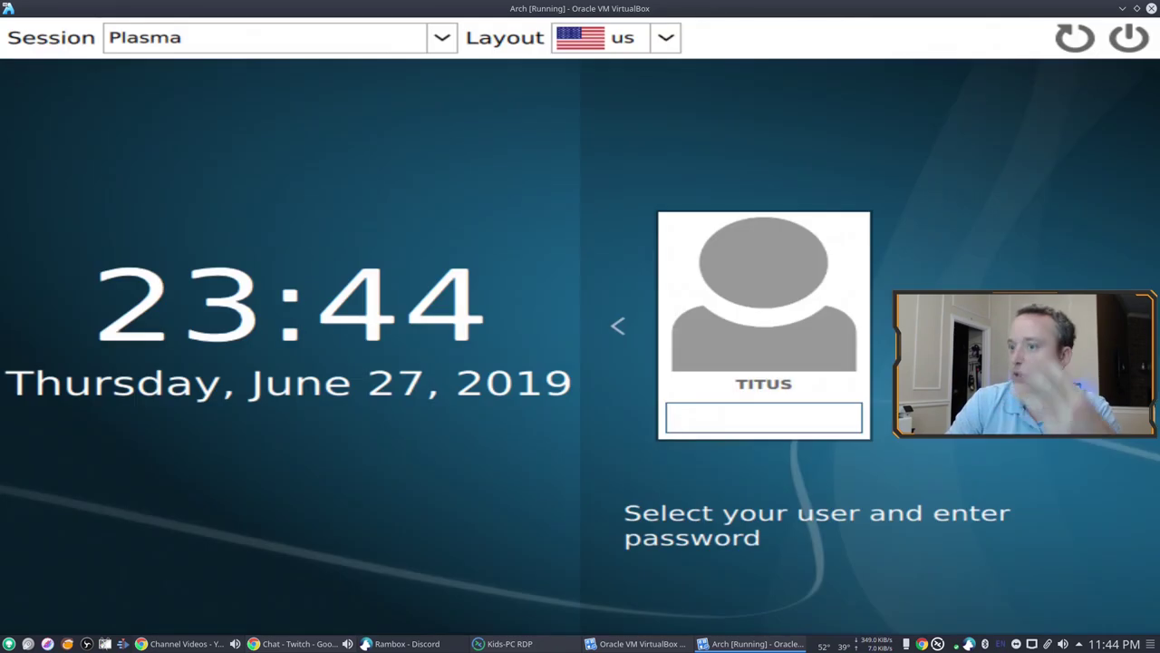
pyautogui.write('*****')
pyautogui.press('Return')
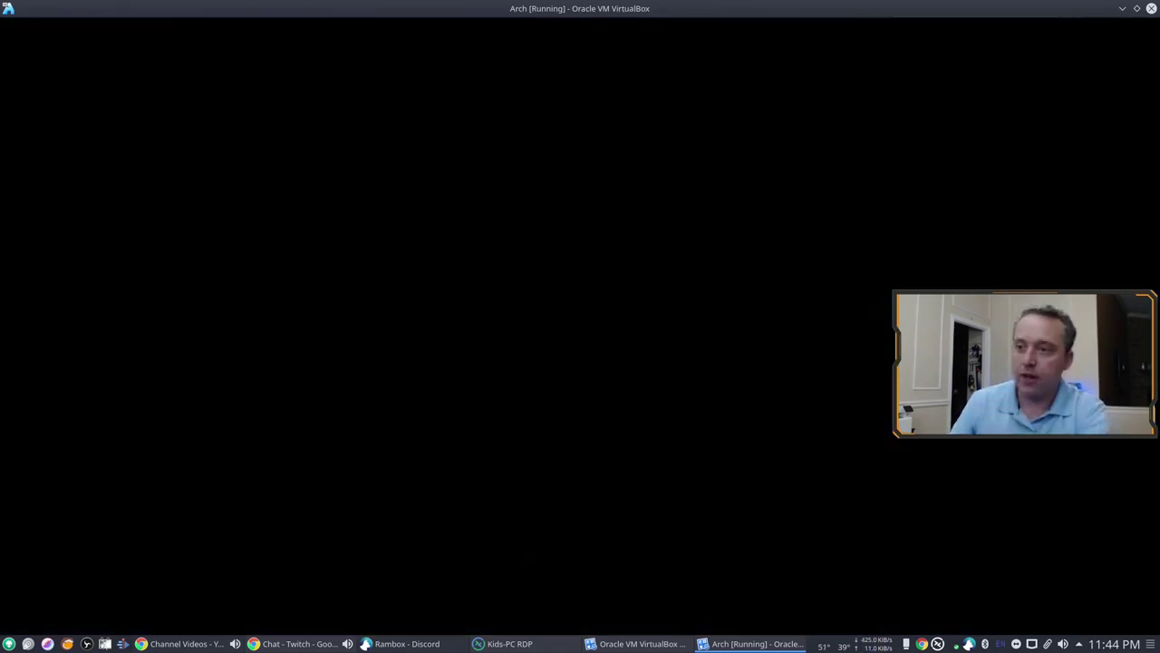